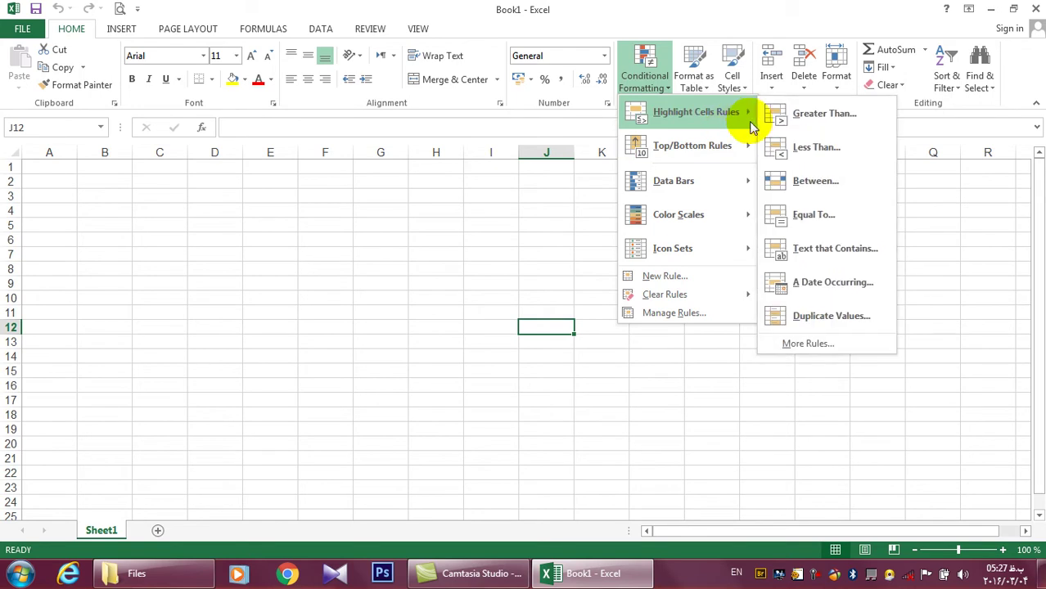
Browse the Conditional Formatting menu from cells G5 and H6 without adding a rule
mouse_move(654, 161)
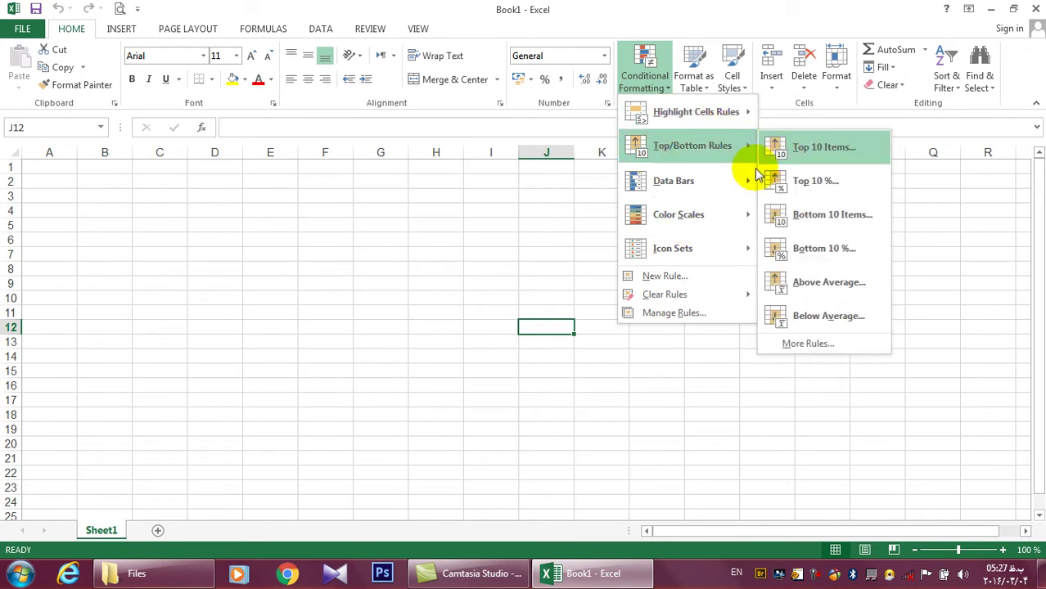
left_click(482, 255)
left_click(380, 222)
left_click(644, 78)
mouse_move(689, 113)
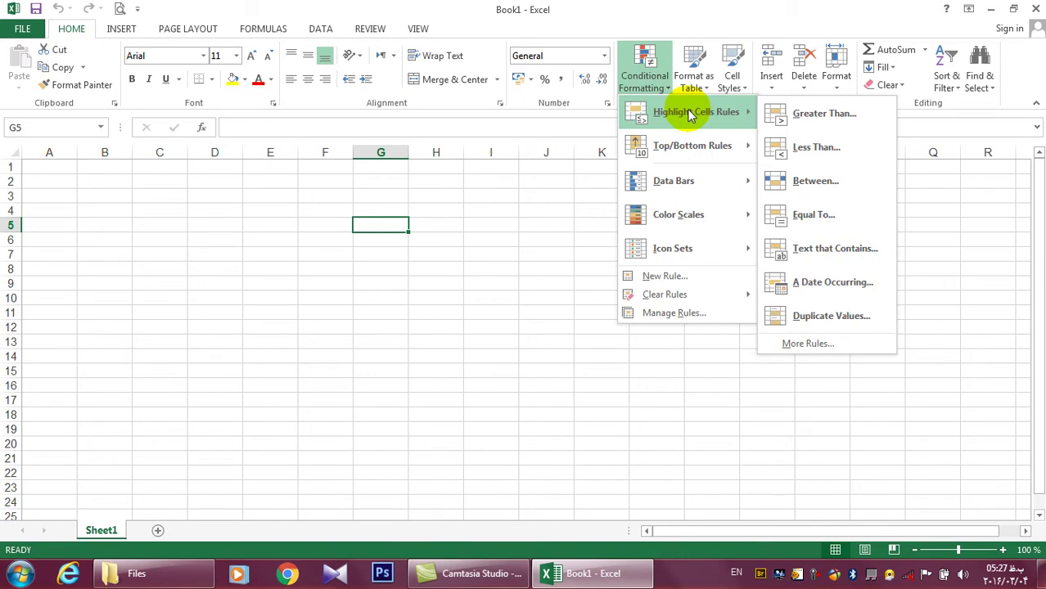
left_click(401, 189)
left_click(409, 237)
left_click(645, 78)
left_click(489, 238)
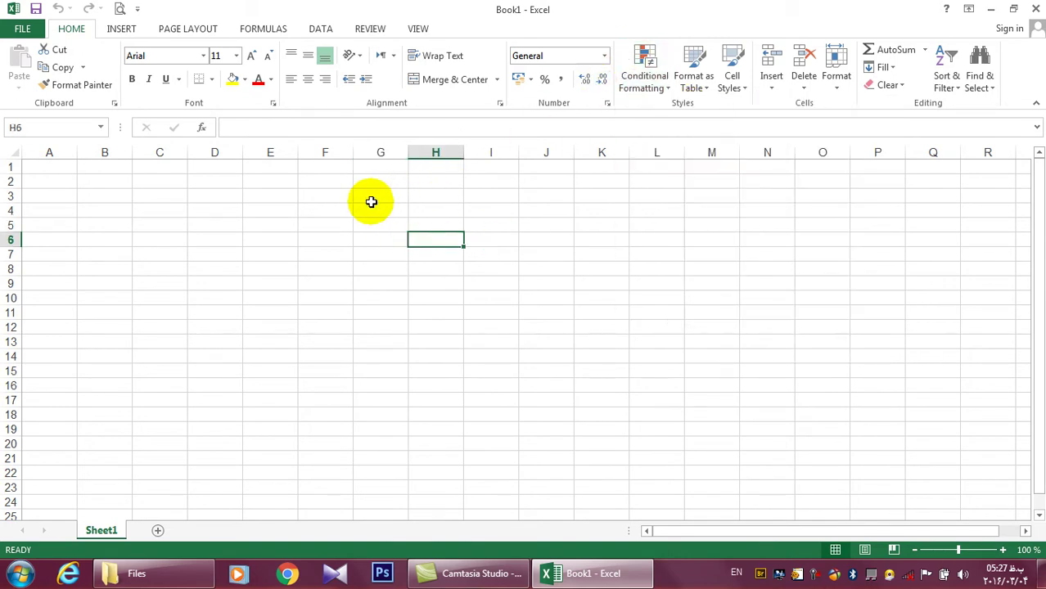
Select the empty cells G3:G10 and check the Conditional Formatting options, adding no rule
left_click_drag(369, 197, 380, 298)
left_click(666, 73)
mouse_move(691, 145)
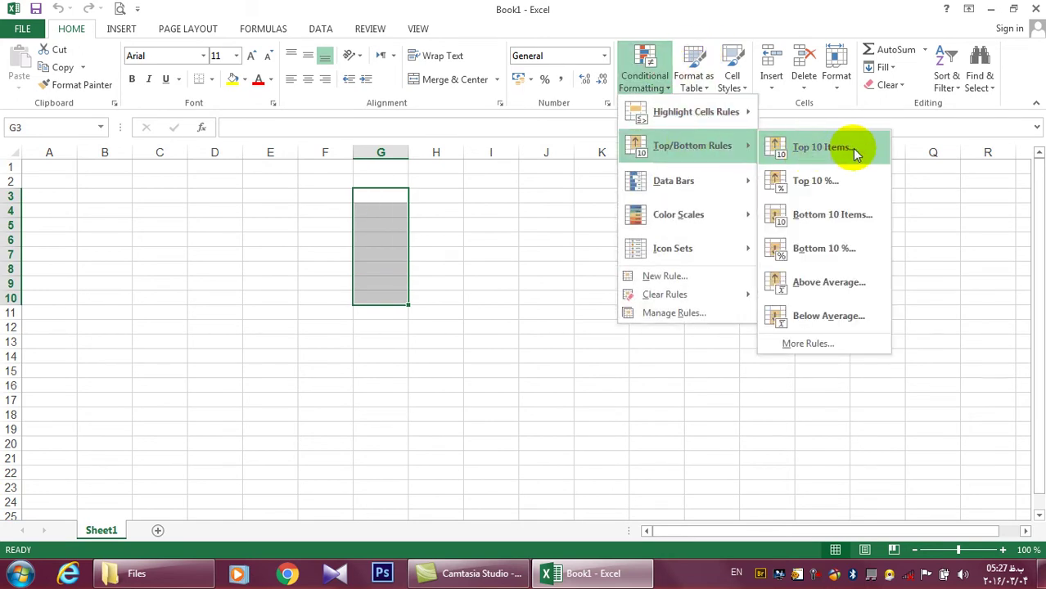
left_click(403, 191)
left_click(400, 197)
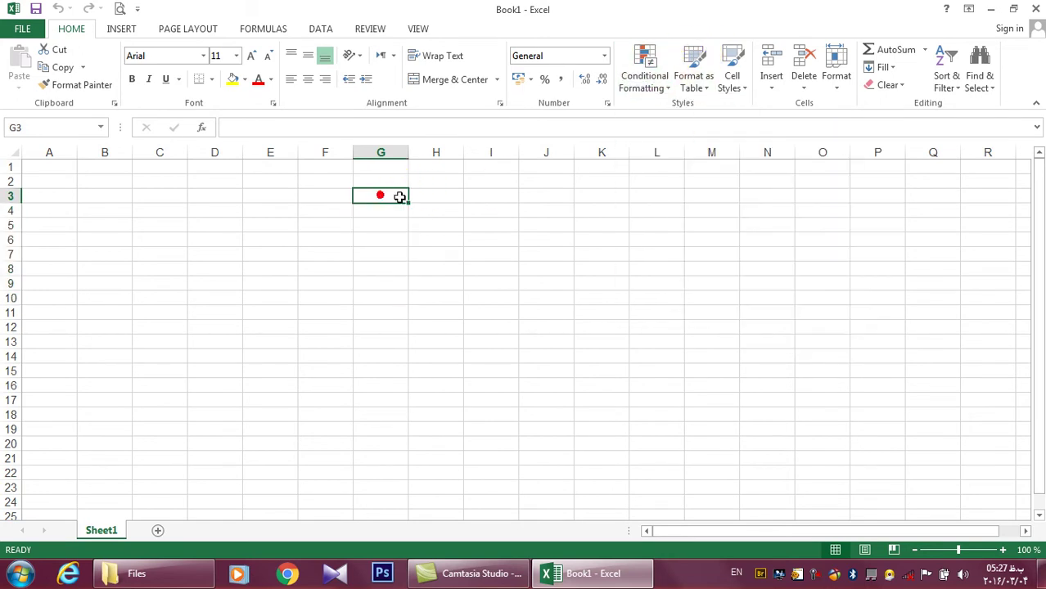
left_click(816, 577)
left_click(902, 502)
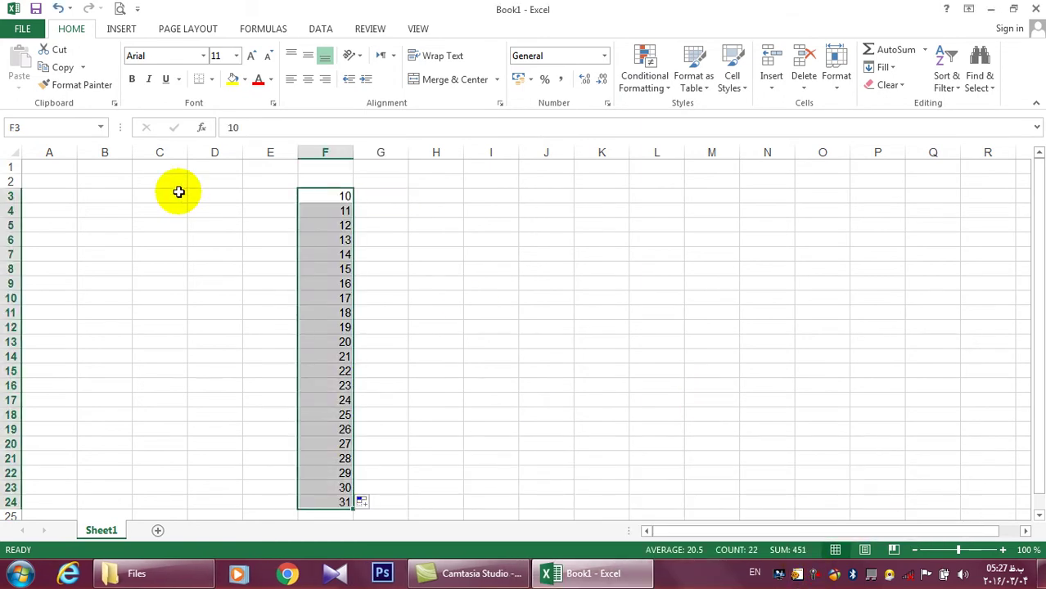
Select the numbers F3:F24 and bring up the Top/Bottom Rules submenu
left_click(178, 191)
left_click(388, 212)
left_click_drag(343, 197, 333, 500)
left_click(655, 85)
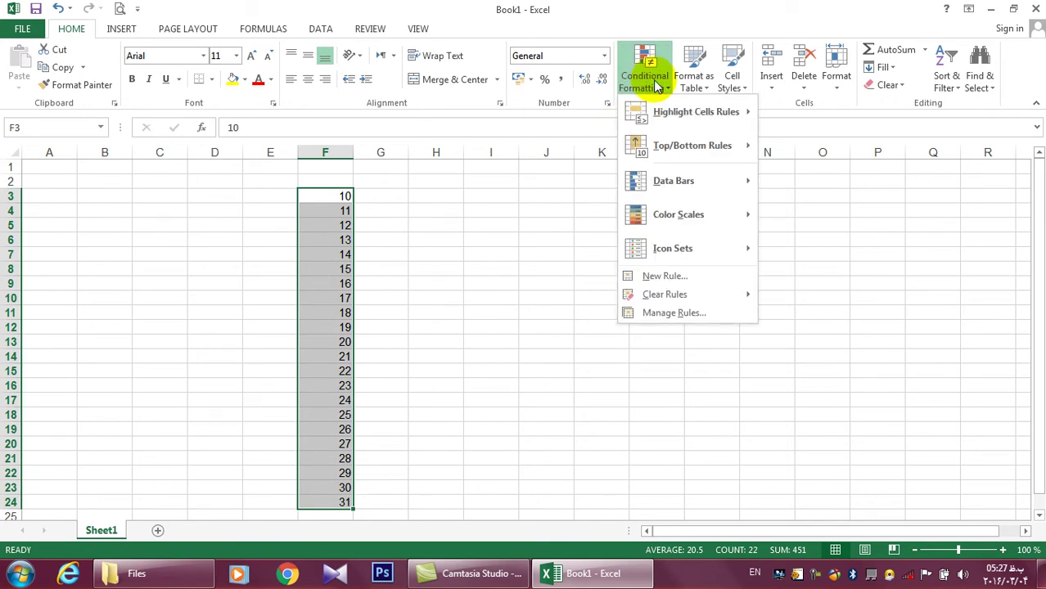
mouse_move(681, 143)
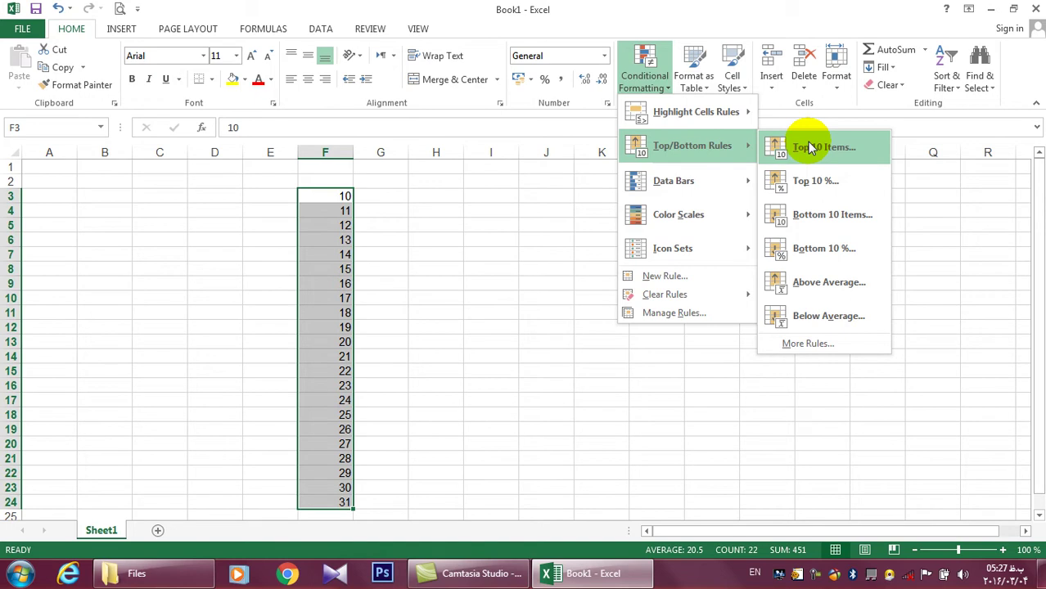
Try the Top 10 Items and Top 10 % rules on F3:F24, cancelling both
left_click(810, 147)
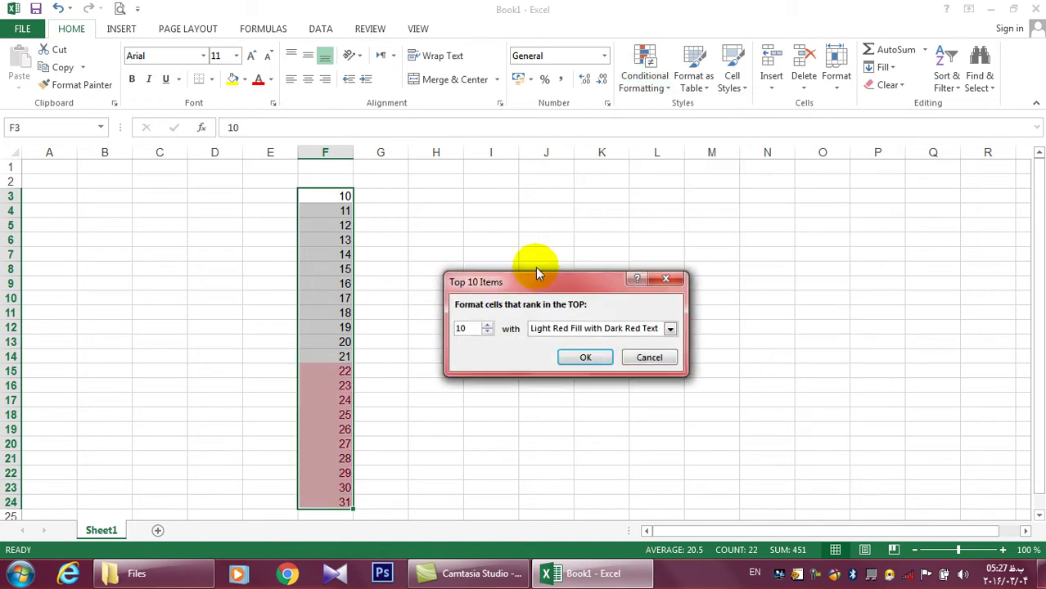
left_click_drag(537, 273, 679, 210)
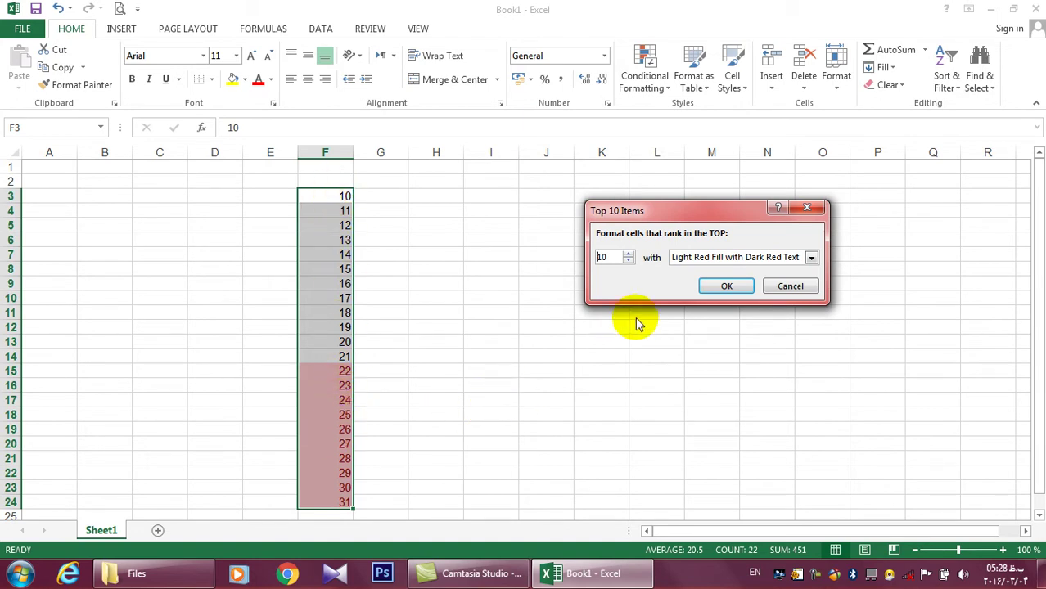
left_click(771, 285)
left_click(653, 89)
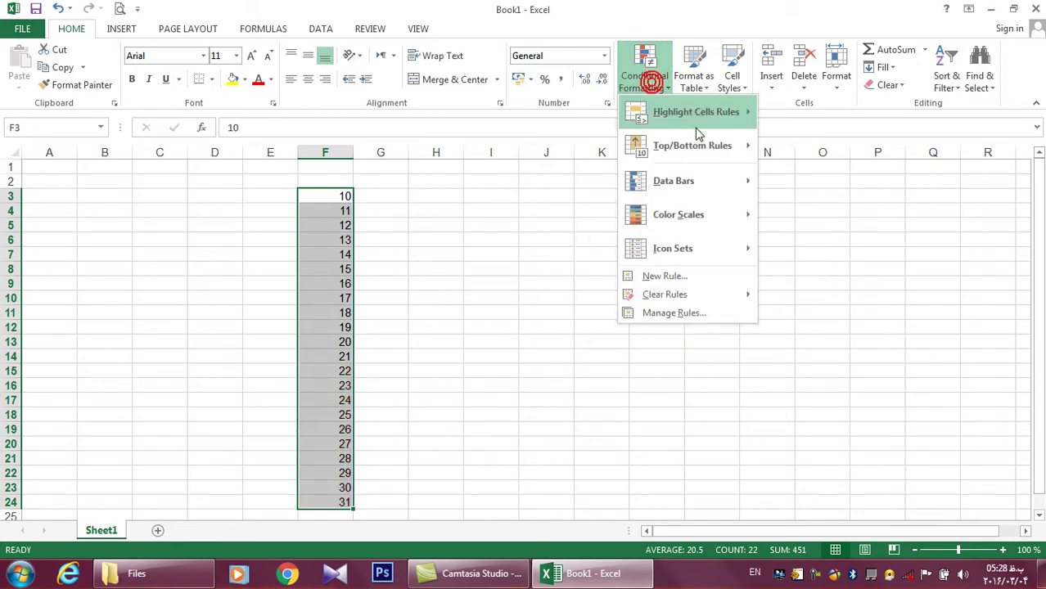
left_click(804, 181)
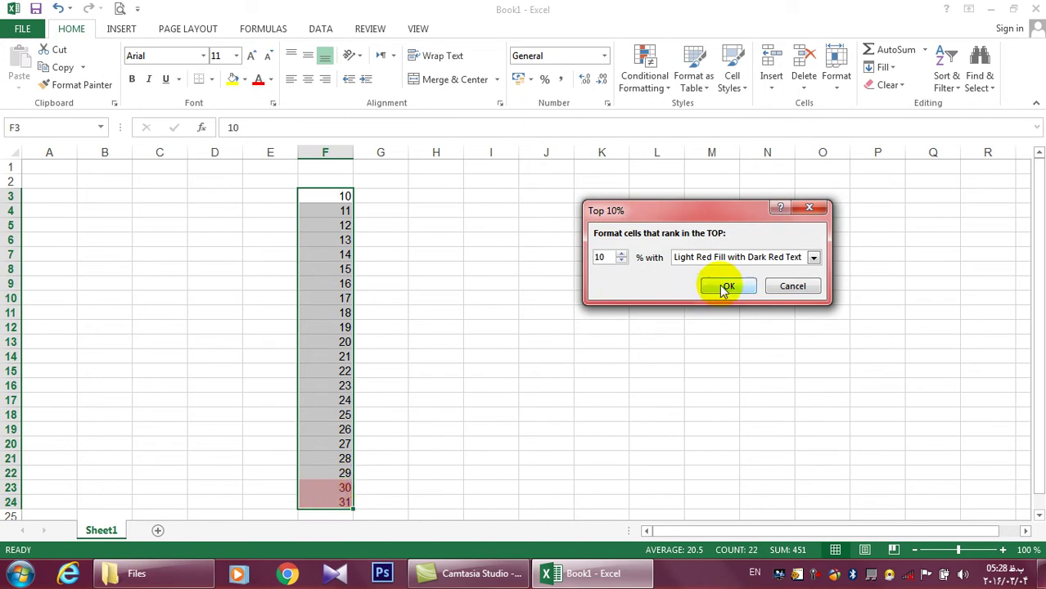
left_click(781, 286)
Try and cancel Bottom 10 Items, then preview Bottom 10 % with light red fill
left_click(661, 87)
mouse_move(700, 148)
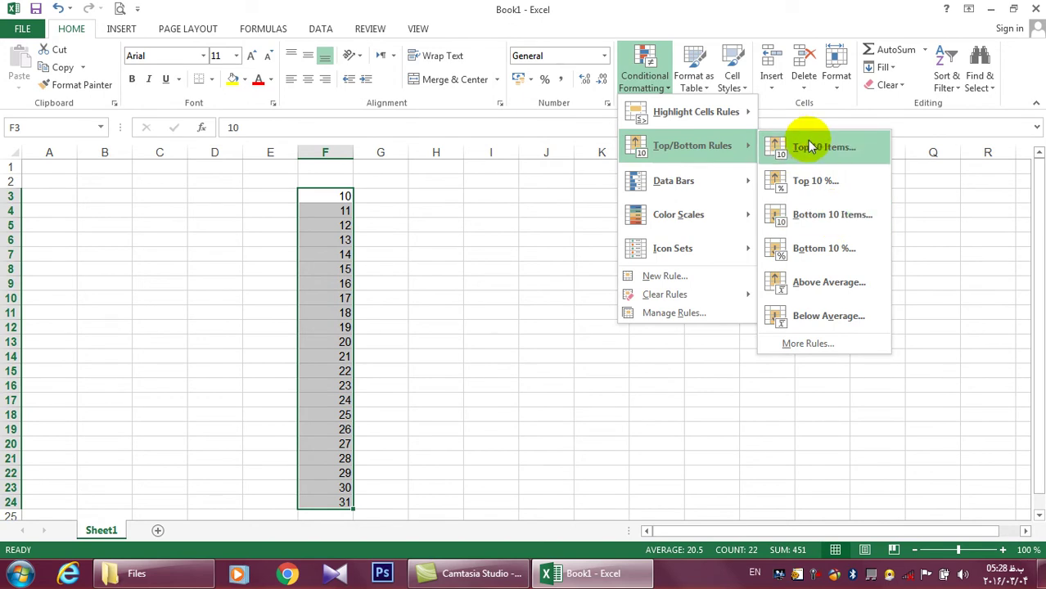
left_click(823, 215)
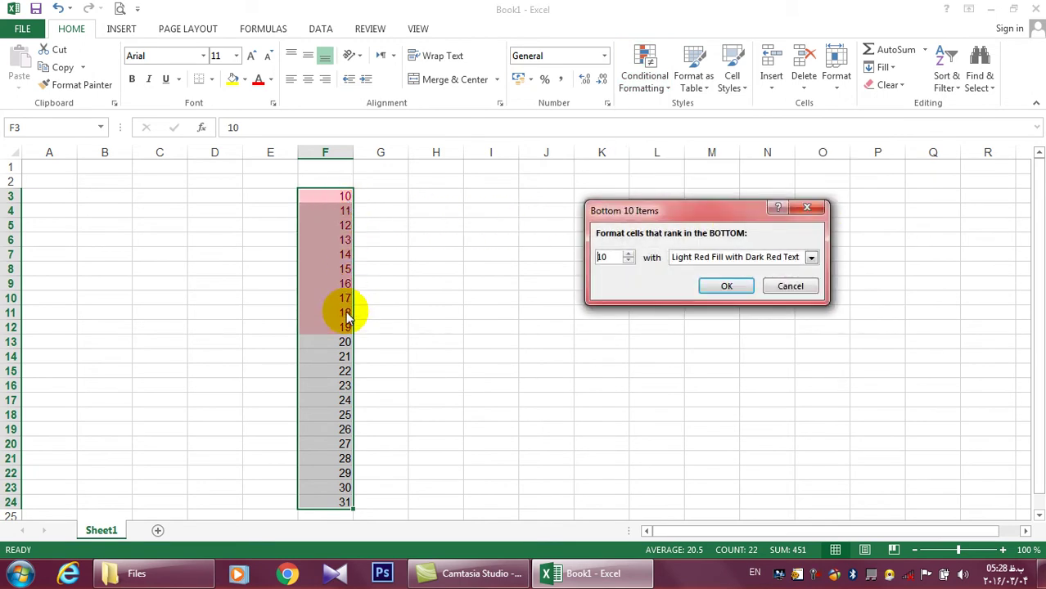
left_click(771, 291)
left_click(644, 76)
mouse_move(694, 113)
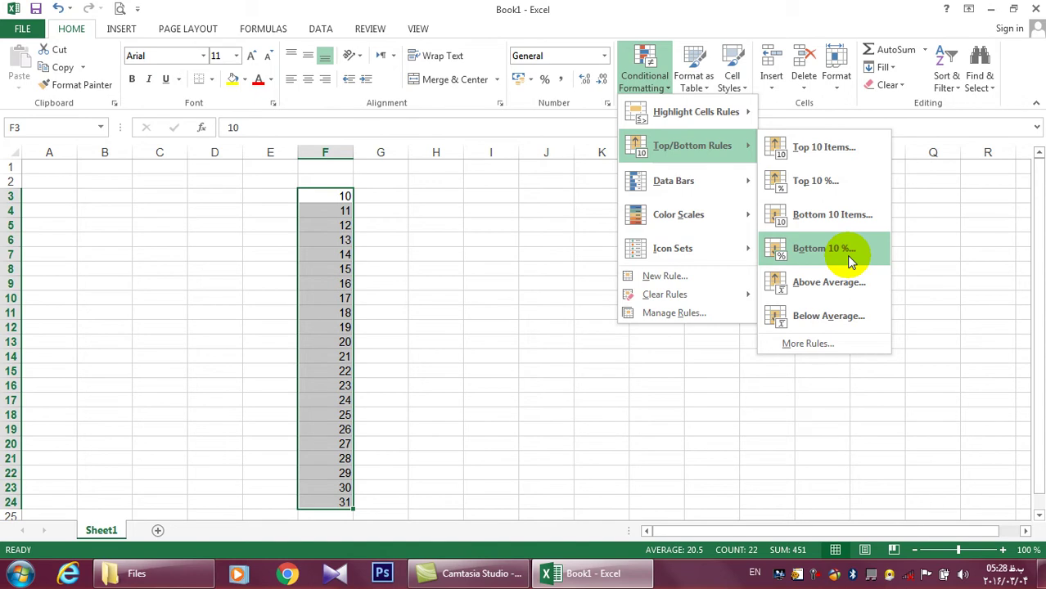
left_click(850, 260)
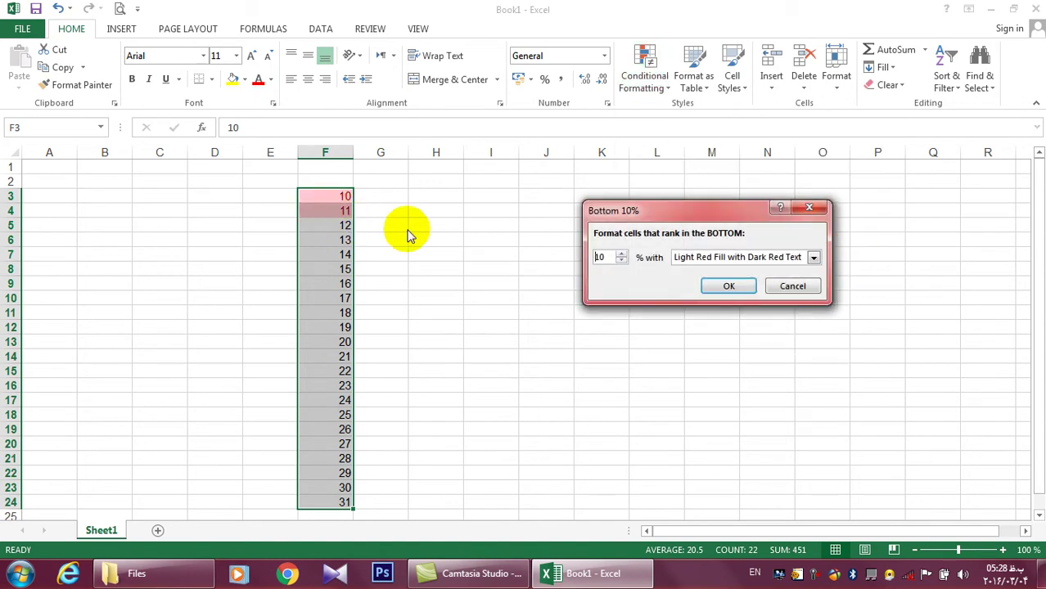
Cancel Bottom 10 %, then try and cancel the Above Average and Below Average rules
left_click(790, 286)
left_click(646, 78)
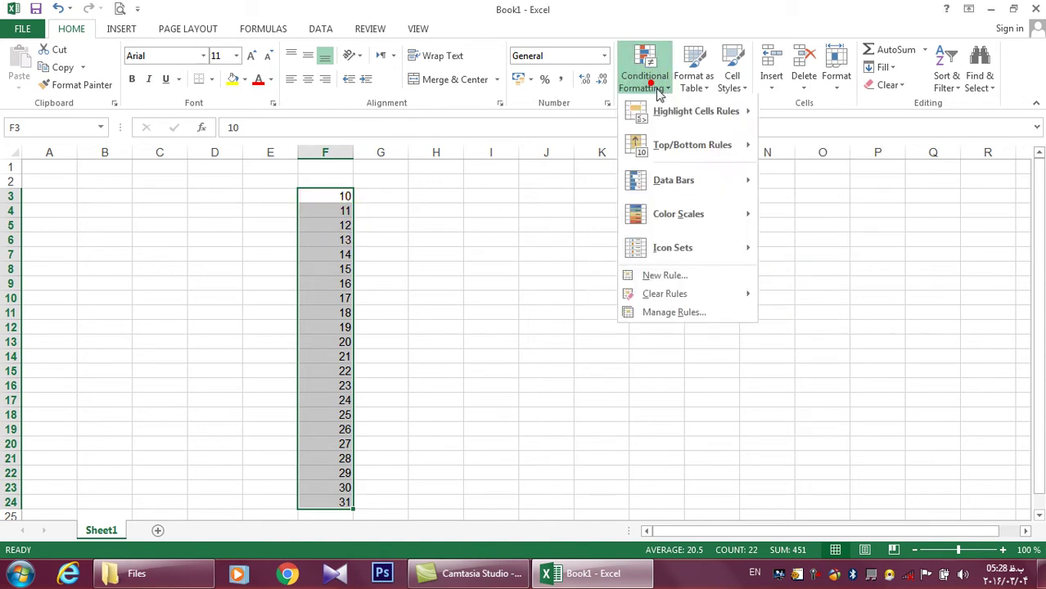
mouse_move(702, 145)
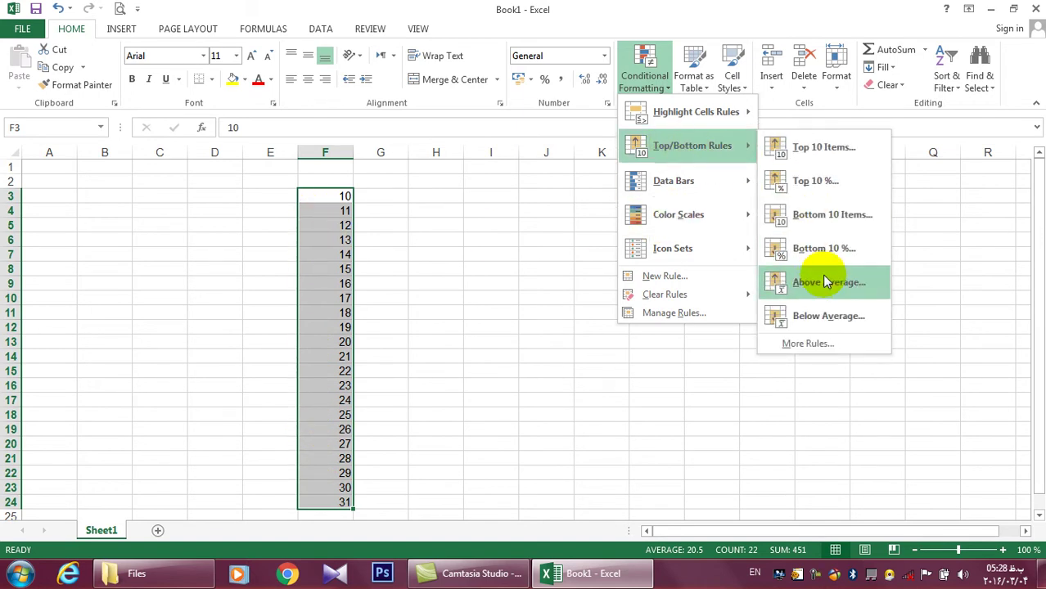
left_click(827, 281)
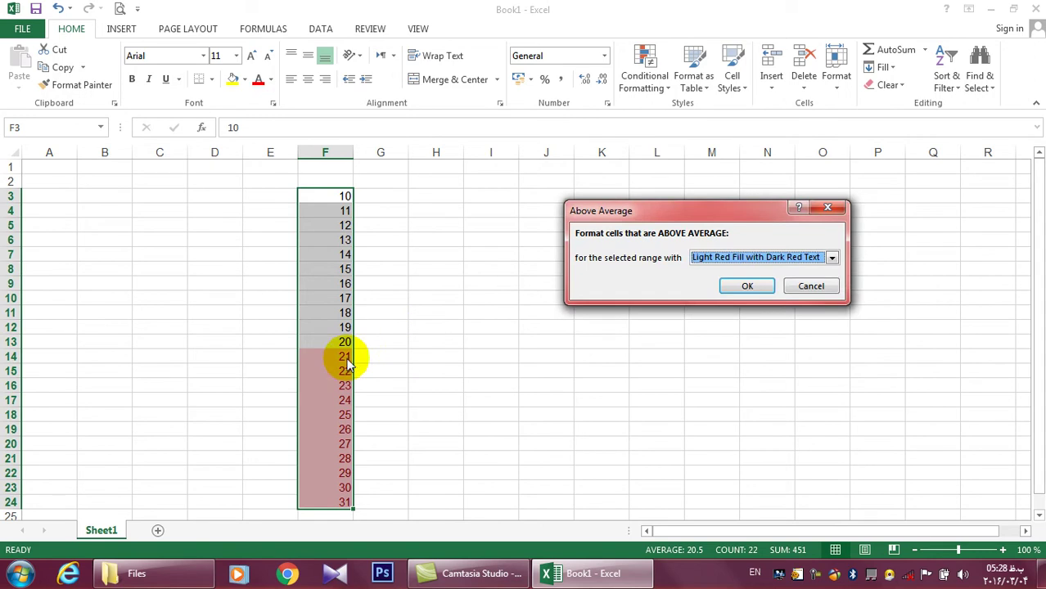
left_click(809, 287)
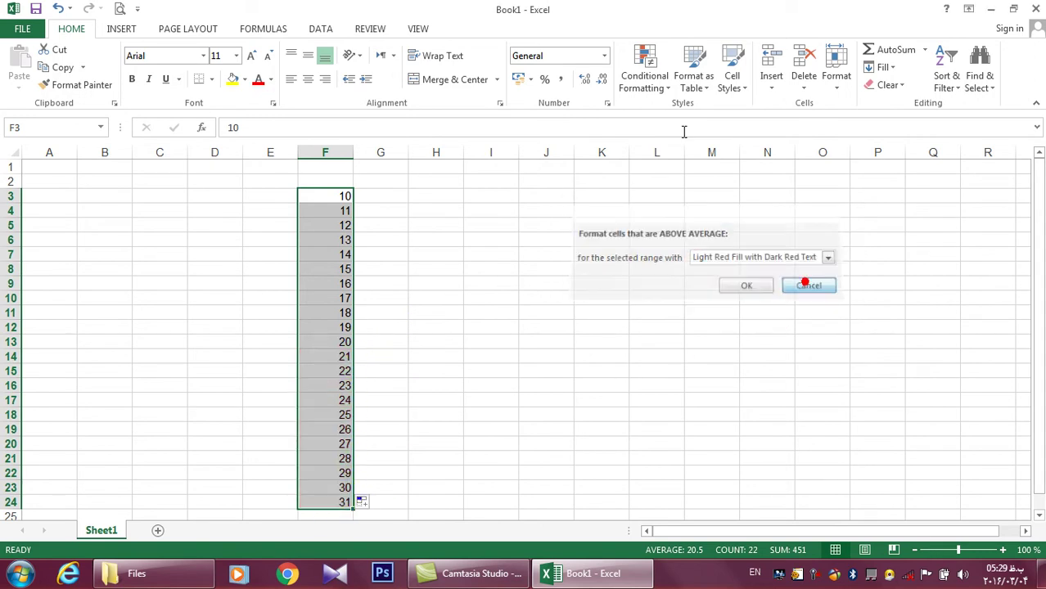
left_click(654, 90)
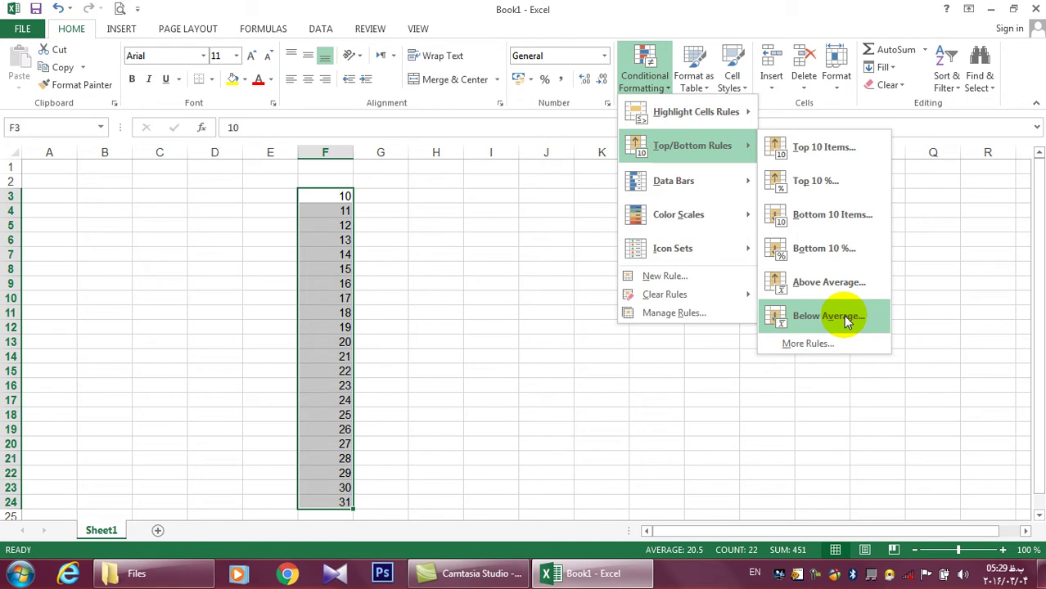
left_click(845, 319)
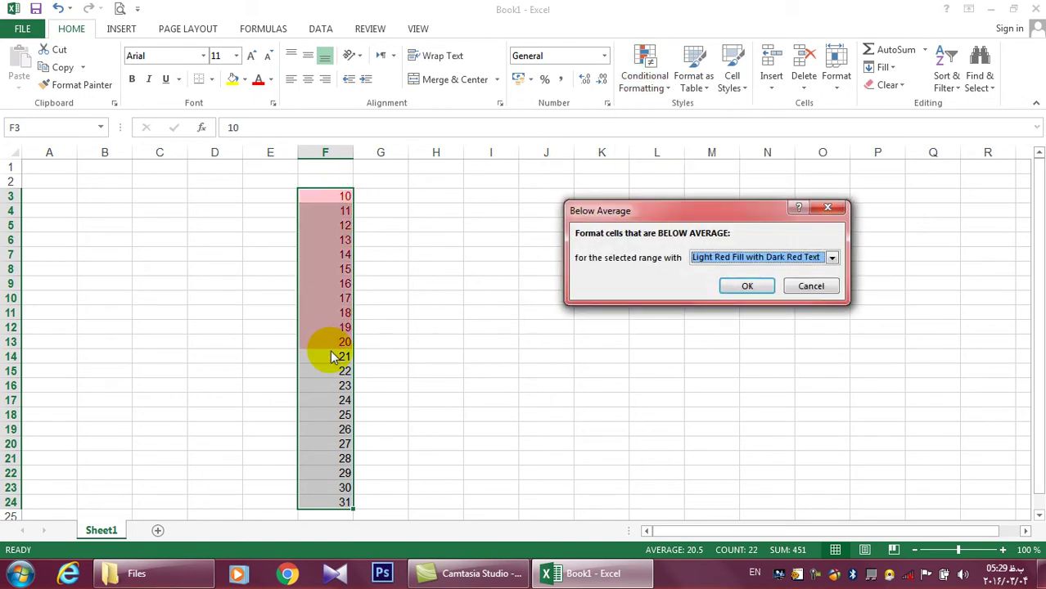
left_click(797, 284)
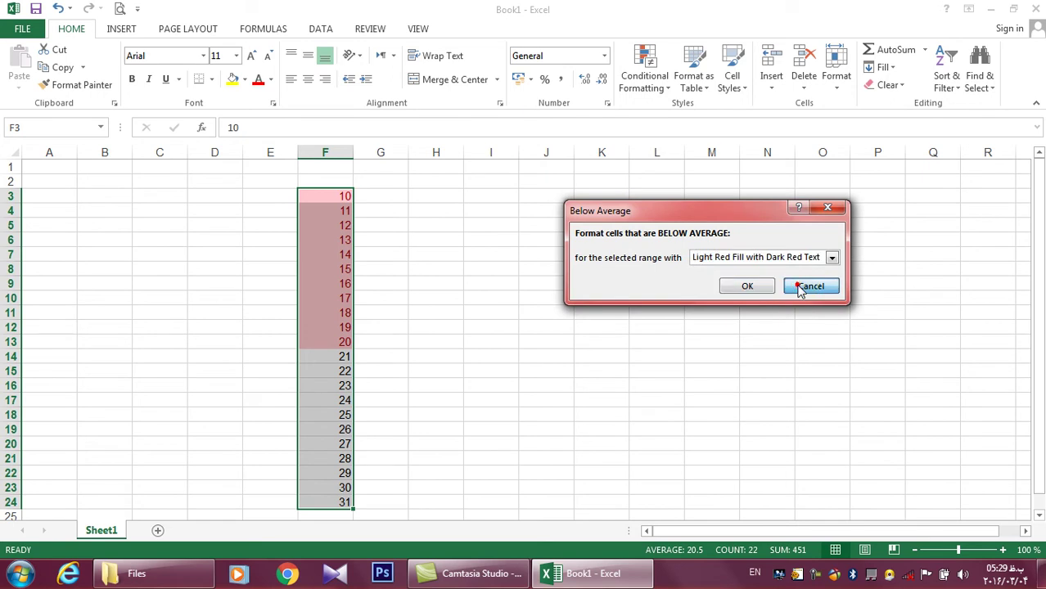
Widen column F considerably and reselect the numbers F3:F24
left_click(644, 78)
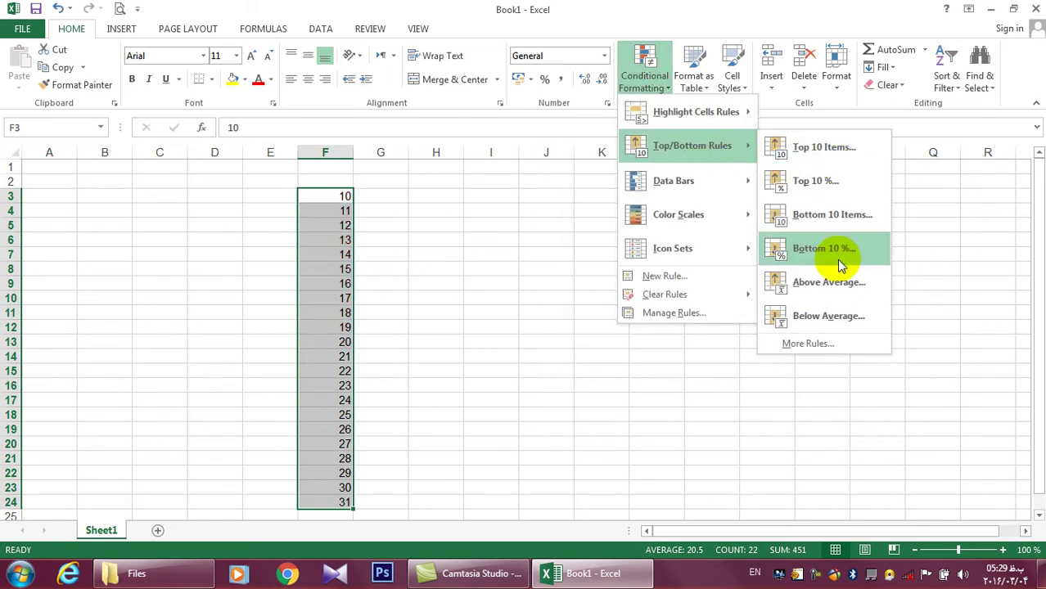
left_click(428, 230)
left_click_drag(357, 144, 591, 154)
left_click_drag(517, 203, 558, 485)
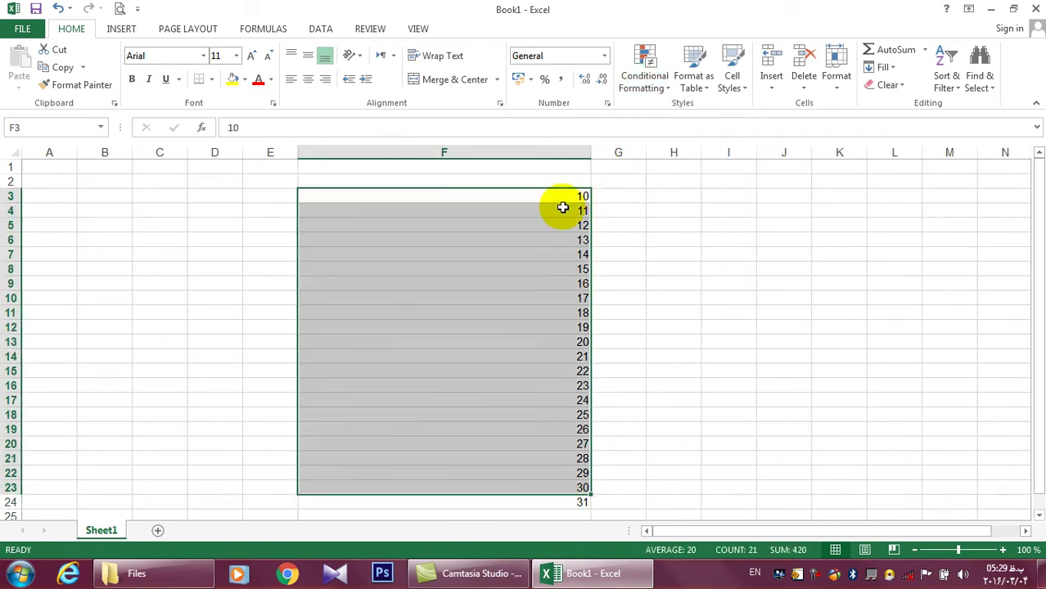
Select the numbers in column F and apply green gradient data bars
left_click(561, 195)
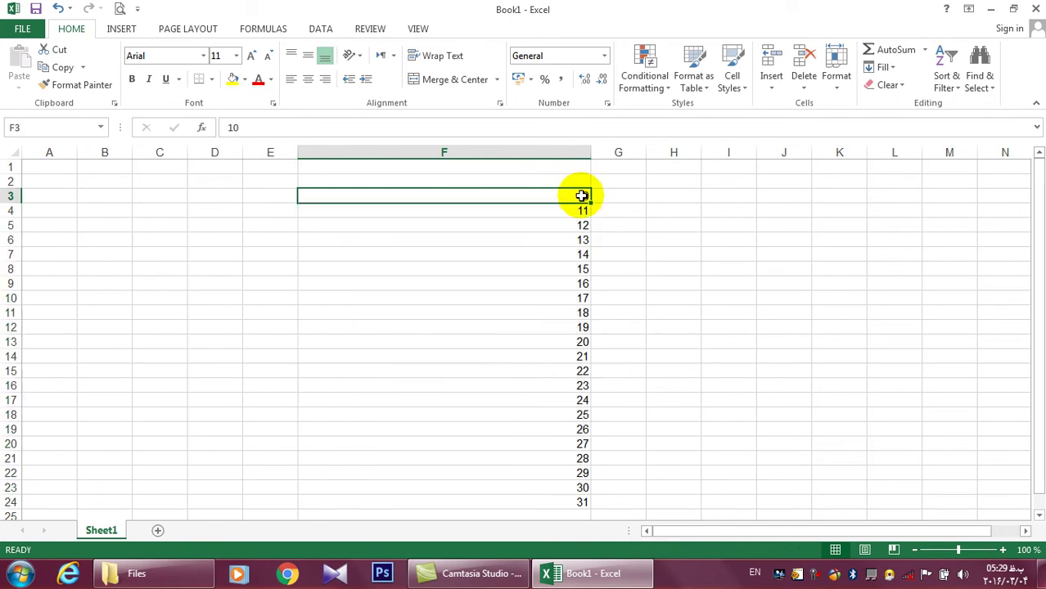
left_click(443, 206)
left_click_drag(581, 200, 577, 495)
left_click(644, 72)
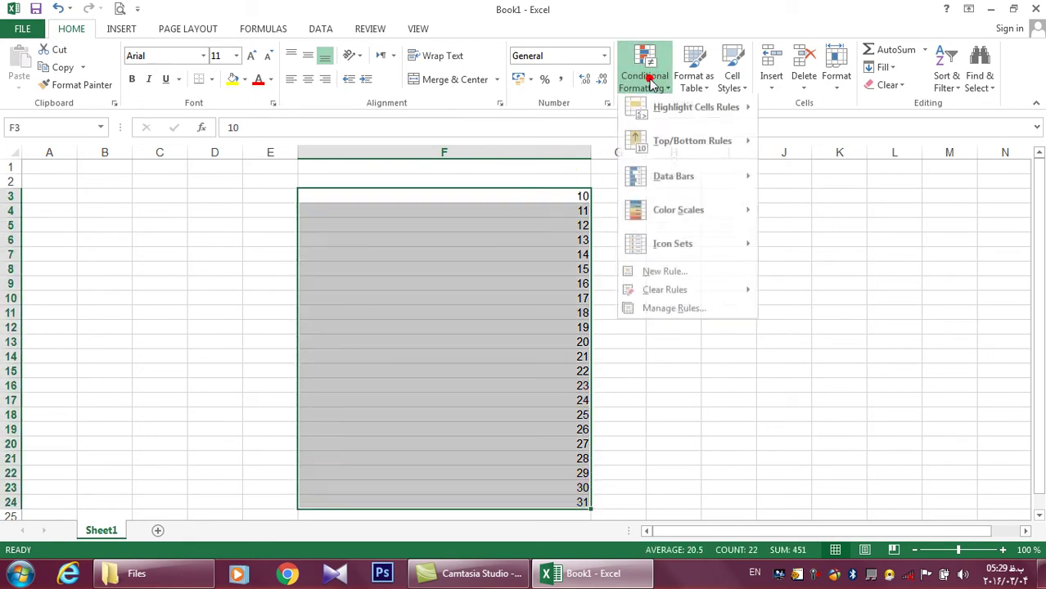
mouse_move(700, 179)
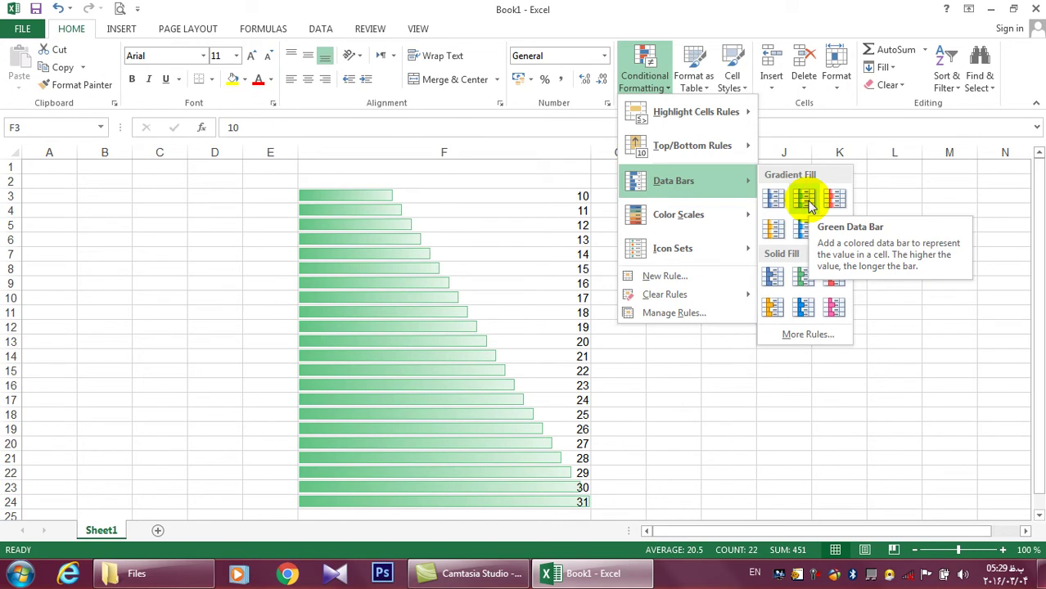
left_click(808, 205)
left_click(549, 195)
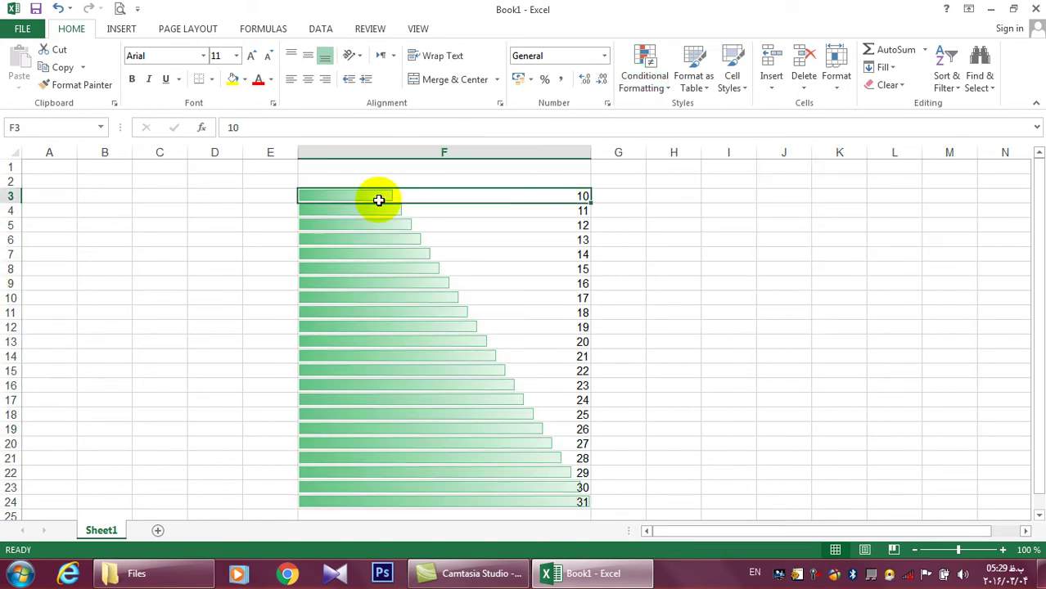
Reselect the column F numbers and undo the green data bars with Ctrl+Z
left_click(528, 212)
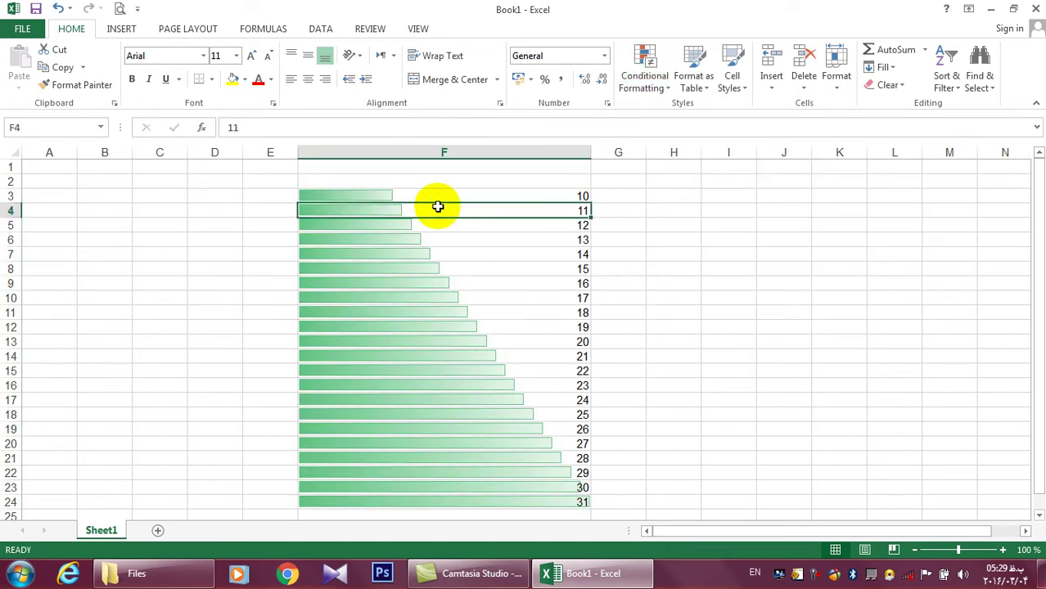
left_click(402, 224)
left_click(488, 196)
left_click_drag(488, 197, 487, 361)
key("ctrl+z")
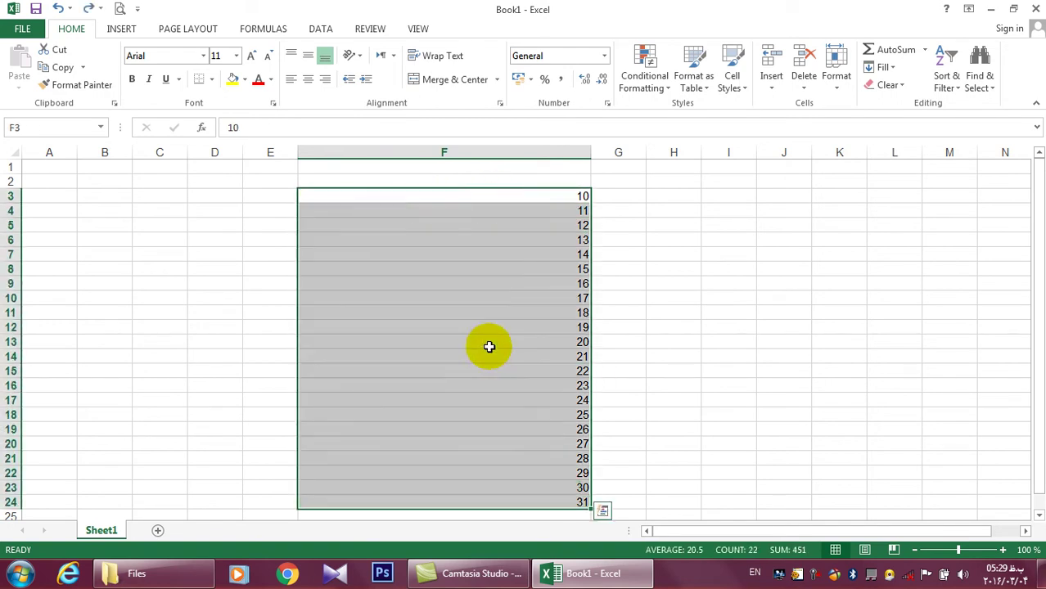
Widen column F further, to 65.88 (532 pixels)
left_click(644, 76)
mouse_move(698, 181)
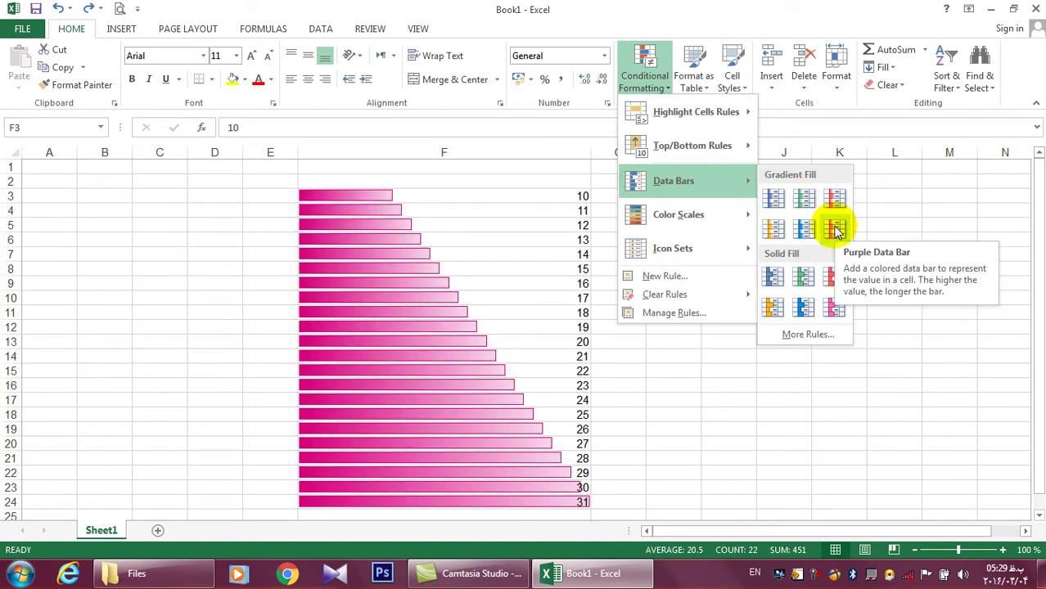
left_click(565, 240)
left_click_drag(589, 152, 701, 152)
left_click(644, 82)
mouse_move(678, 154)
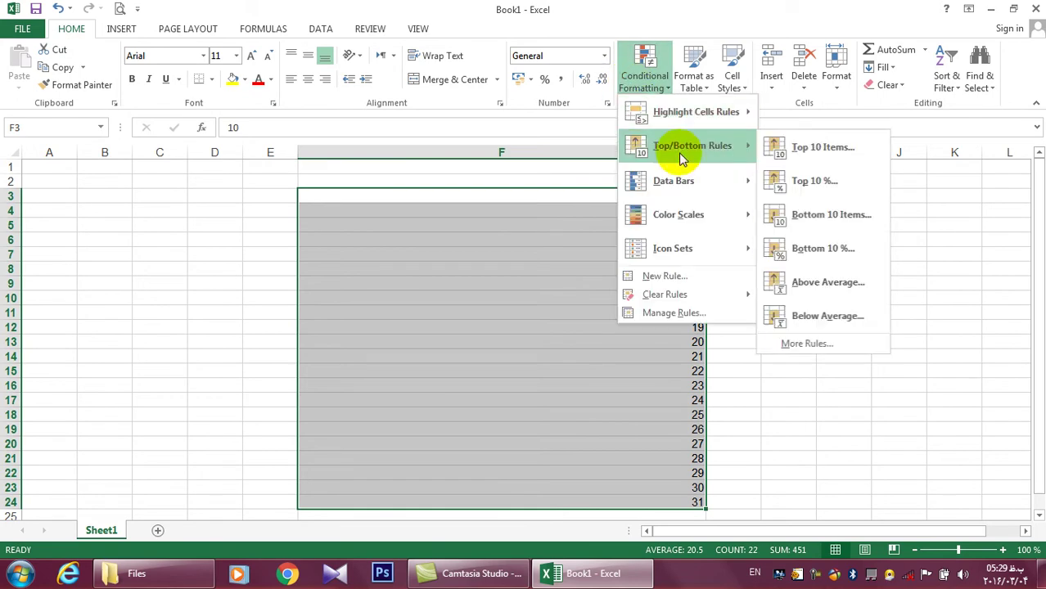
mouse_move(678, 176)
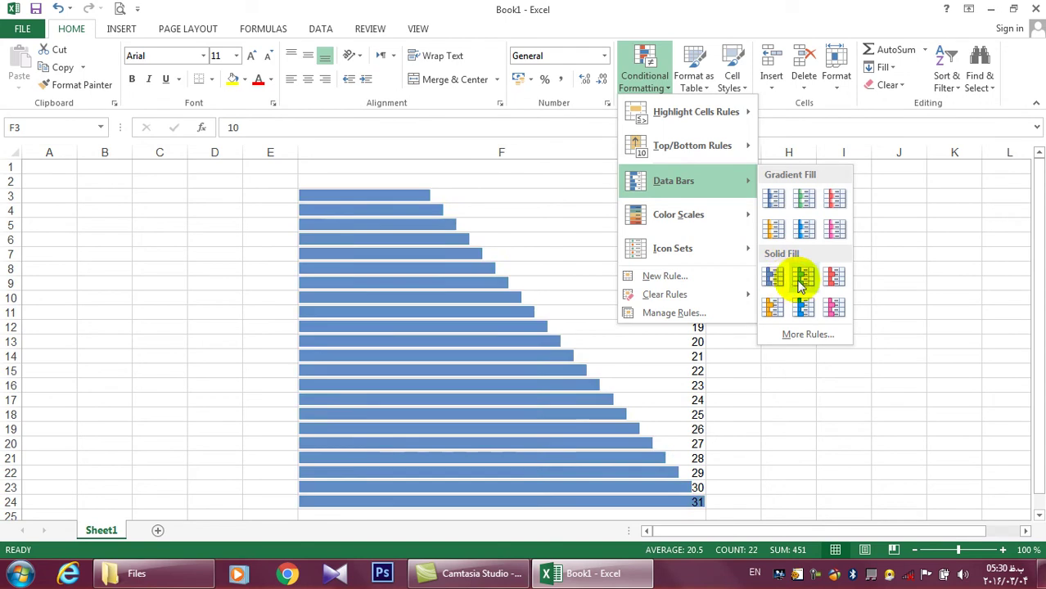
mouse_move(728, 215)
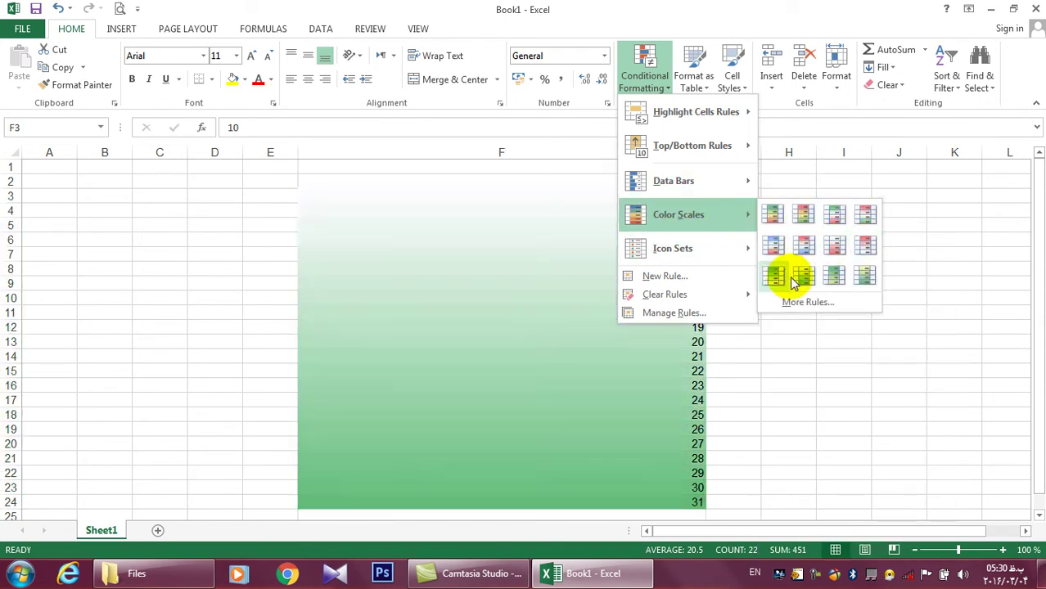
mouse_move(704, 252)
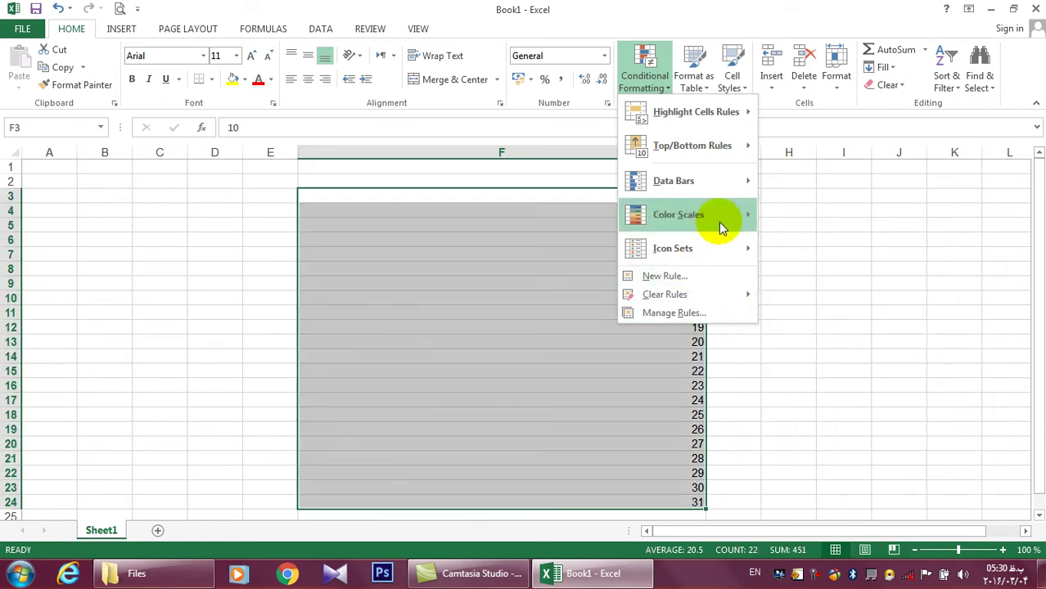
Start a new 2-Color Scale rule with Lowest Value in red as the minimum
mouse_move(732, 132)
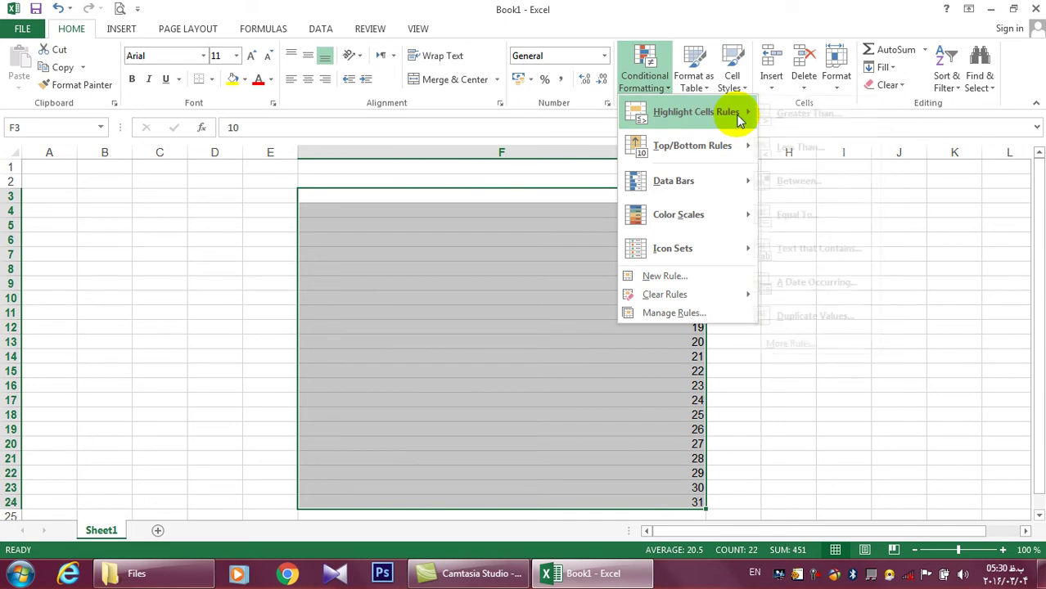
mouse_move(737, 112)
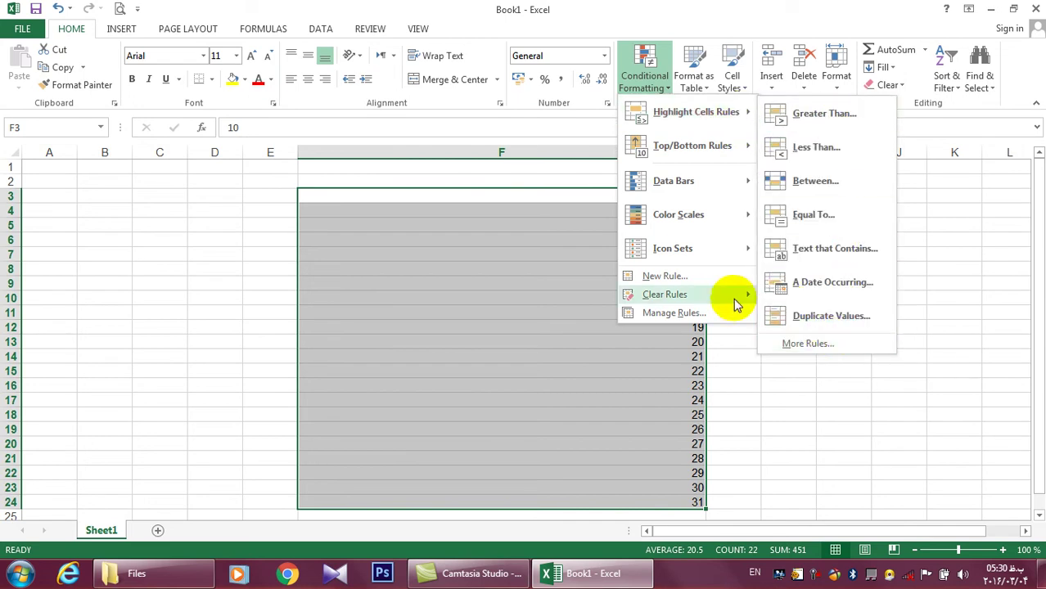
left_click(674, 278)
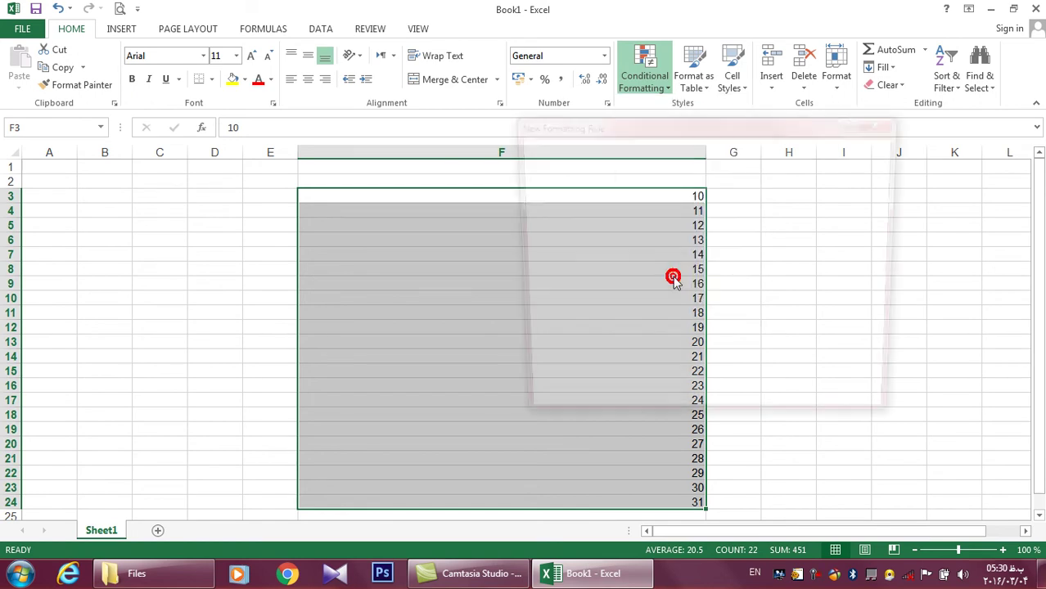
left_click_drag(629, 116, 850, 139)
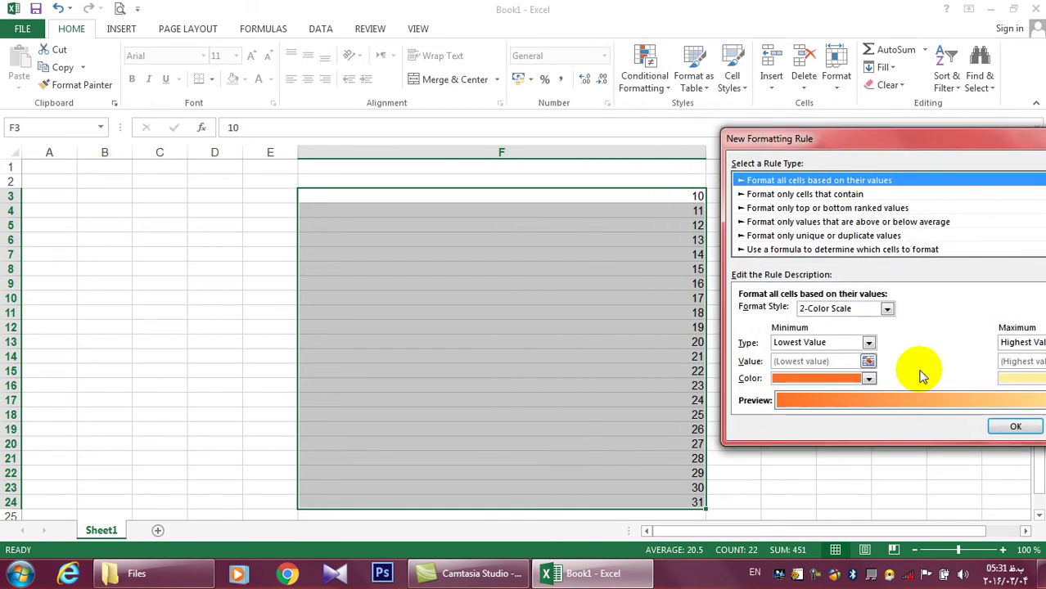
left_click(869, 342)
left_click(833, 360)
left_click(866, 379)
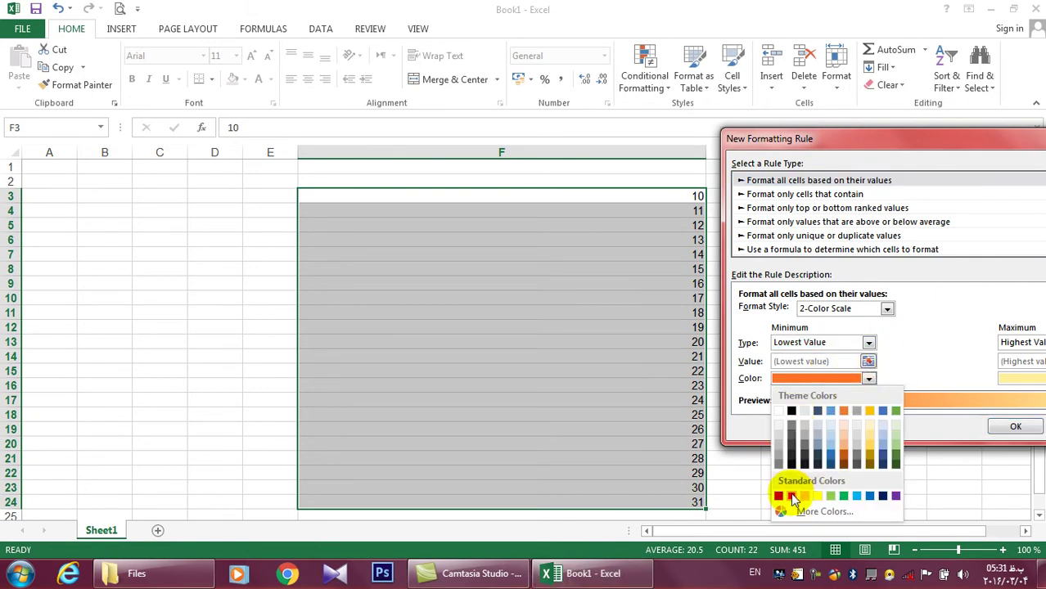
left_click(790, 496)
left_click_drag(834, 139, 763, 142)
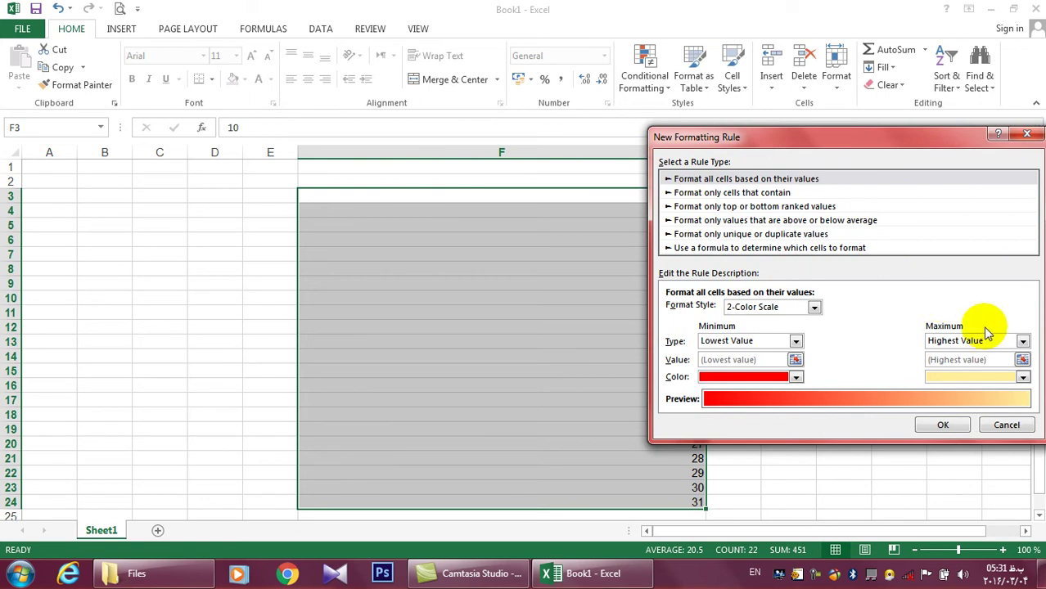
Set the maximum to Highest Value in green and apply the red-to-green scale
left_click(1022, 340)
left_click(953, 354)
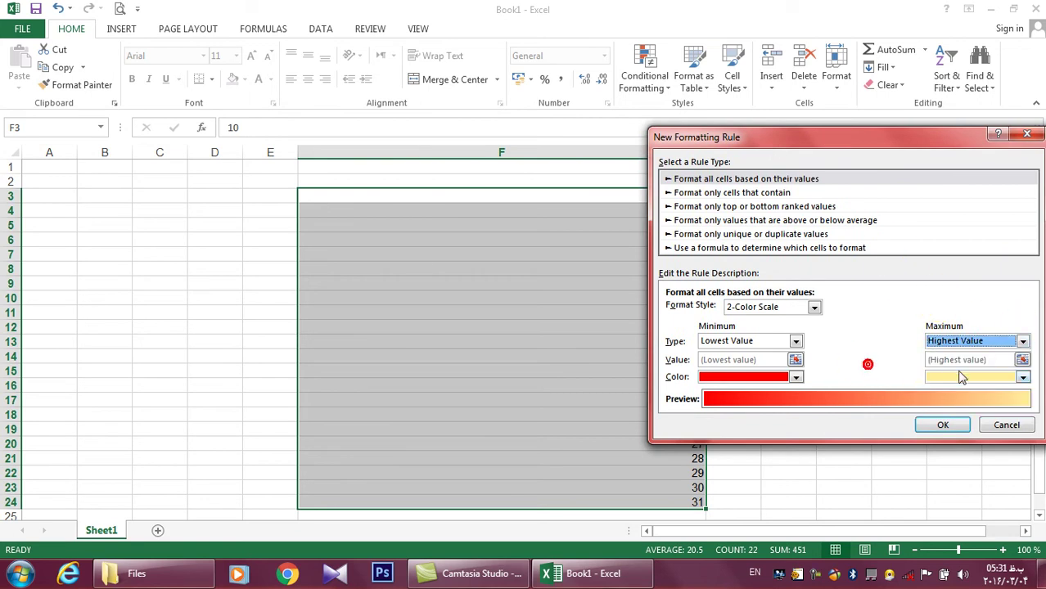
left_click(992, 377)
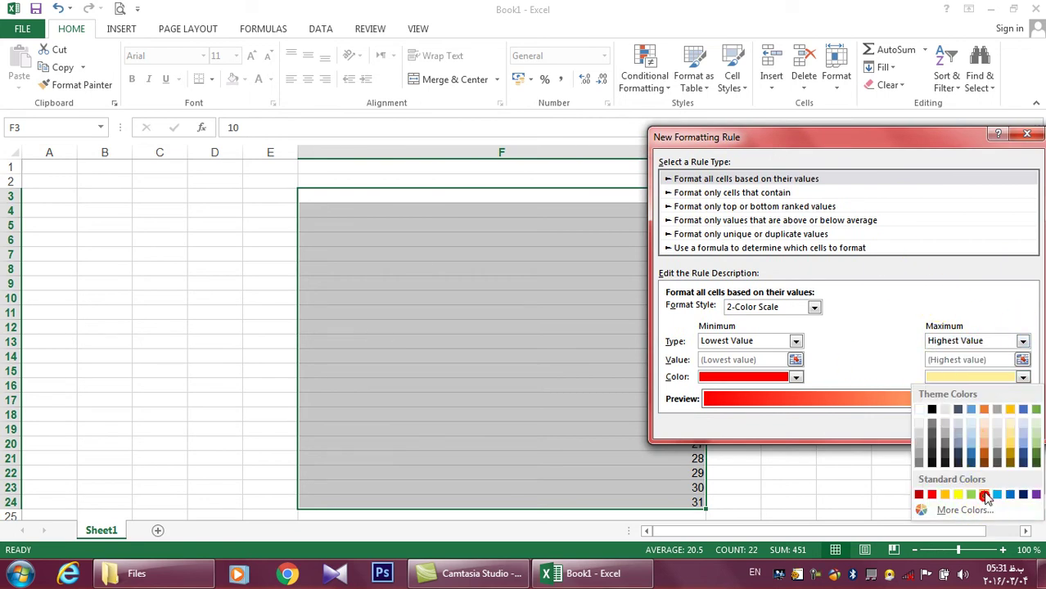
left_click(984, 494)
left_click(943, 425)
Select F16:F24 and undo the colour scale with Ctrl+Z
left_click(824, 370)
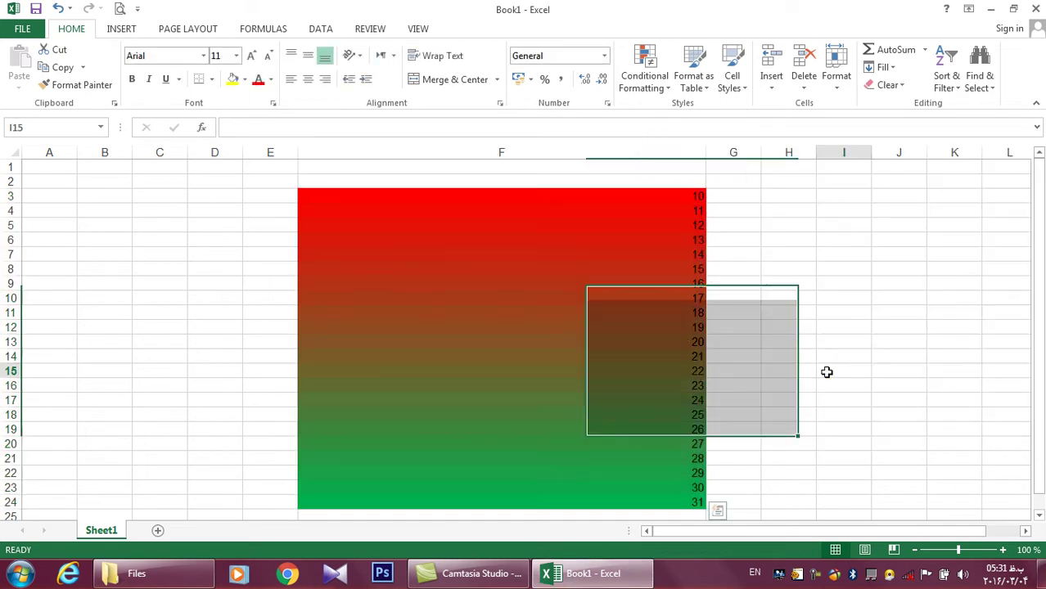
left_click_drag(688, 500, 679, 379)
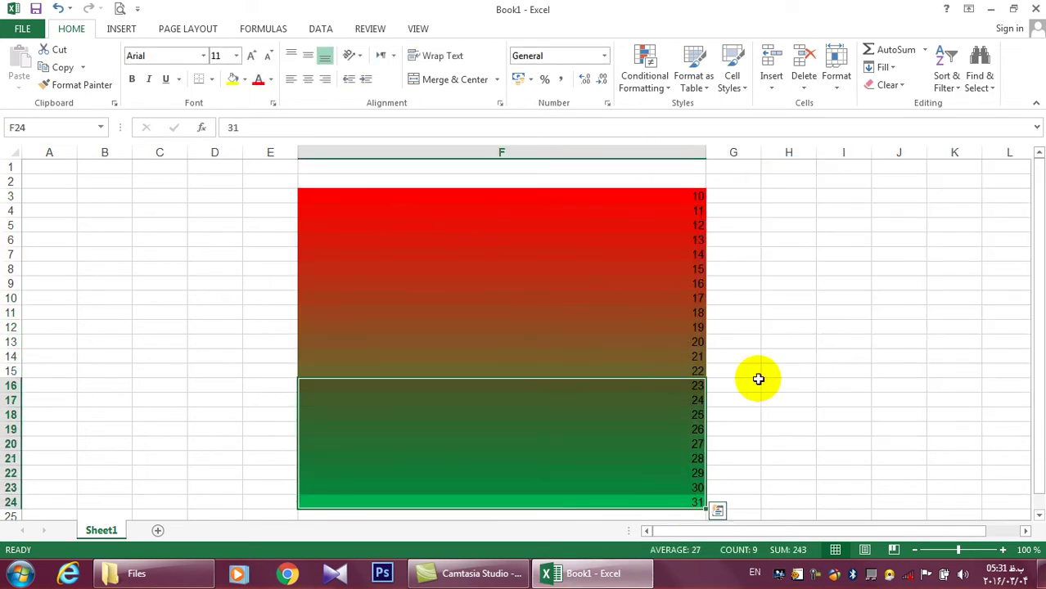
key("ctrl+z")
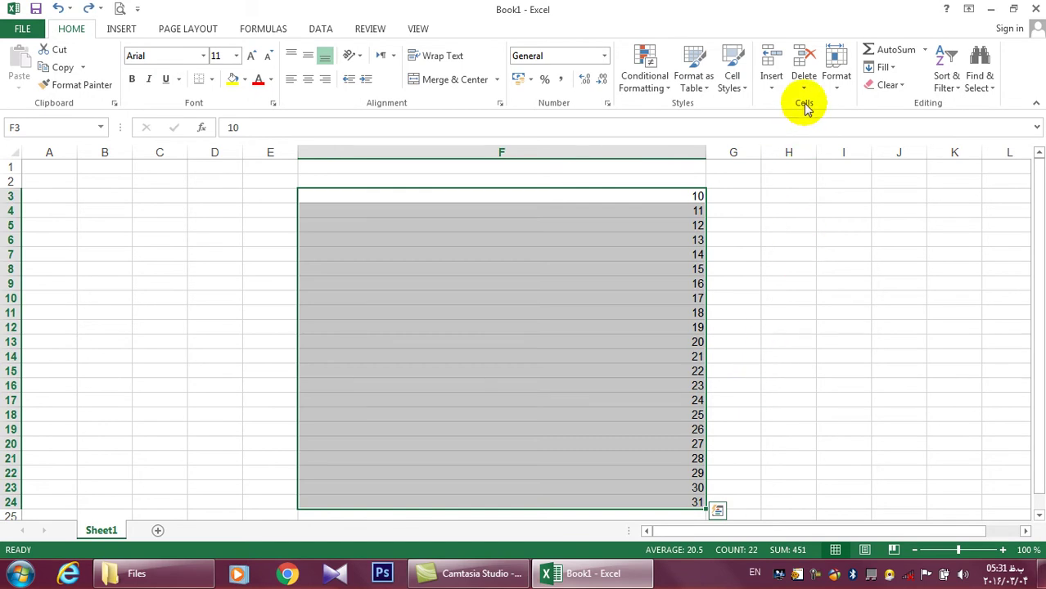
Apply a light-blue-to-yellow 2-color scale to F3:F24, then undo it with Ctrl+Z
left_click(657, 96)
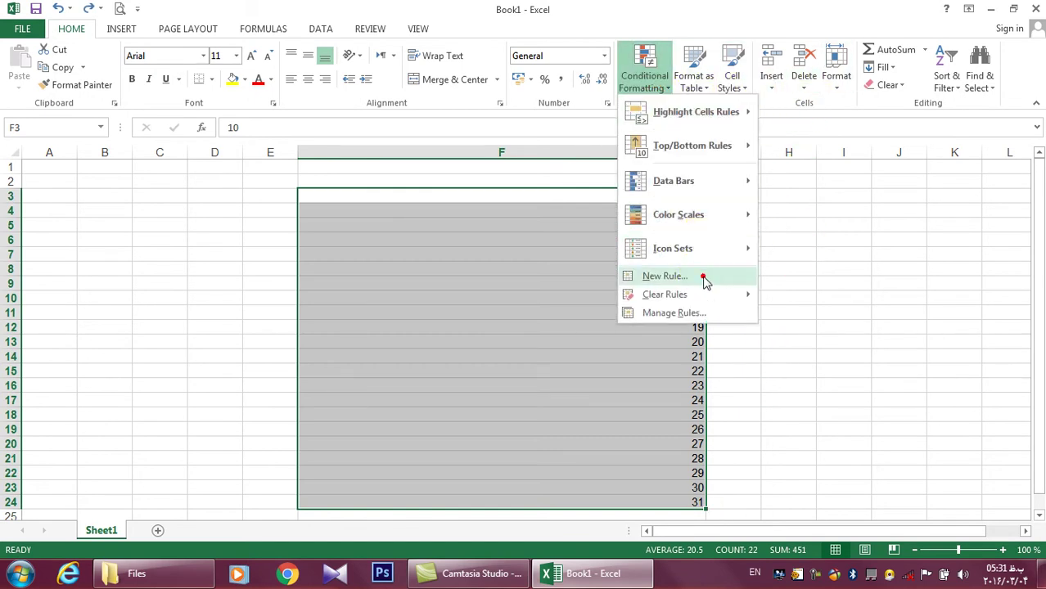
left_click(702, 276)
left_click(796, 378)
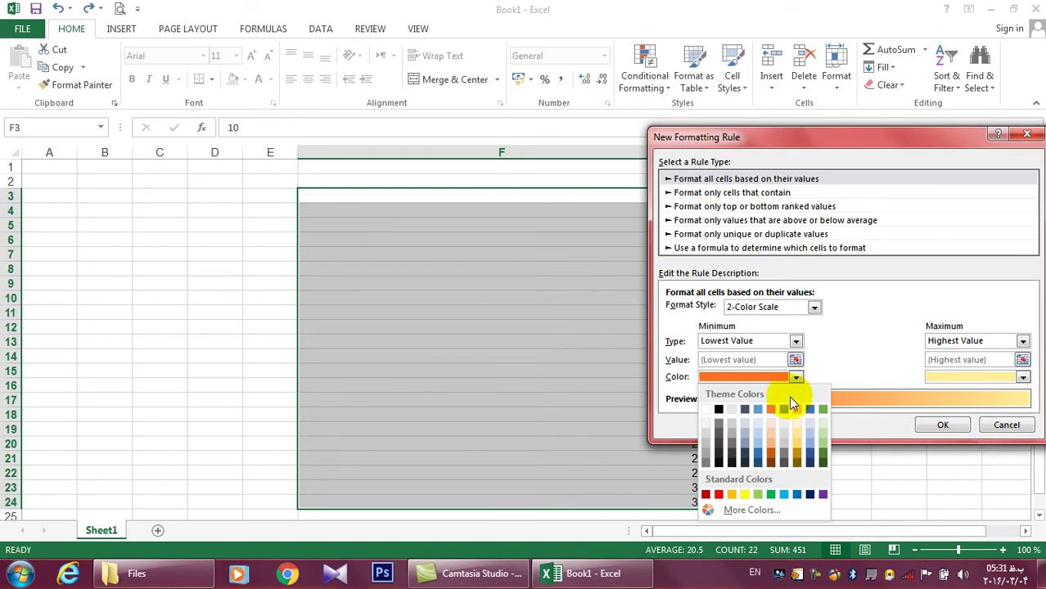
left_click(787, 495)
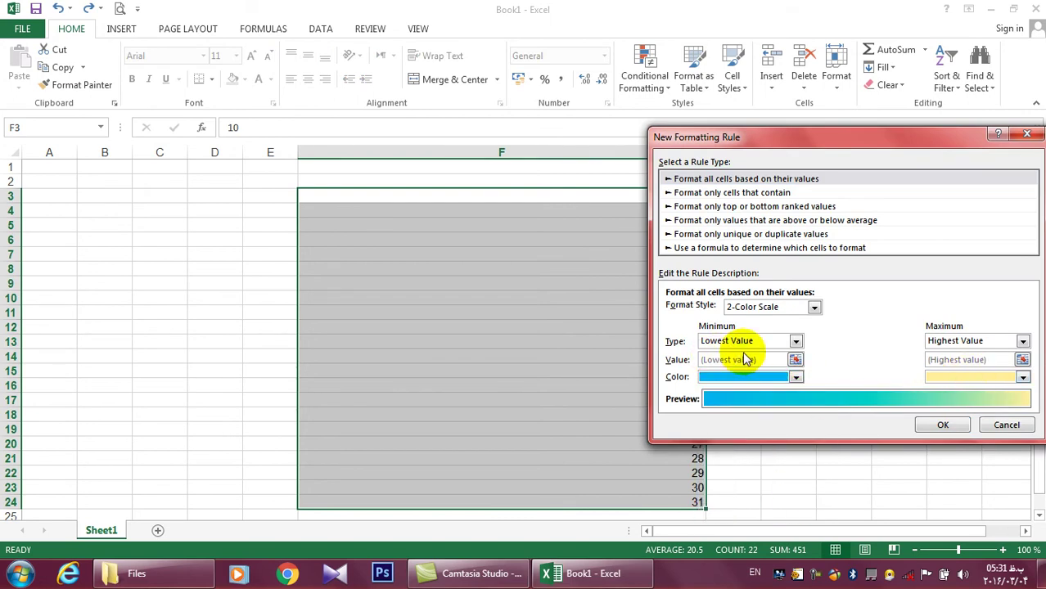
left_click(976, 377)
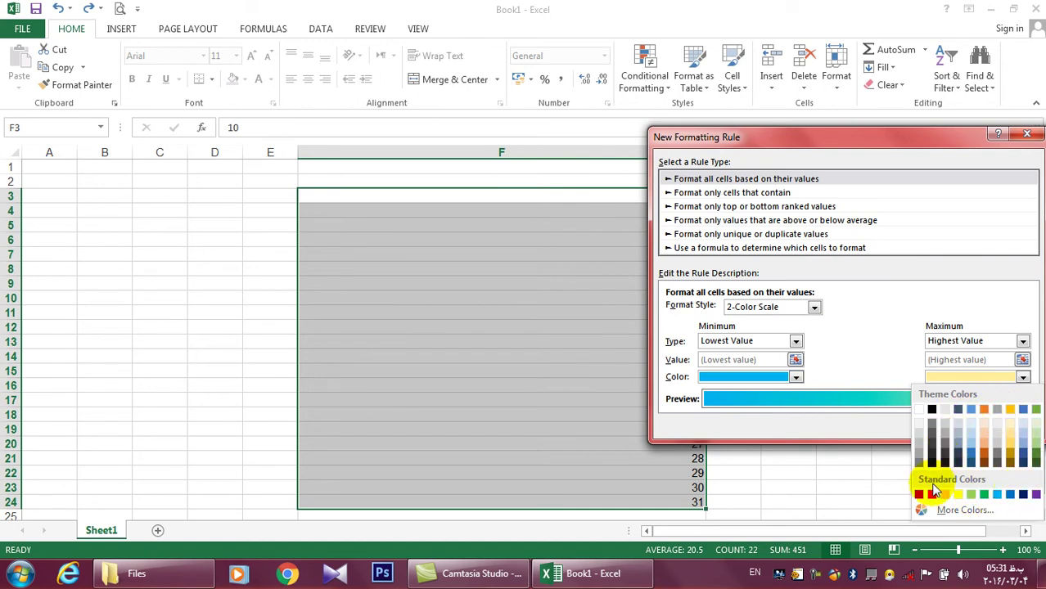
left_click(957, 494)
left_click(945, 426)
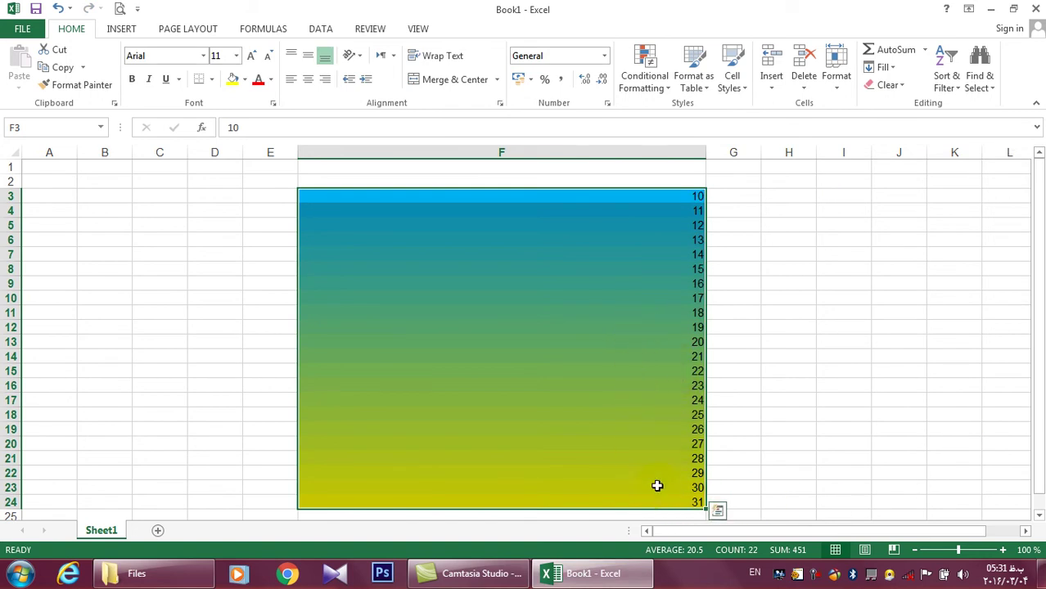
key("ctrl+z")
Add blue gradient data bars to F3:F24 and a red highlight for values greater than 20.5
left_click(638, 75)
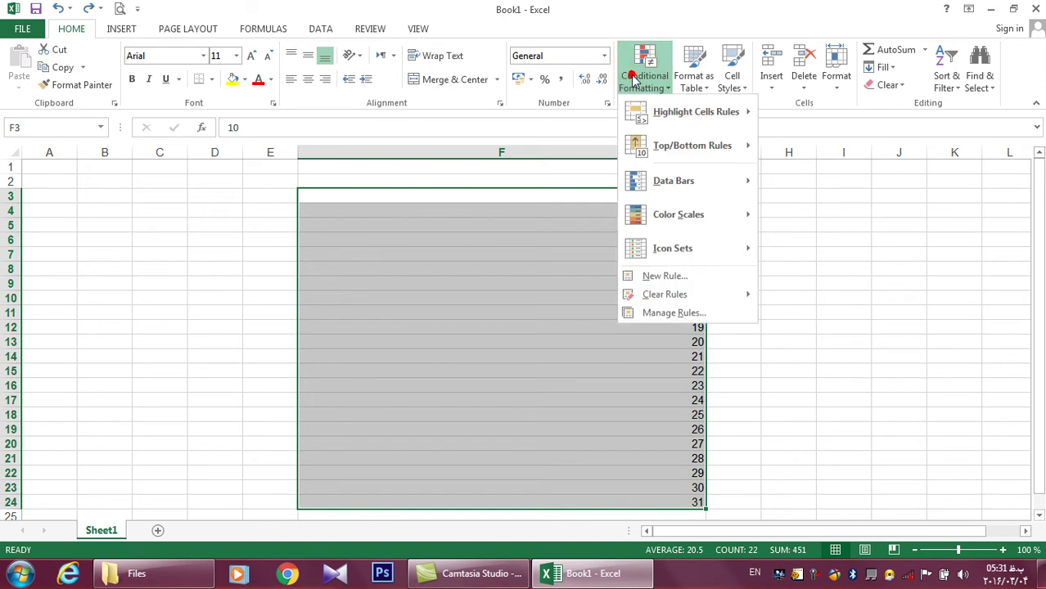
mouse_move(690, 194)
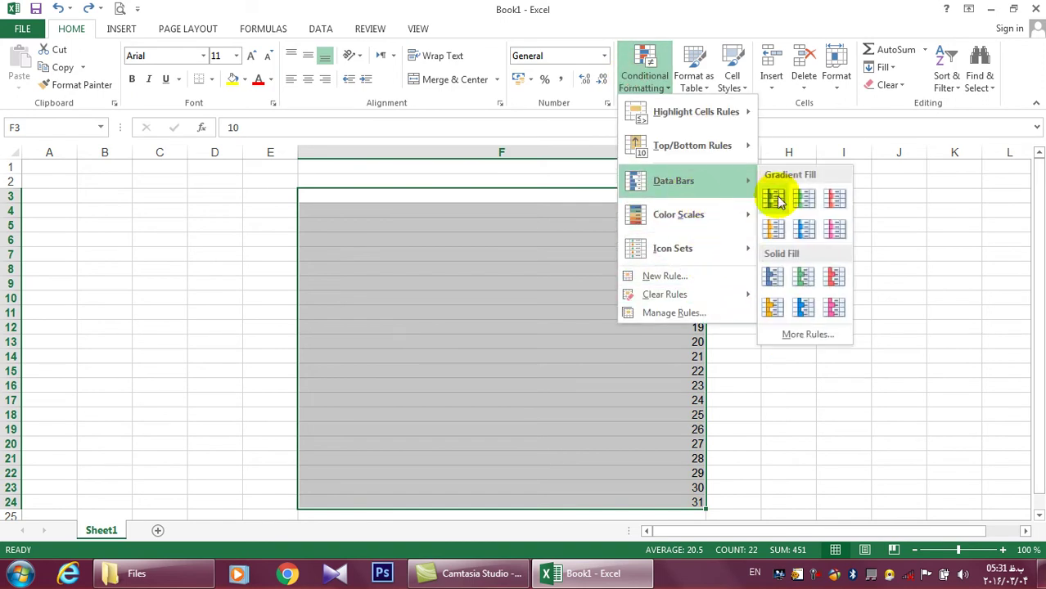
left_click(773, 198)
left_click(643, 72)
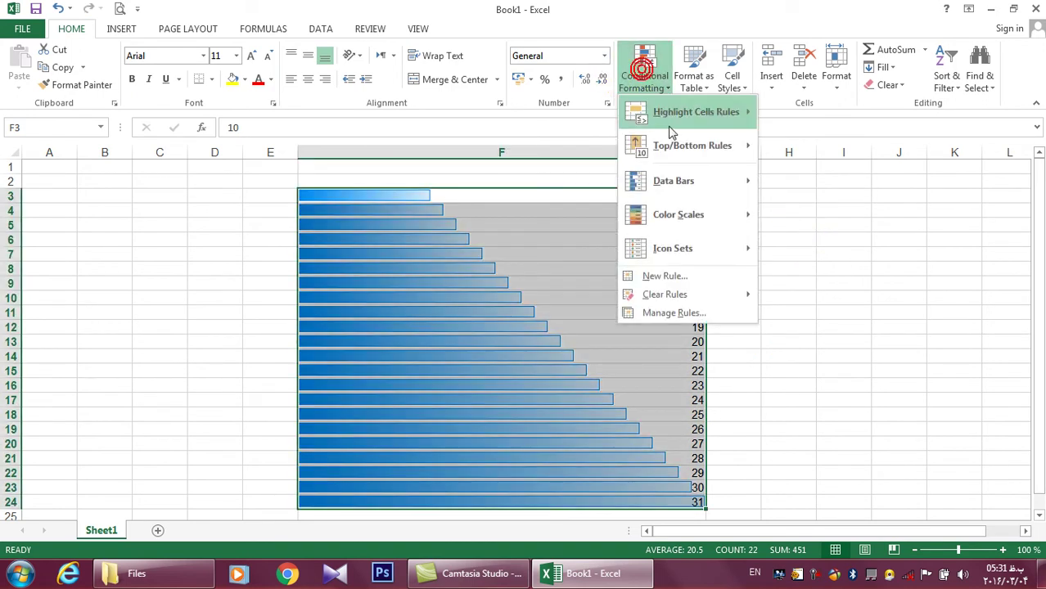
mouse_move(696, 293)
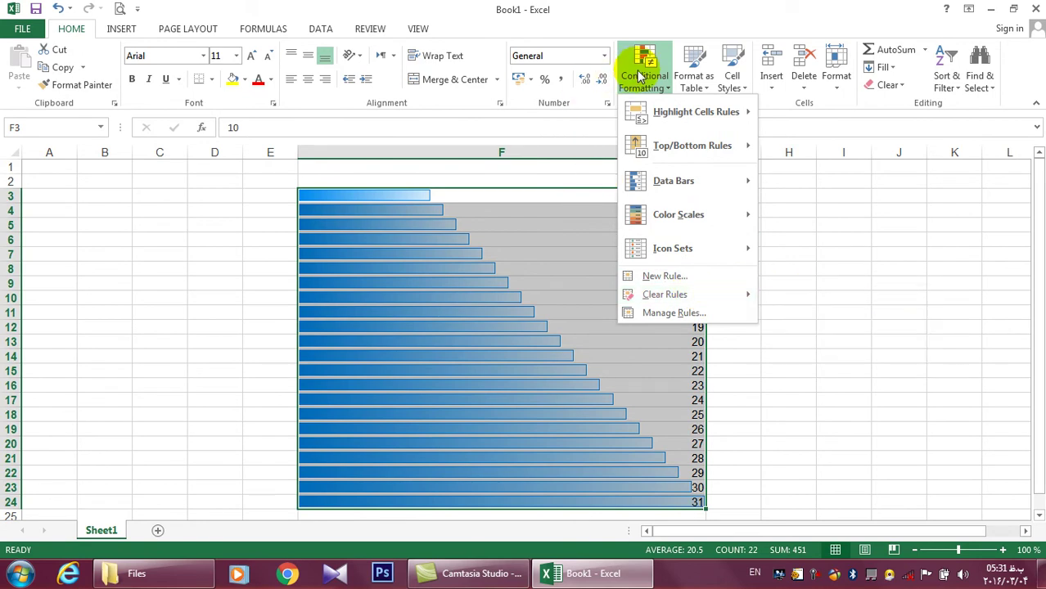
left_click(814, 118)
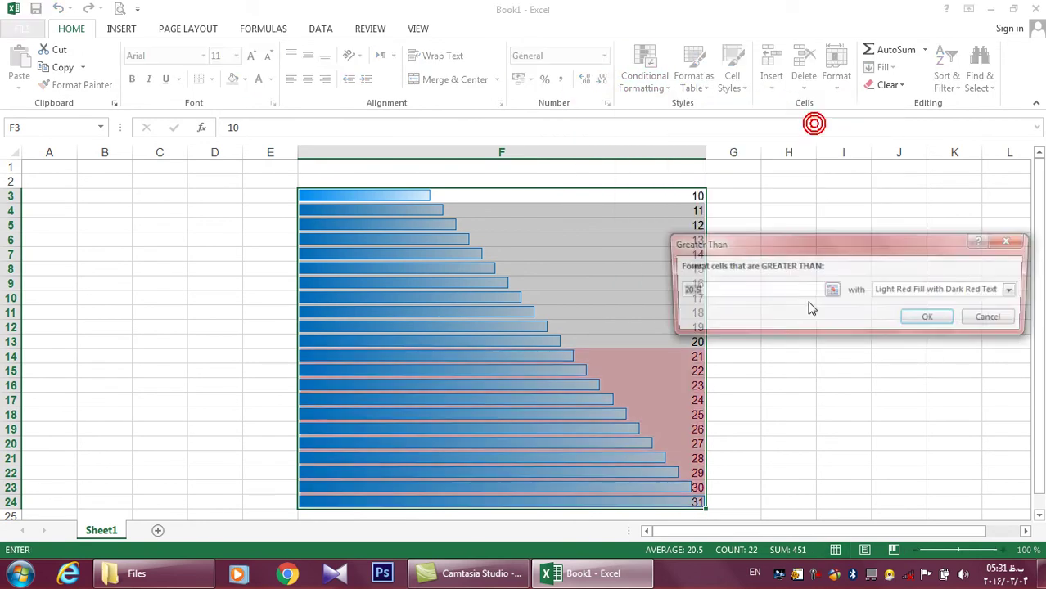
left_click(914, 319)
Apply a Top 10 % highlight rule to F3:F24
left_click(645, 64)
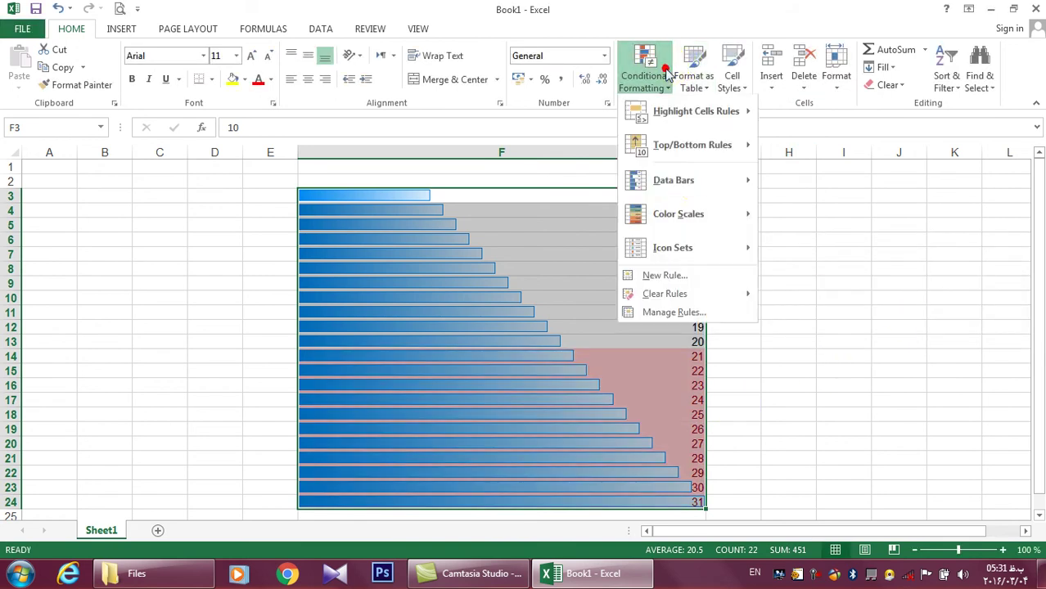
mouse_move(700, 143)
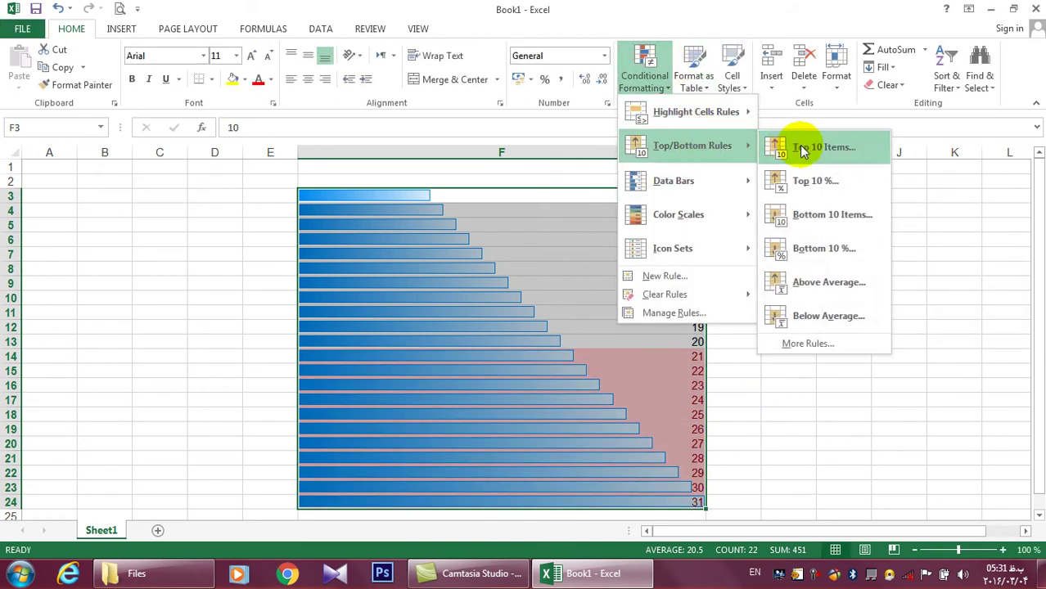
left_click(812, 179)
left_click(870, 298)
left_click(644, 49)
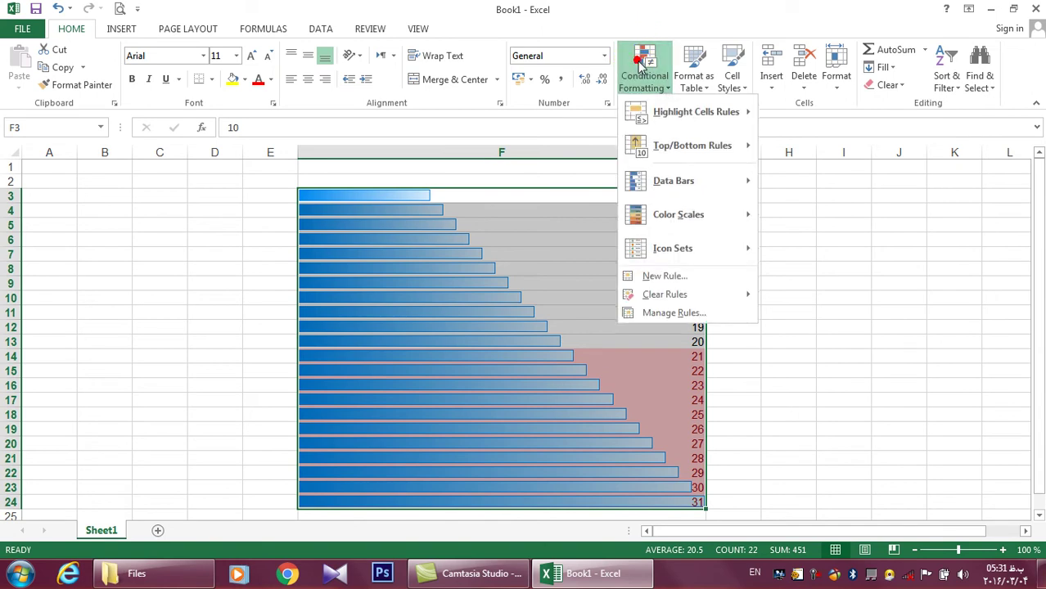
mouse_move(724, 299)
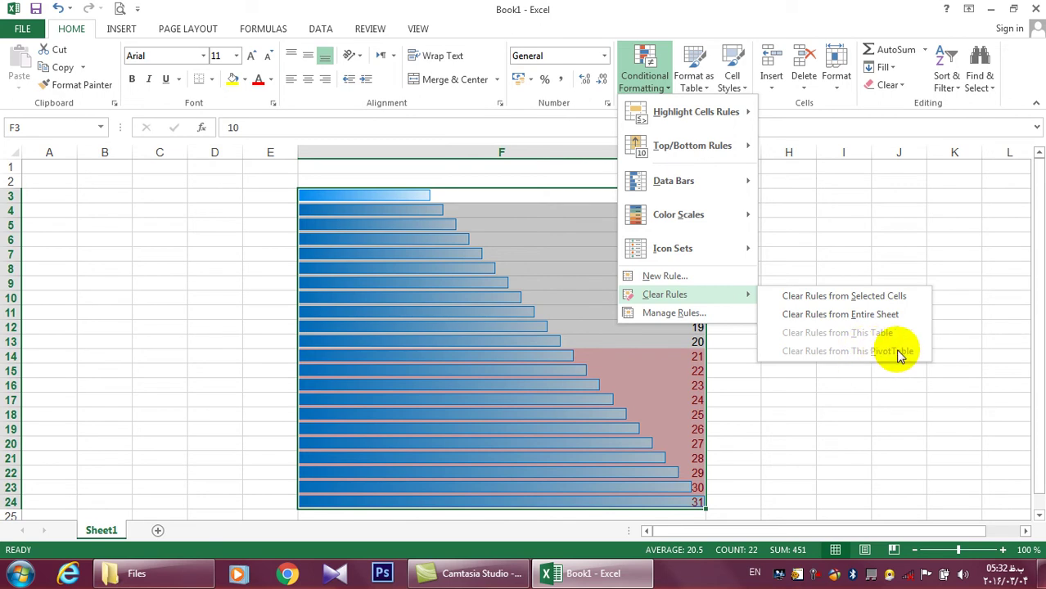
left_click(119, 29)
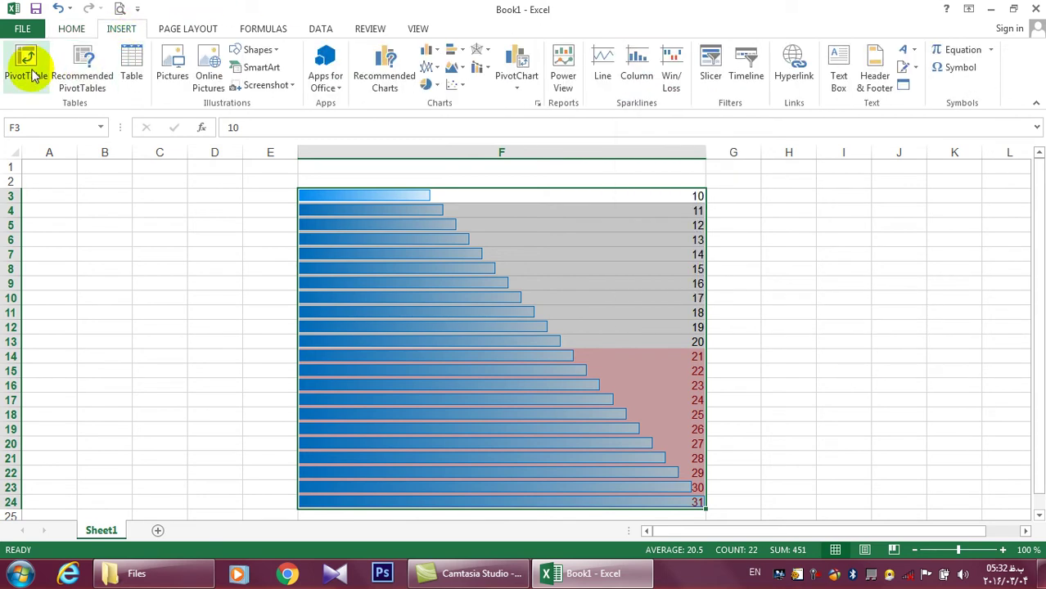
Reselect the column F values, ending with F3:F23
left_click(616, 250)
left_click_drag(459, 211, 483, 283)
left_click_drag(489, 196, 504, 362)
left_click_drag(153, 225, 270, 313)
left_click(451, 270)
left_click_drag(388, 196, 573, 486)
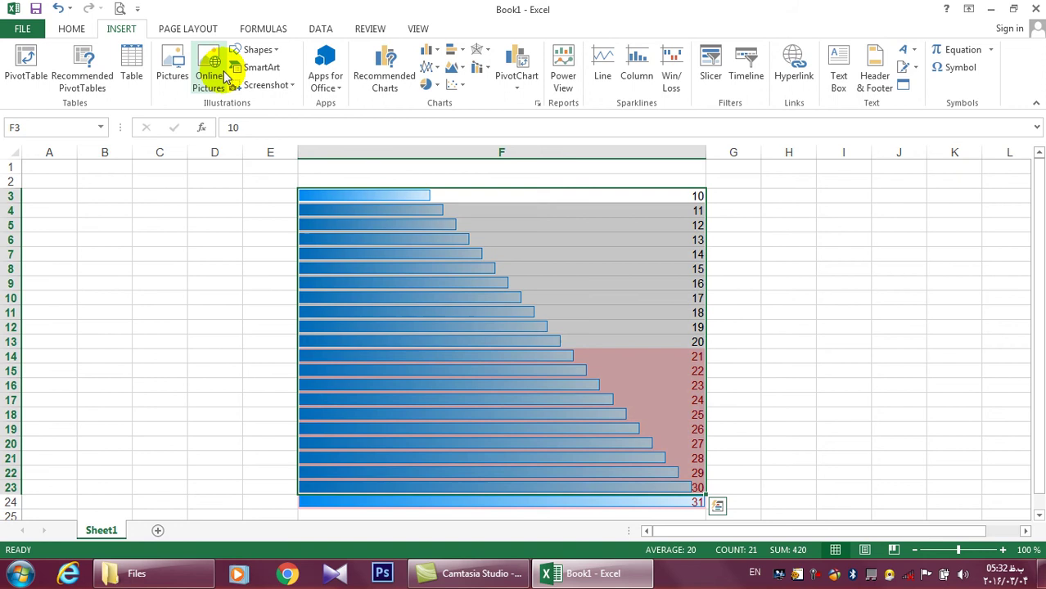
Return to Home and browse the Conditional Formatting menu and table style gallery
left_click(72, 28)
left_click(644, 76)
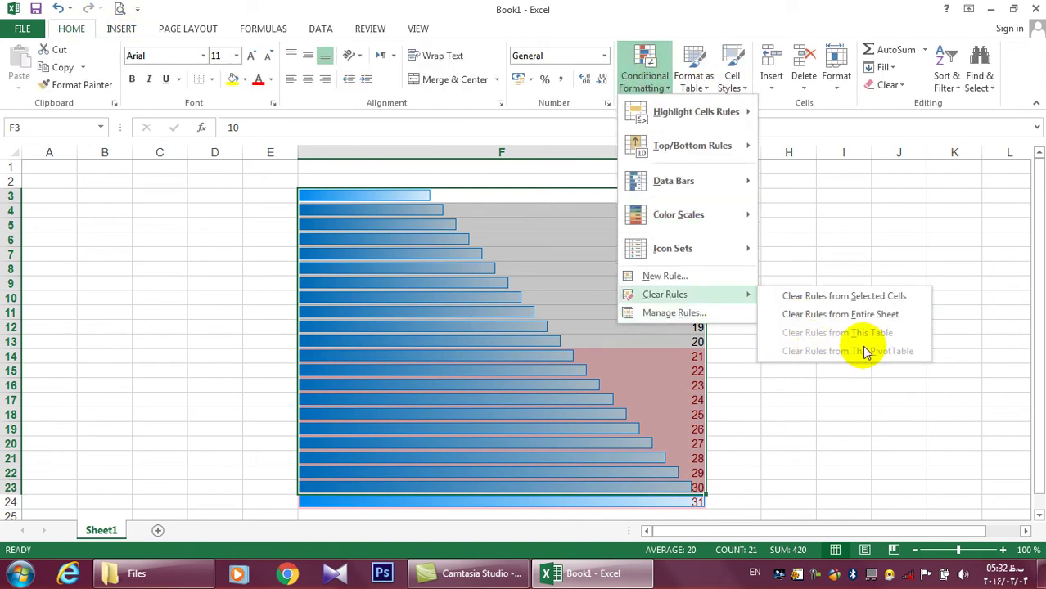
left_click(709, 82)
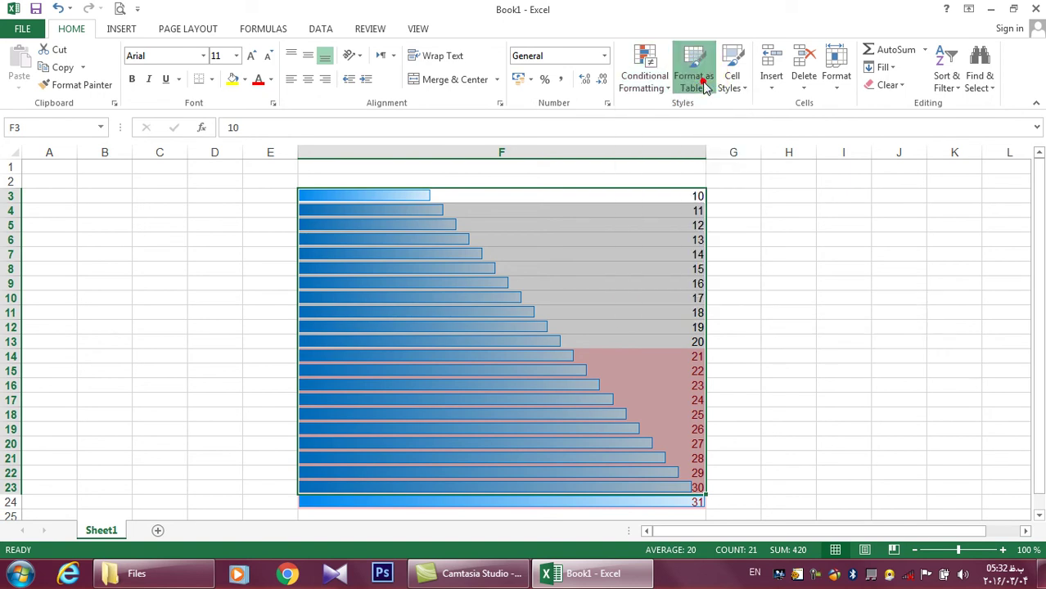
left_click(532, 222)
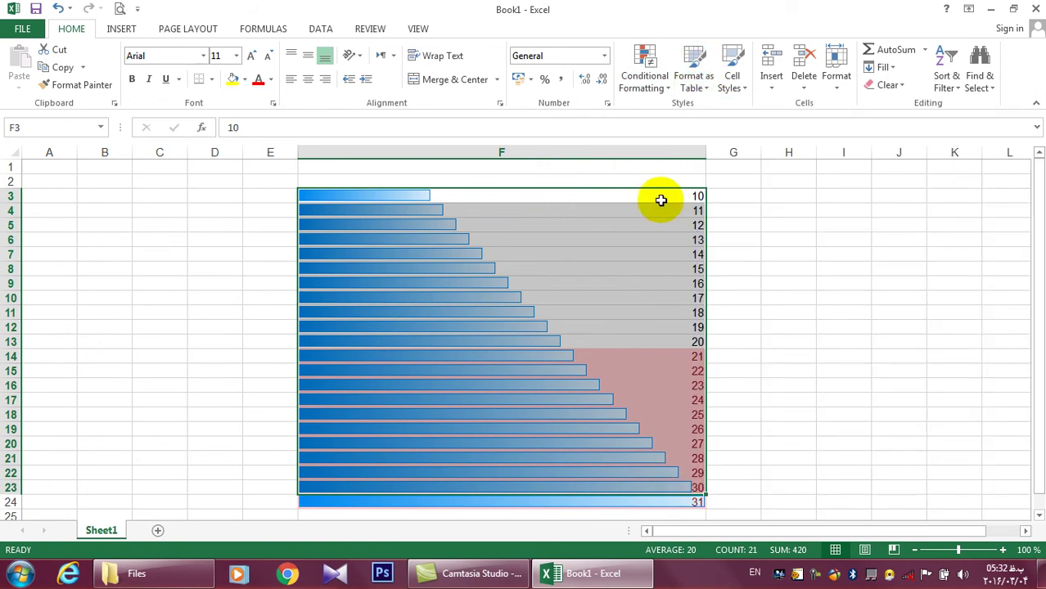
left_click(693, 81)
left_click(646, 82)
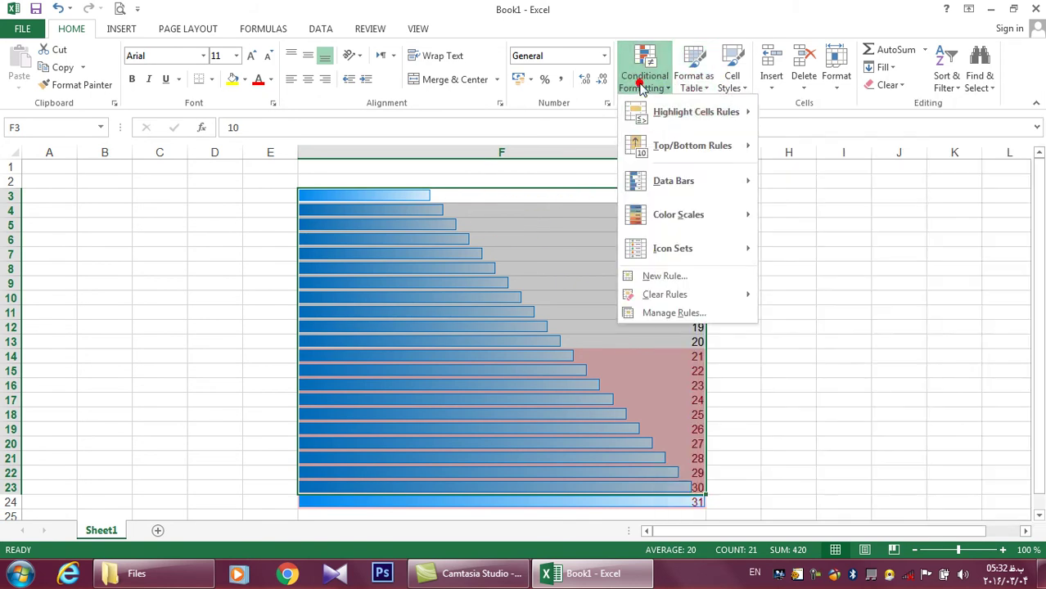
Clear rules from the entire sheet, then reselect the values from F3 downward
mouse_move(740, 295)
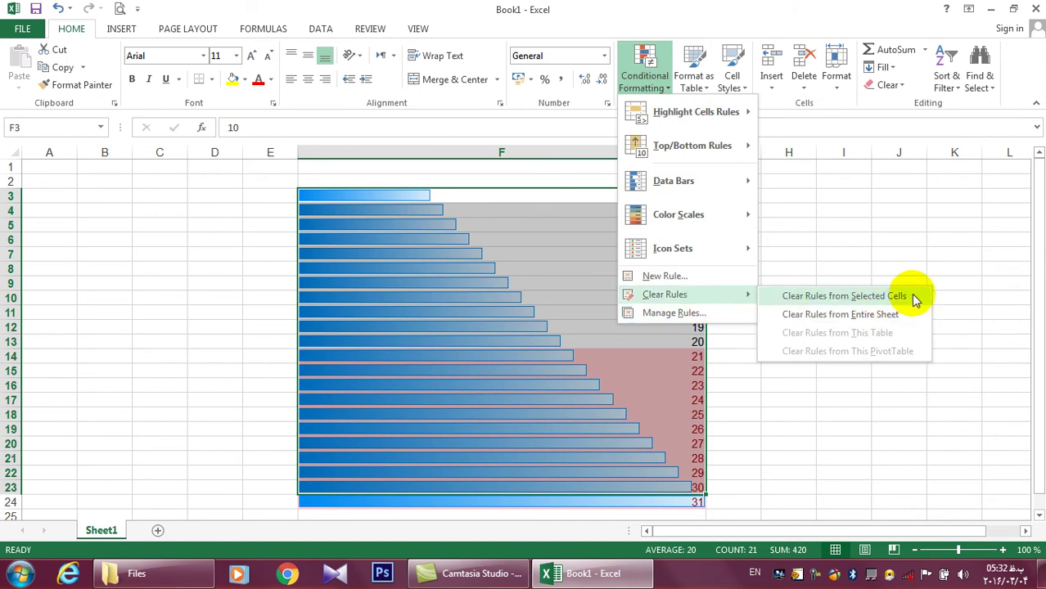
left_click(859, 314)
left_click(574, 311)
left_click_drag(622, 189, 628, 489)
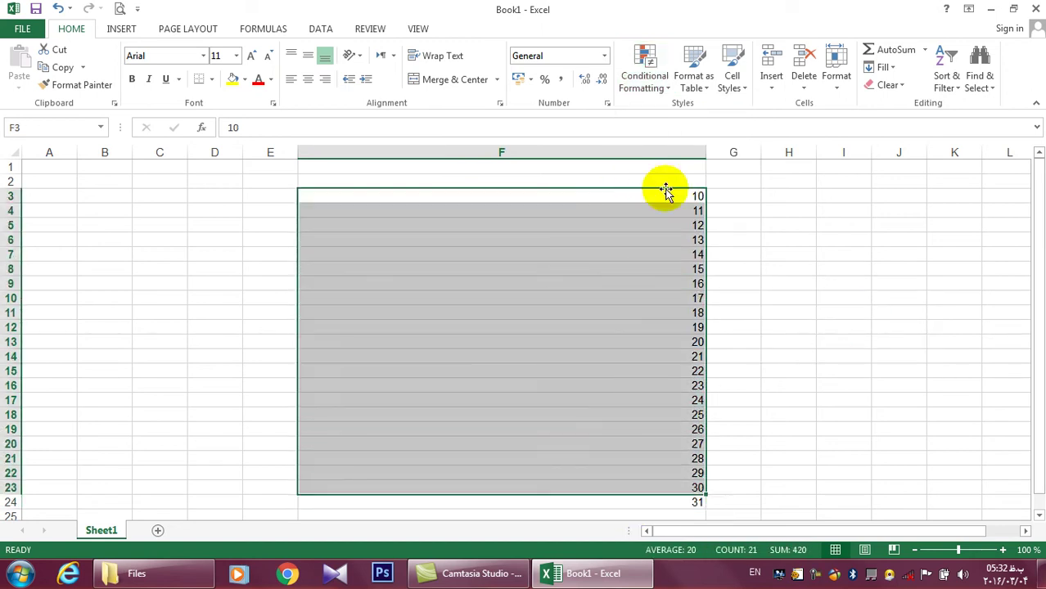
left_click(630, 82)
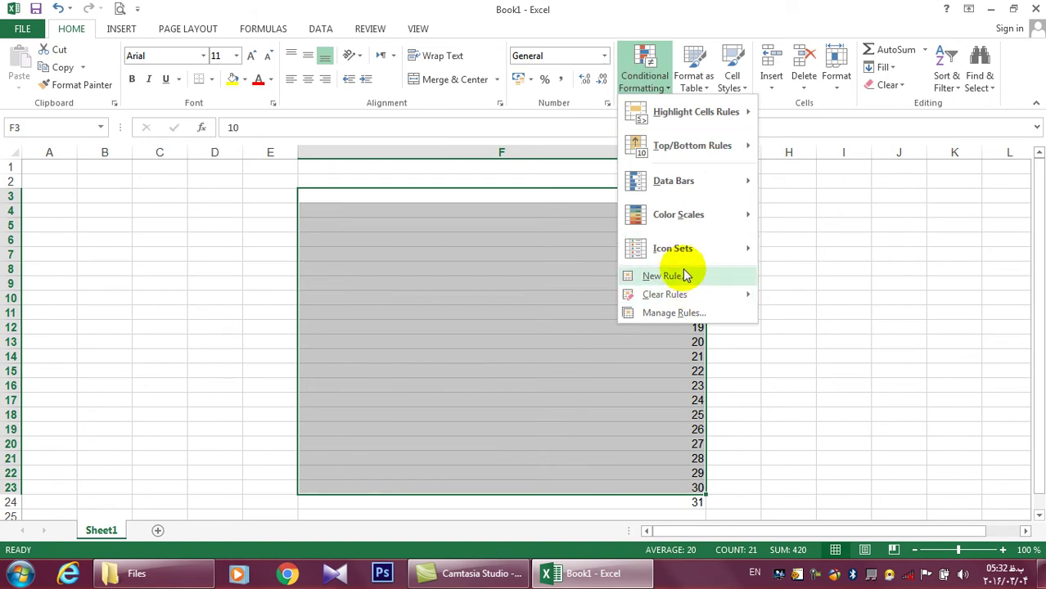
mouse_move(679, 188)
left_click(627, 385)
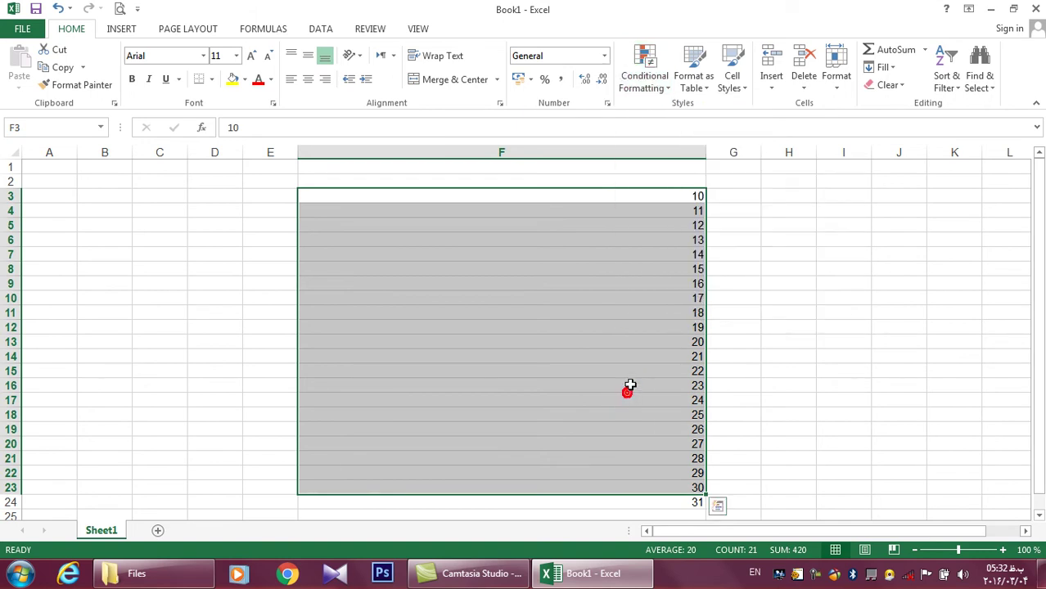
left_click_drag(687, 496, 685, 459)
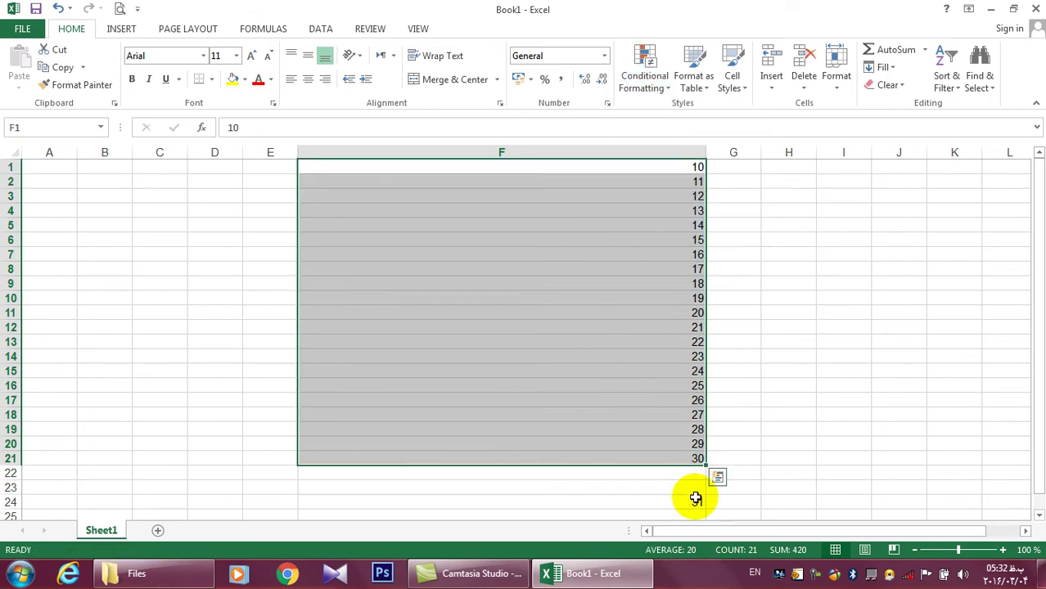
left_click_drag(695, 499, 603, 200)
left_click(634, 82)
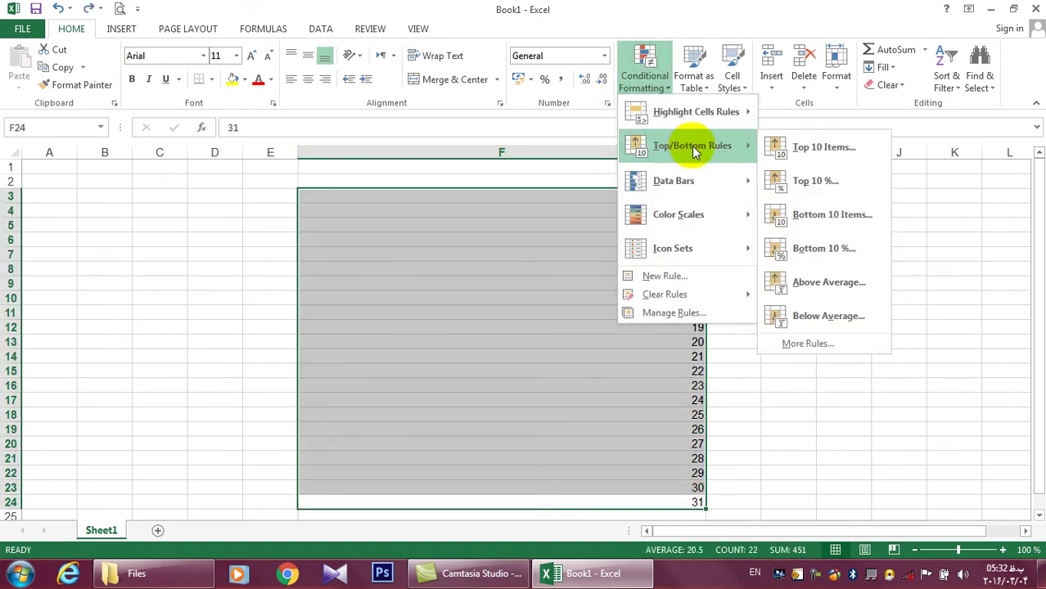
mouse_move(698, 187)
left_click(803, 227)
left_click(657, 88)
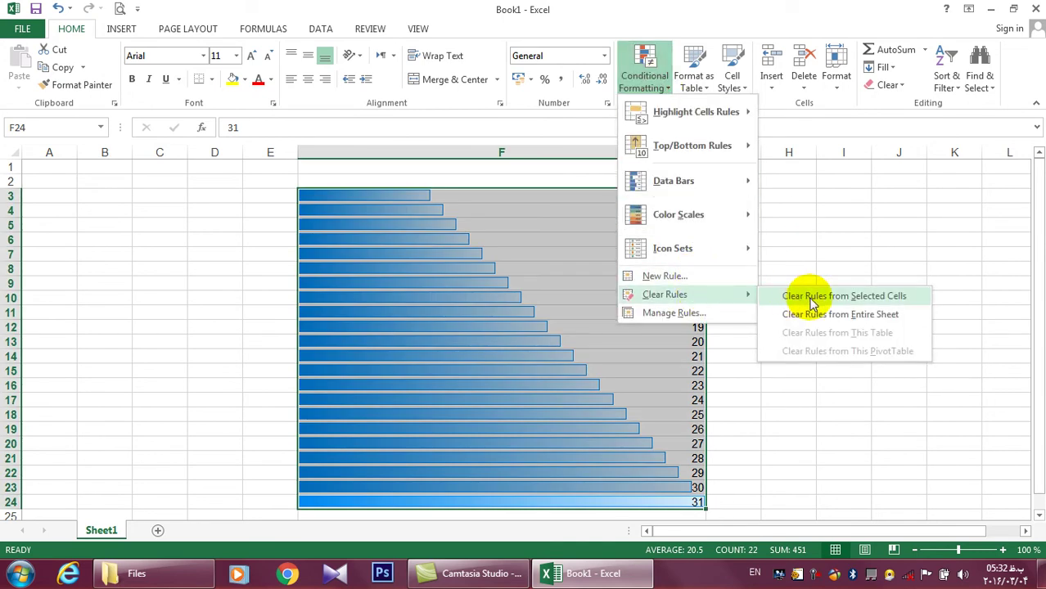
left_click(806, 296)
left_click(647, 81)
left_click(727, 314)
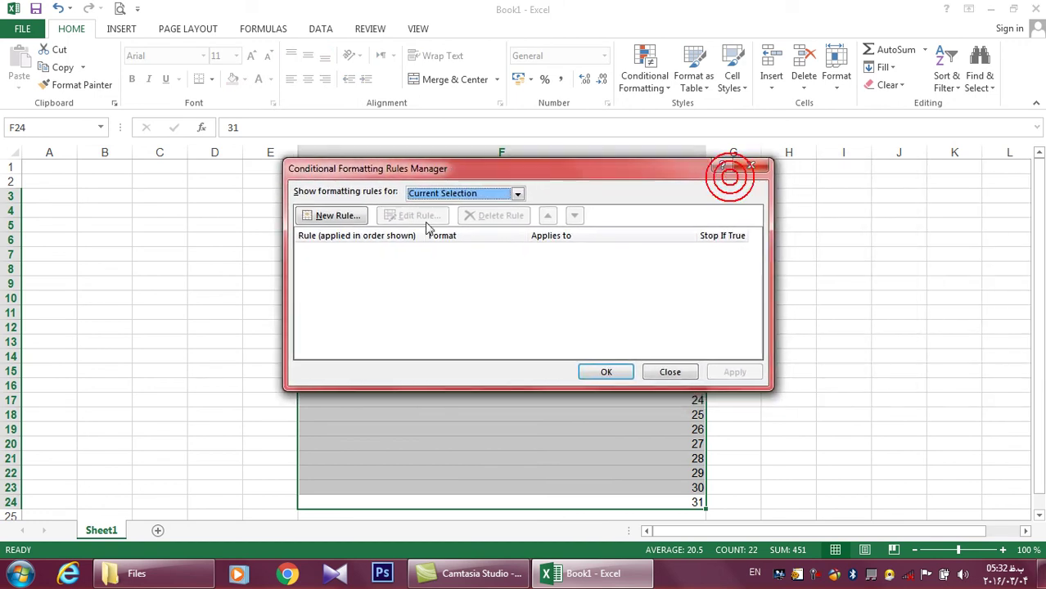
left_click(337, 216)
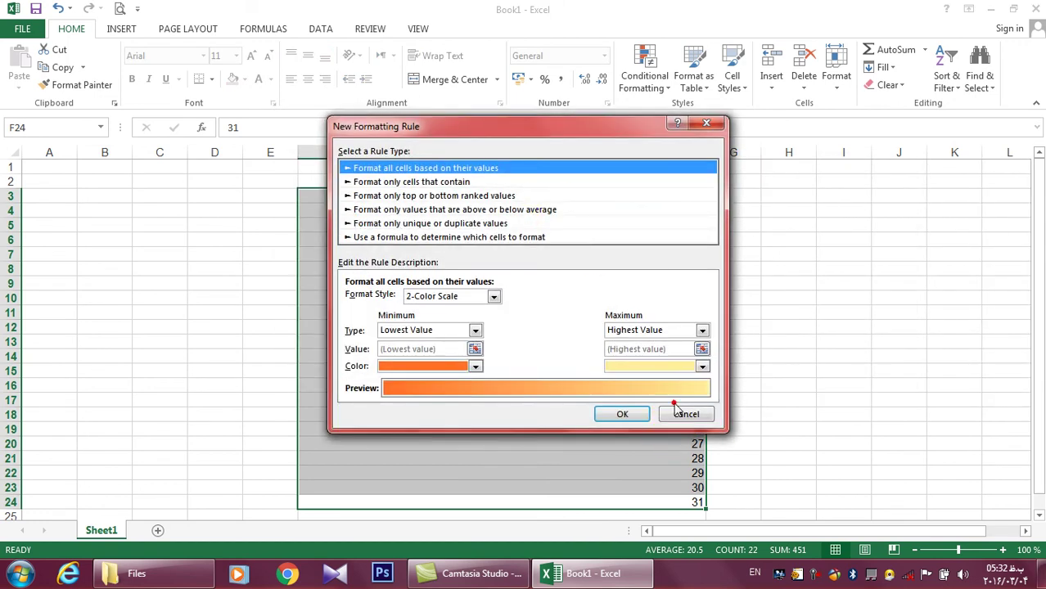
left_click(684, 414)
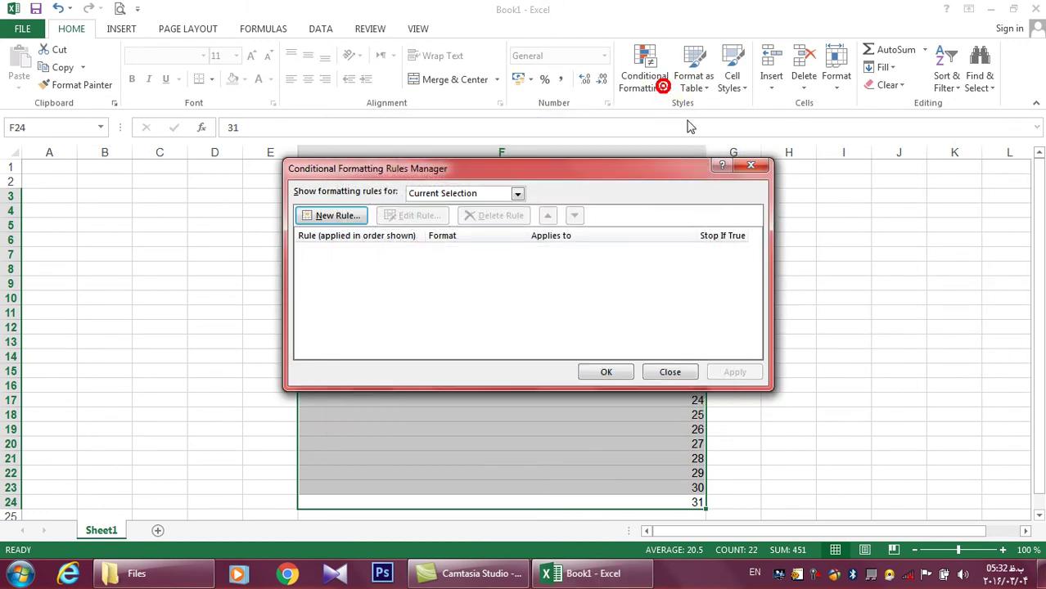
left_click(749, 166)
left_click(644, 74)
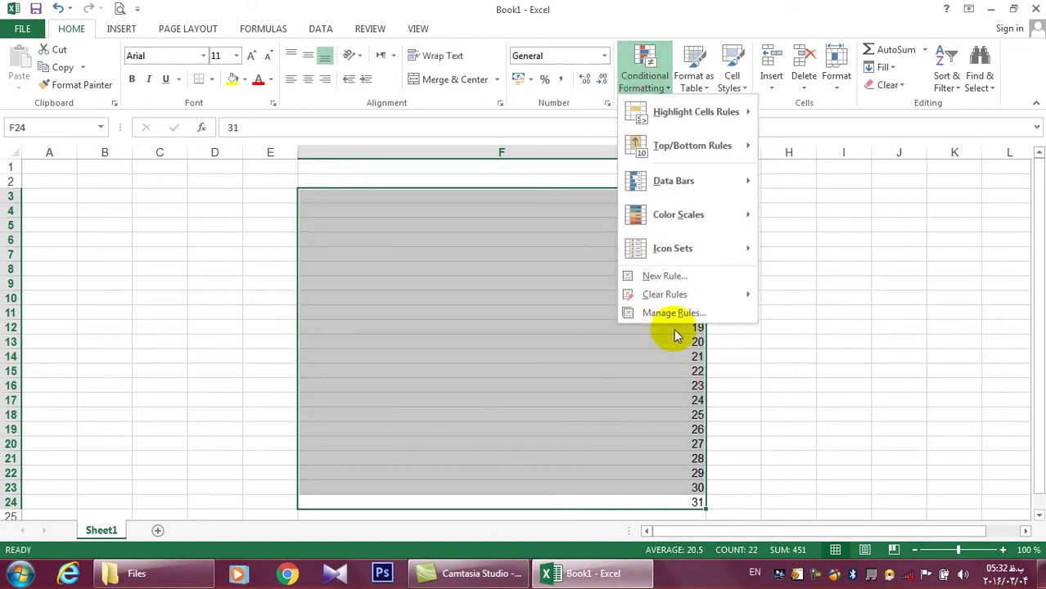
left_click(665, 277)
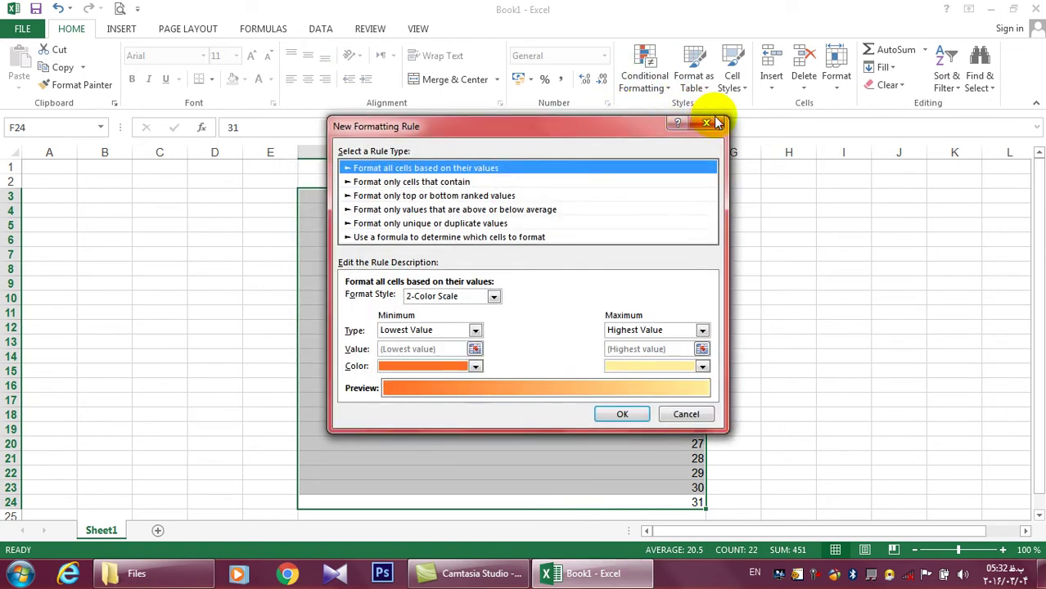
left_click(717, 123)
left_click(644, 82)
left_click(674, 312)
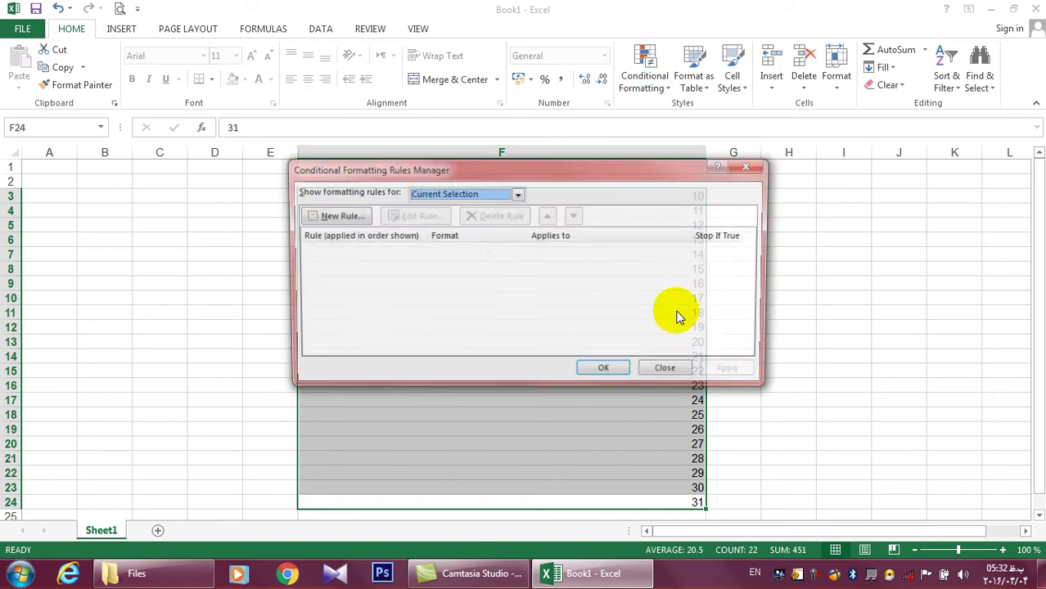
left_click(342, 220)
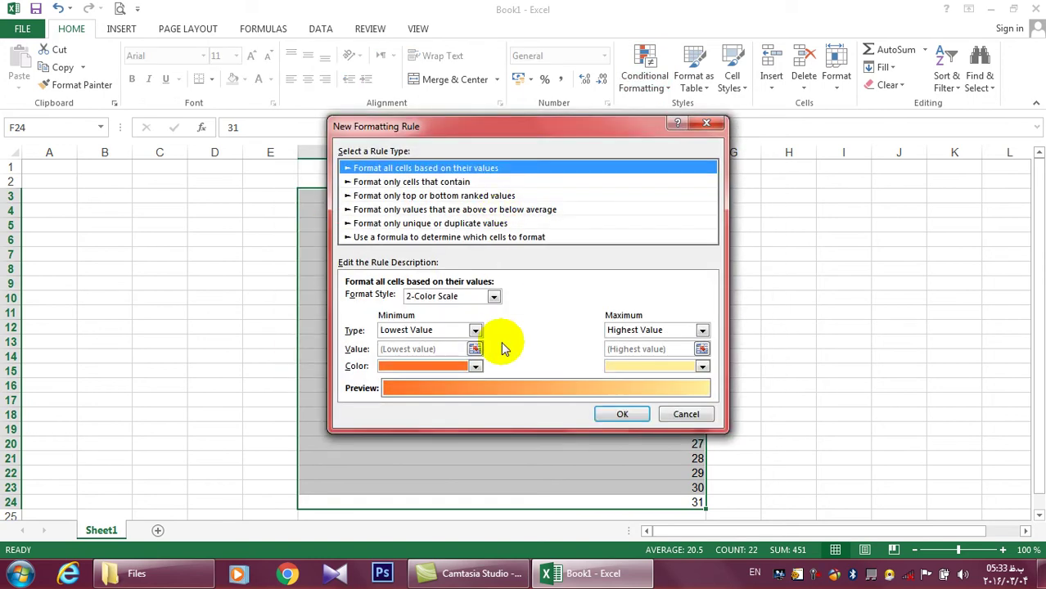
left_click(683, 414)
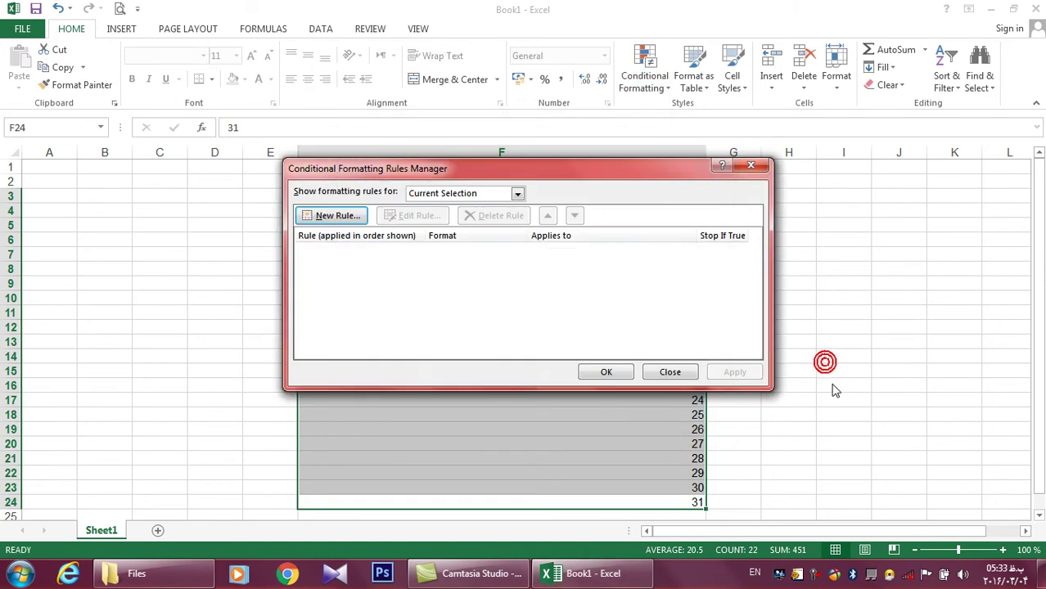
left_click(669, 372)
left_click(723, 370)
left_click(644, 74)
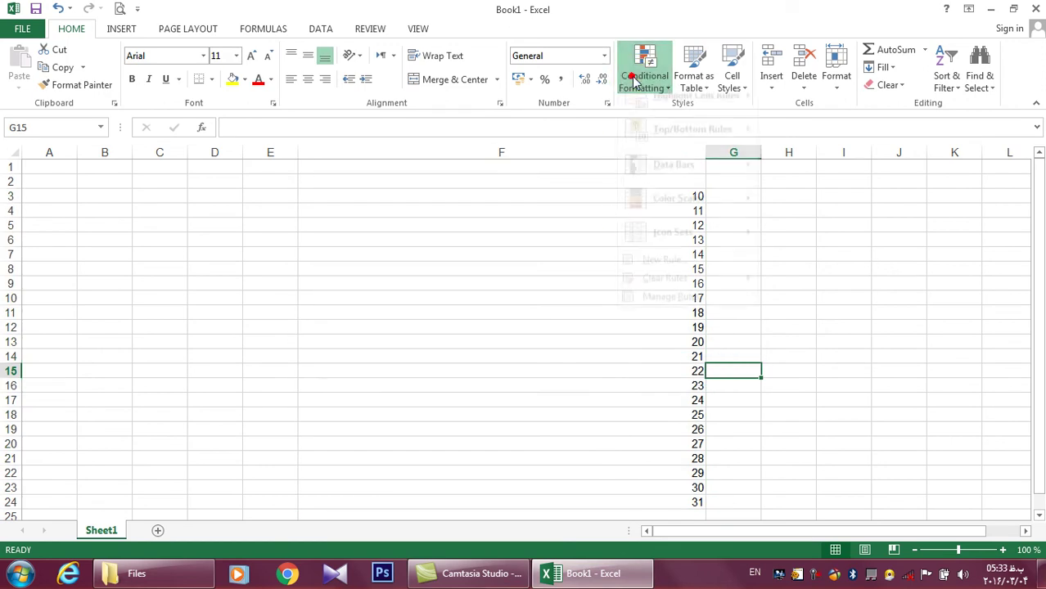
Insert a new blank worksheet, Sheet2, with Shift+F11
left_click(901, 266)
left_click(556, 283)
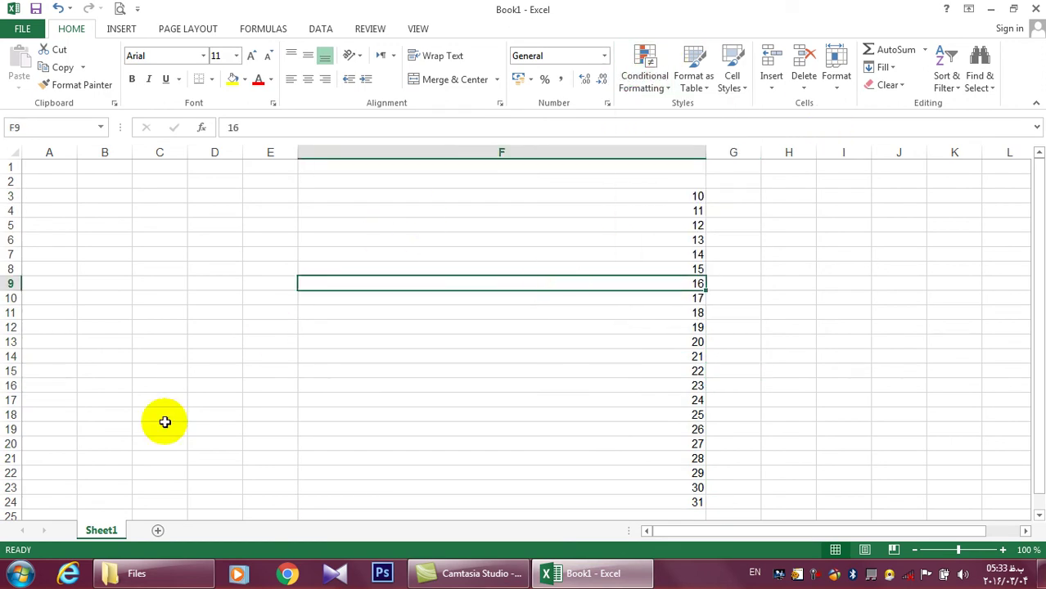
key("shift+F11")
Open and close the Format as Table gallery repeatedly without choosing a style
left_click(691, 82)
left_click(692, 85)
left_click(692, 87)
left_click(702, 89)
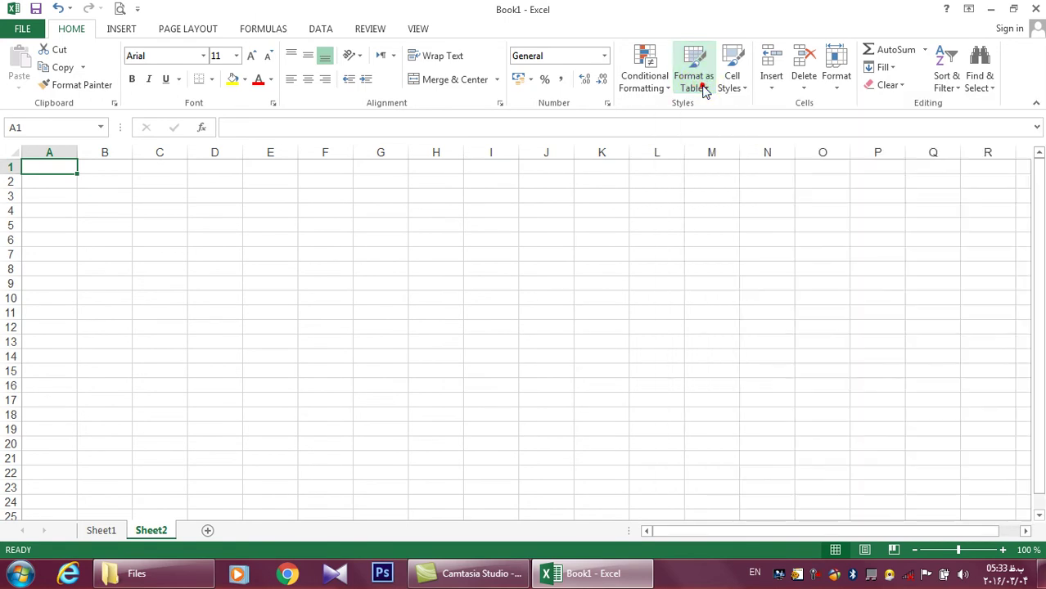
left_click(701, 89)
left_click(701, 89)
left_click(699, 89)
left_click(699, 90)
Type the headers Name, Post and Salary into D4:F4
left_click(420, 243)
left_click(235, 212)
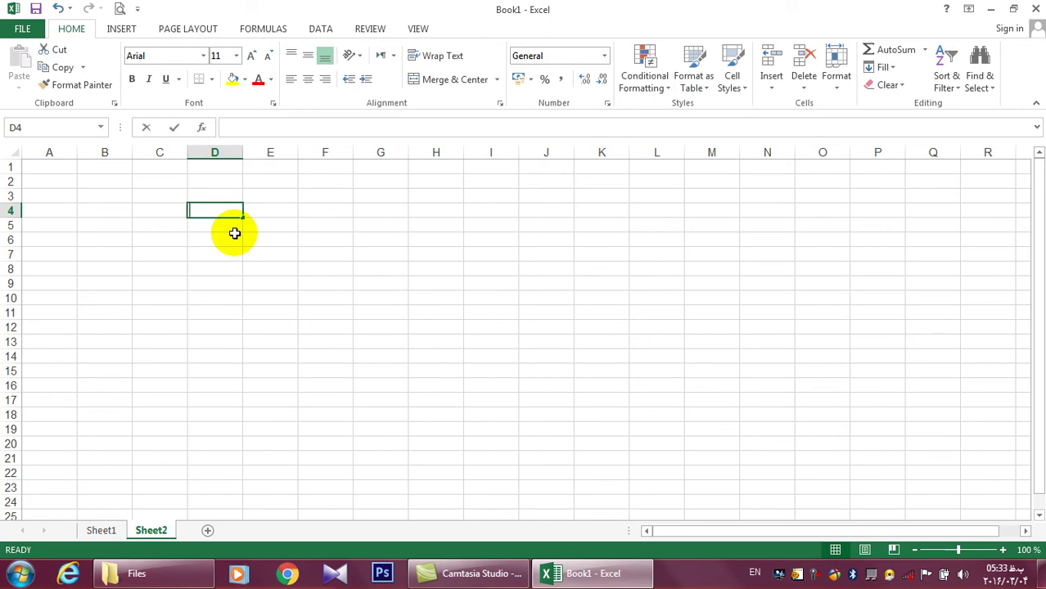
type("Name")
left_click(237, 232)
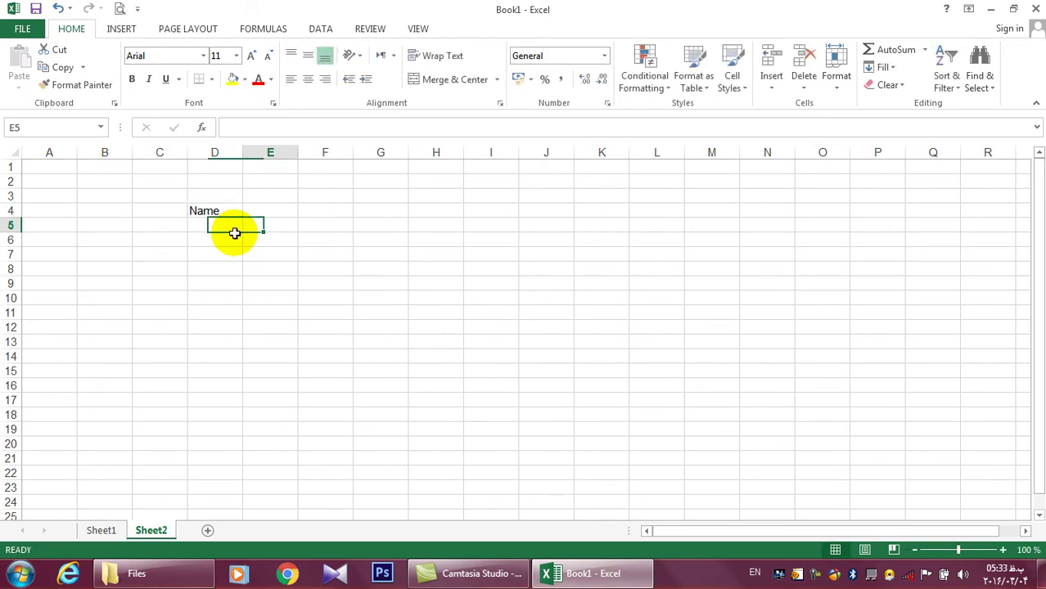
type("Post")
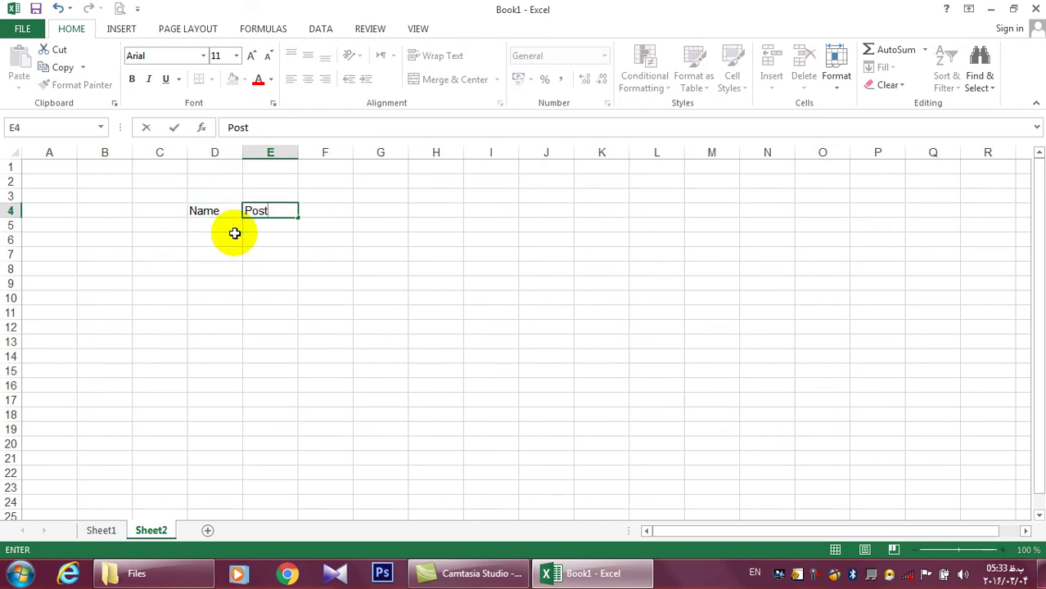
key("Tab")
type("Sala")
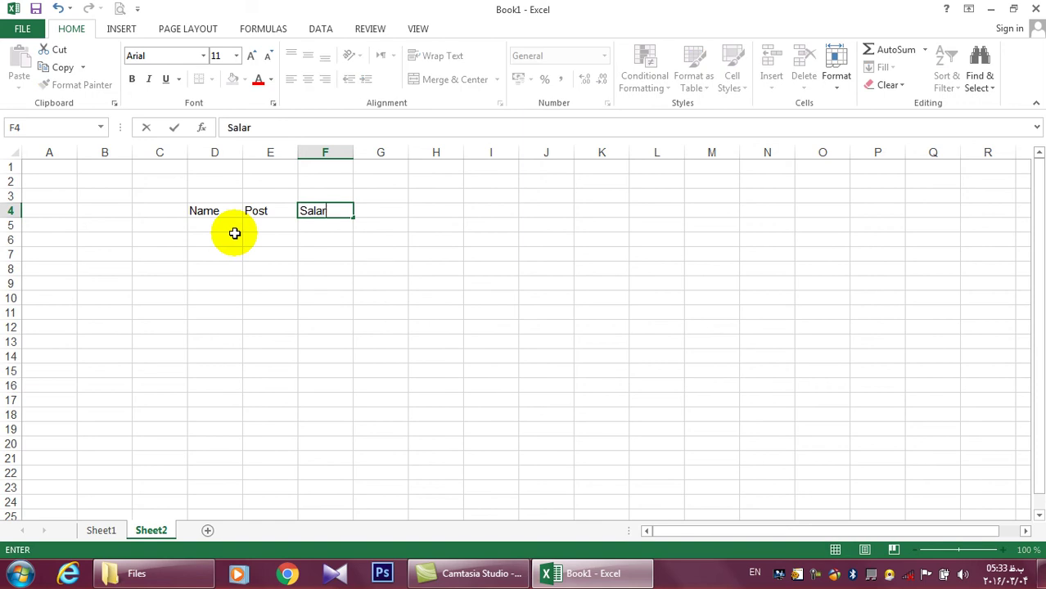
key("Down")
key("Left")
key("Left")
key("Left")
key("Right")
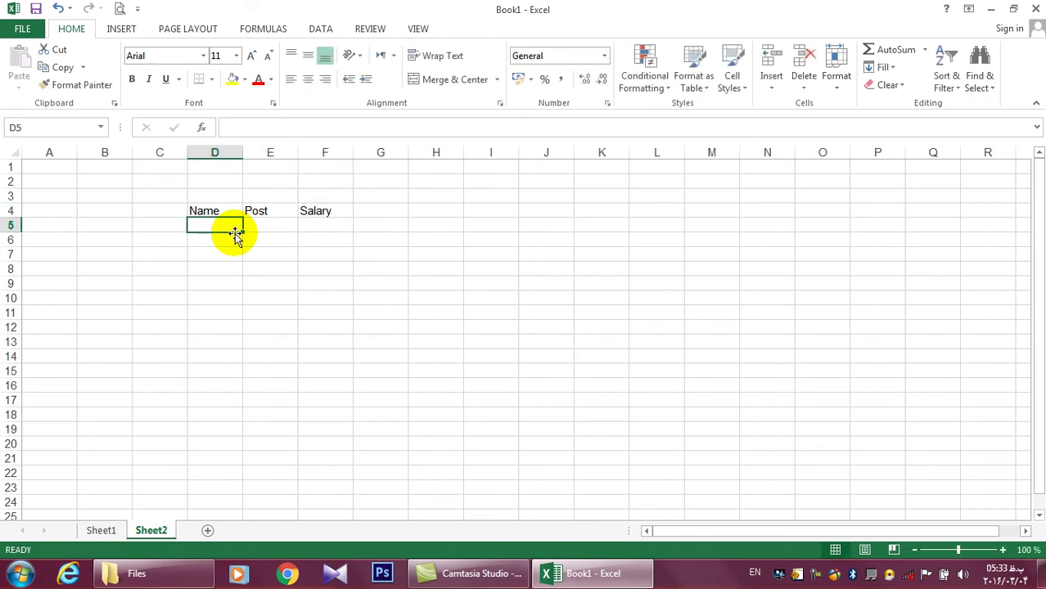
Enter the employee names down column D starting at D5
type("Ab")
type("Hanif")
key("Return")
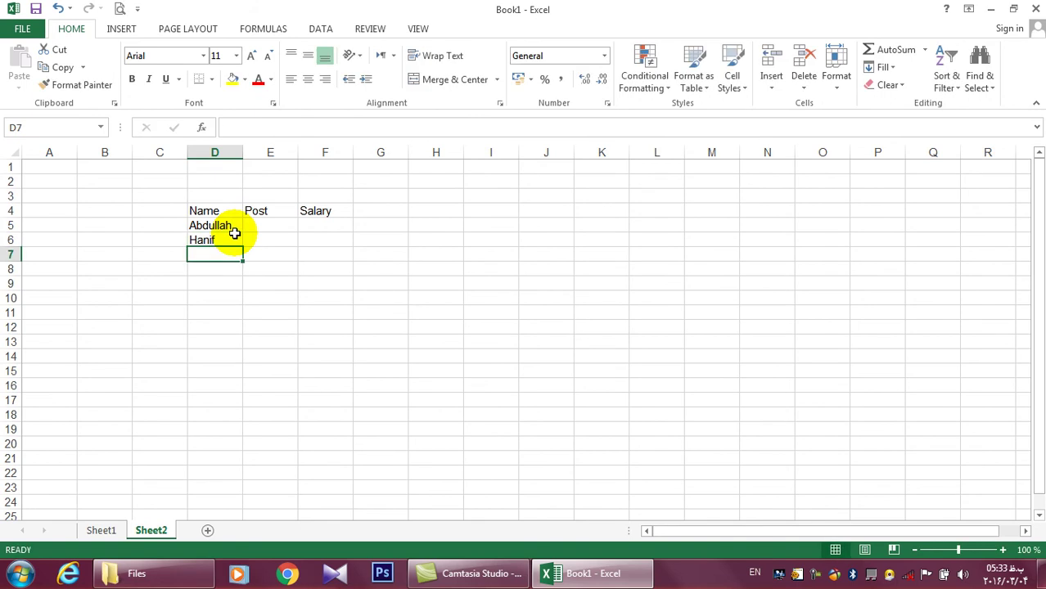
type("Y")
key("BackSpace")
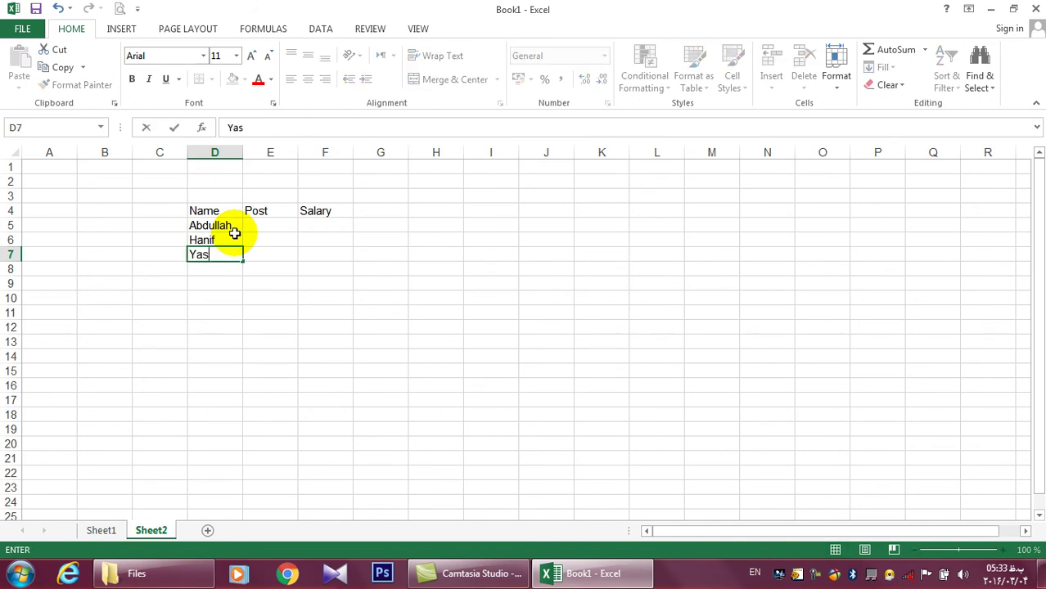
type("Hanif")
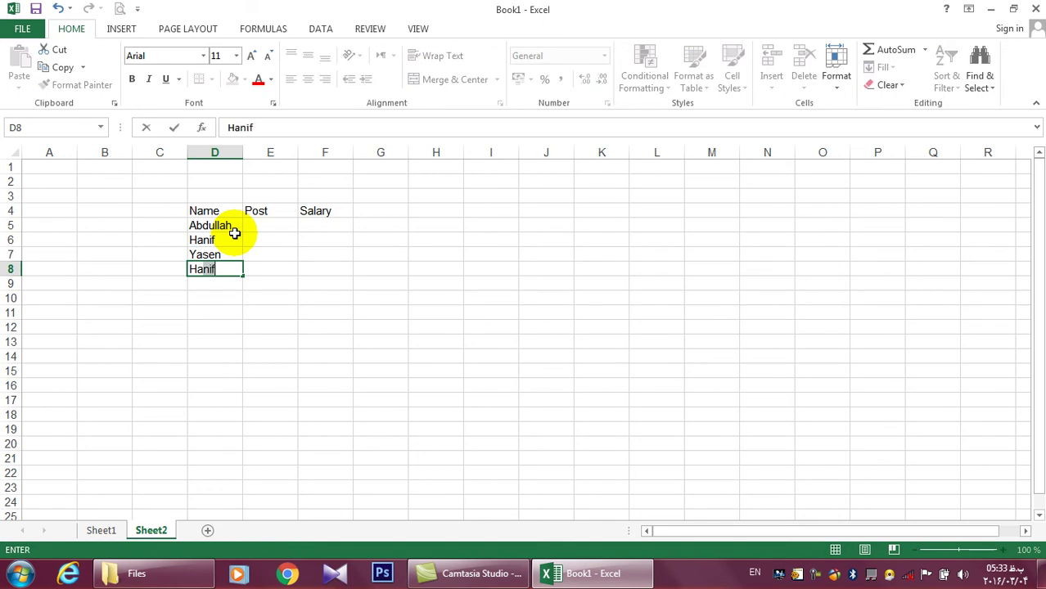
key("Return")
type("D")
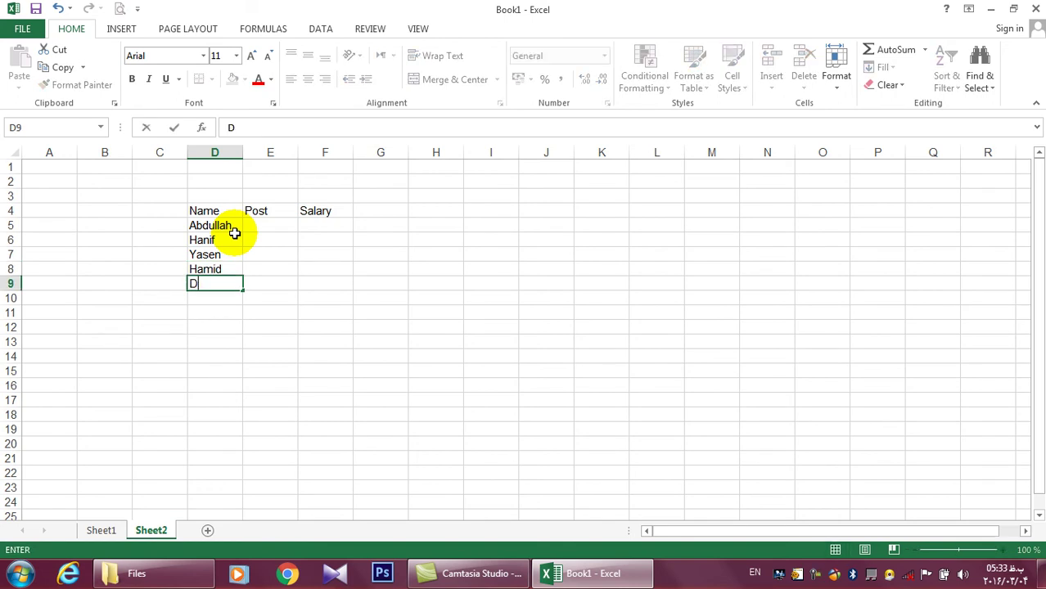
key("Return")
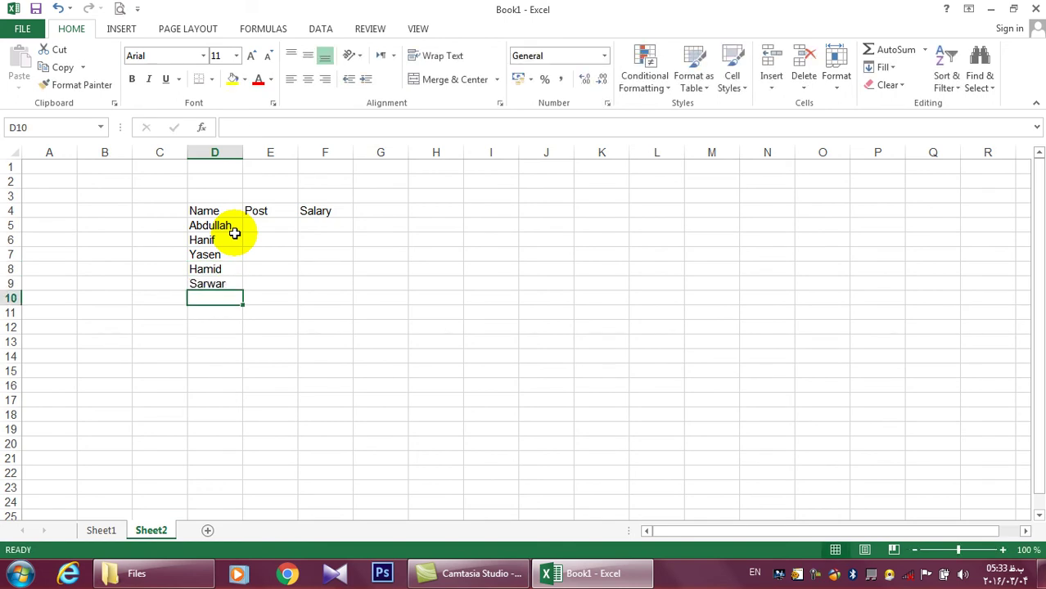
type("Shafiq")
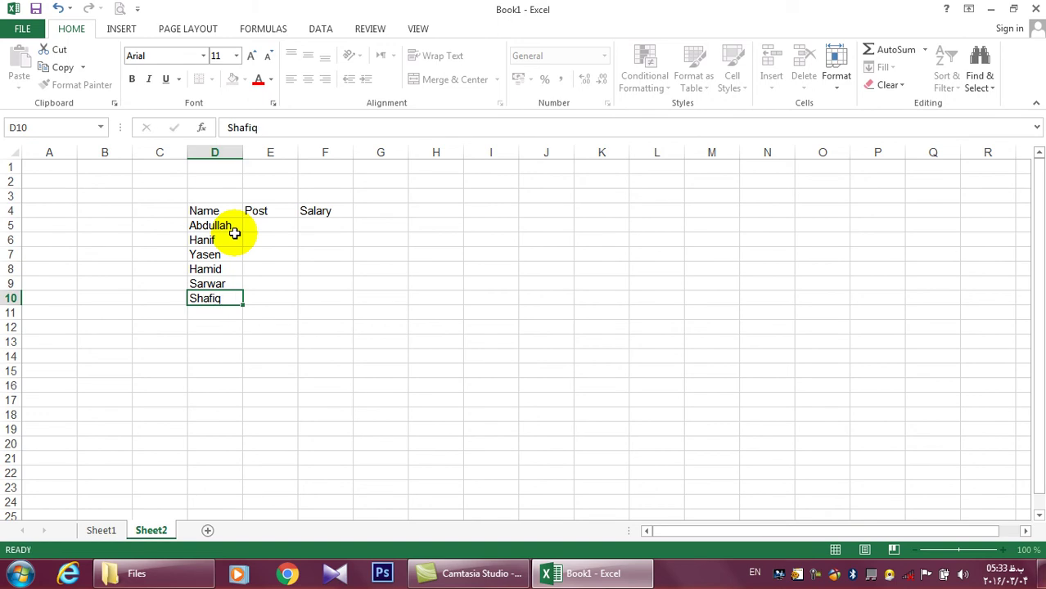
key("Return")
type("Samad")
key("Return")
type("S")
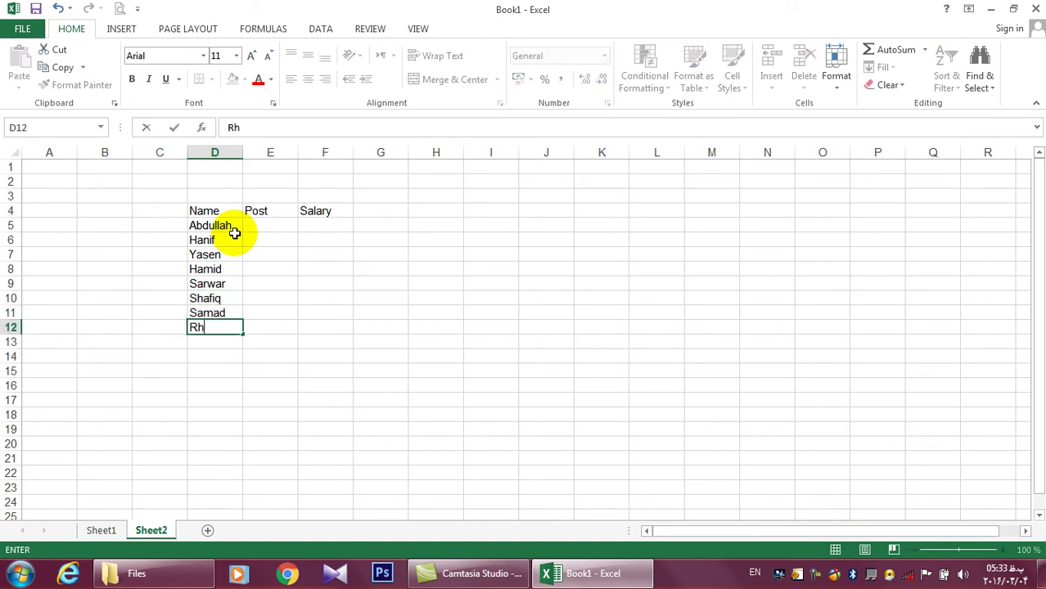
type("ahman")
key("Return")
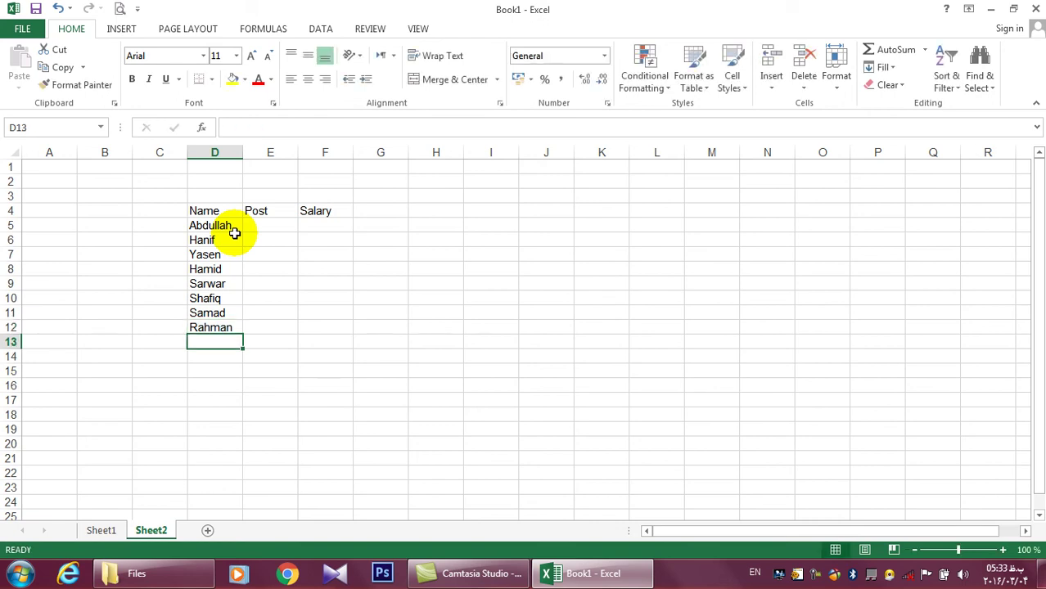
Fill the Post column from E5 with Doc, Eng and Sec values
left_click(268, 229)
type("Doc")
key("Return")
type("Eng")
type("Sec")
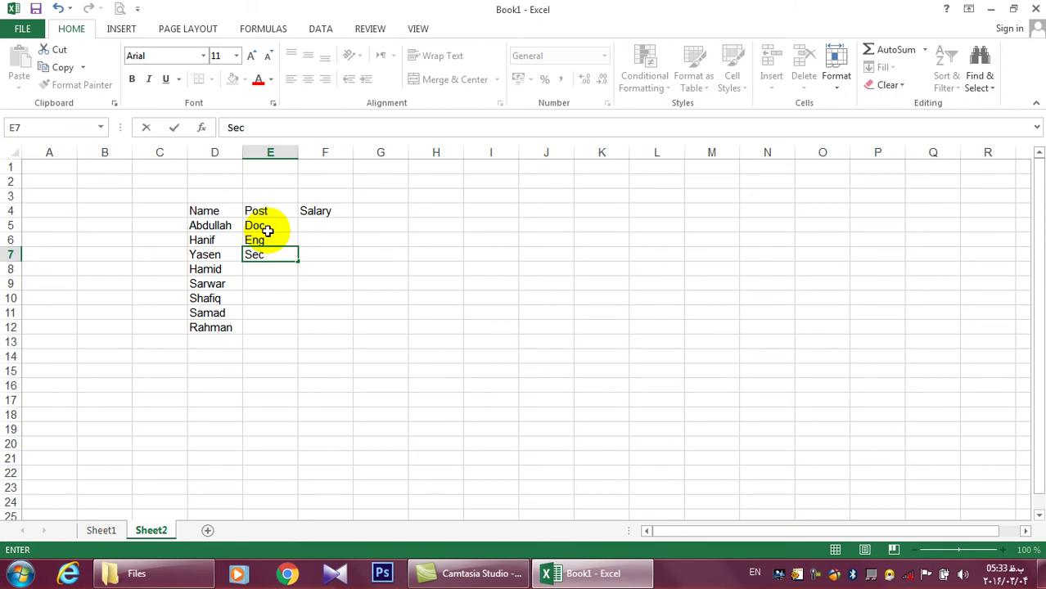
key("Return")
type("Sec")
key("Return")
type("Doc")
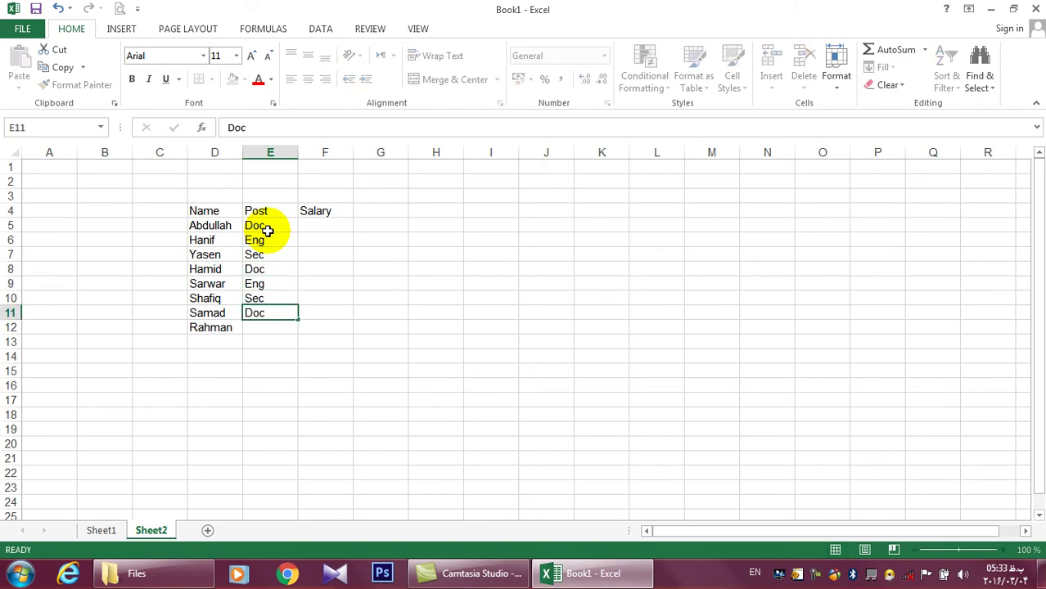
key("Return")
key("Return")
key("Up")
type("eng")
key("Return")
type("Sec")
Add the ninth employee name in D13
key("Left")
type("H")
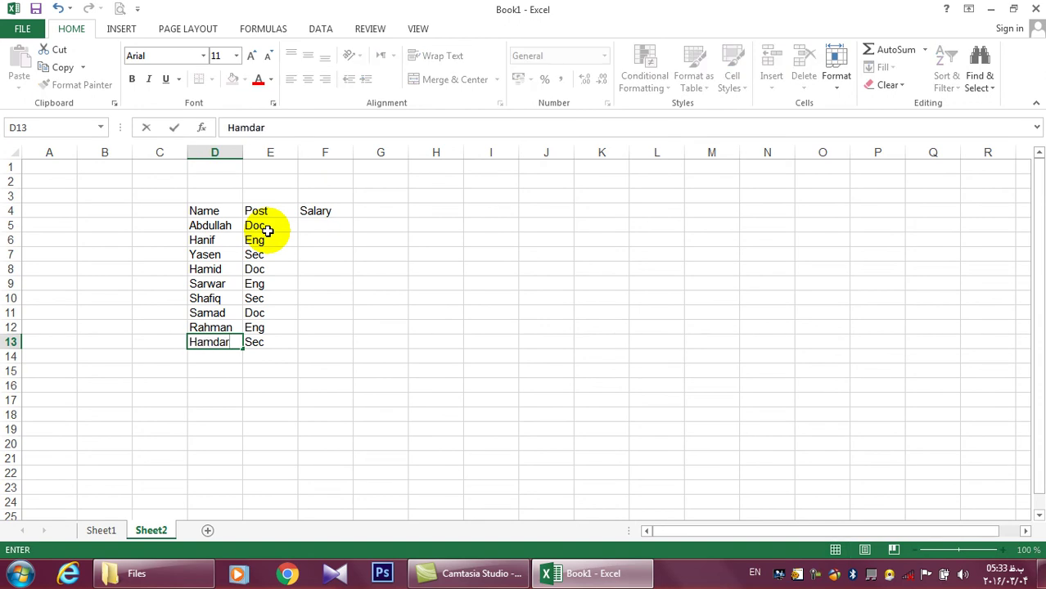
type("amdard")
key("Right")
key("Right")
key("Up")
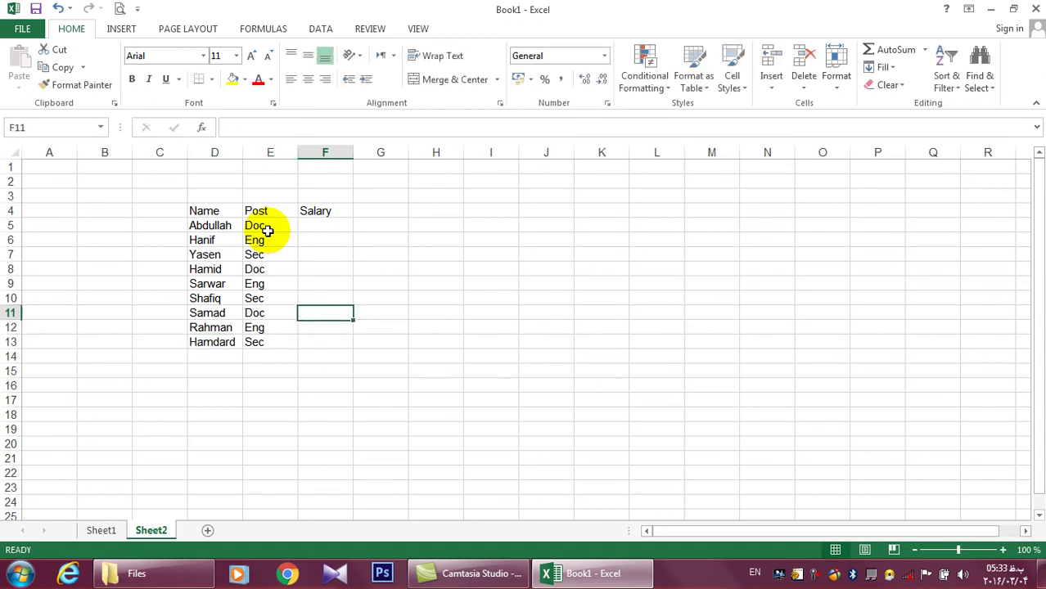
Enter 1000 in F5 and fill the salary series 1000 to 1008 down to F13
type("1000")
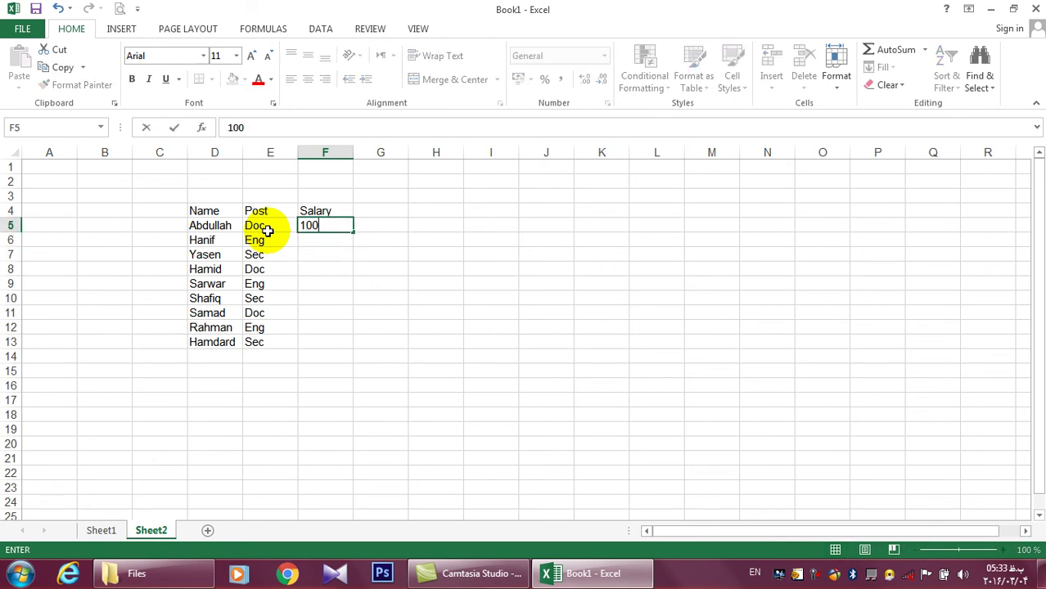
key("Return")
left_click(330, 233)
left_click_drag(353, 233, 353, 348)
Bold the header row and select the whole table D4:F13 for table styling
left_click_drag(203, 211, 319, 215)
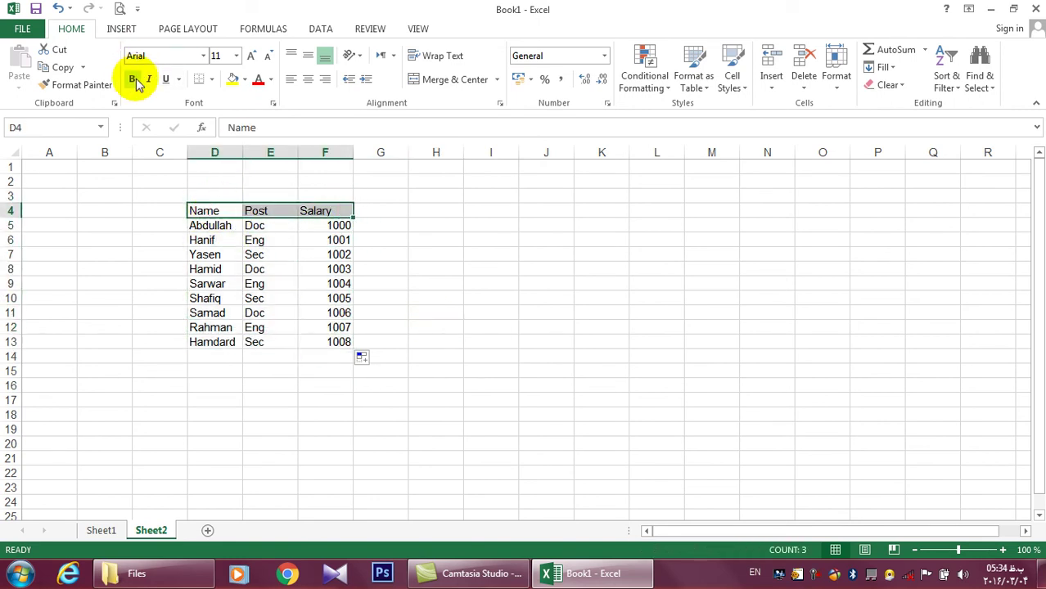
left_click(225, 230)
left_click(434, 250)
left_click_drag(205, 211, 335, 342)
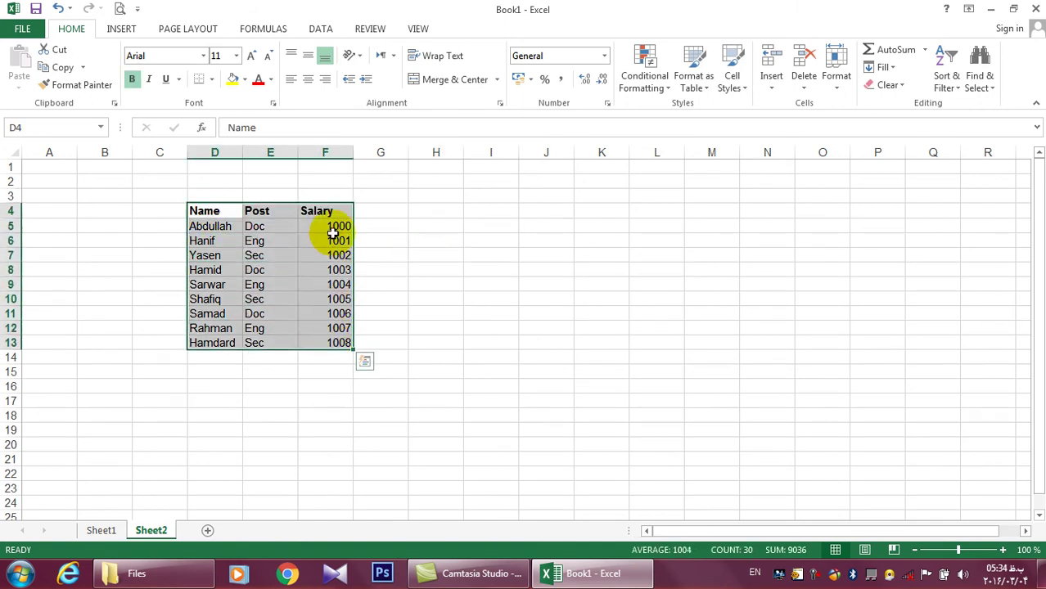
left_click(693, 87)
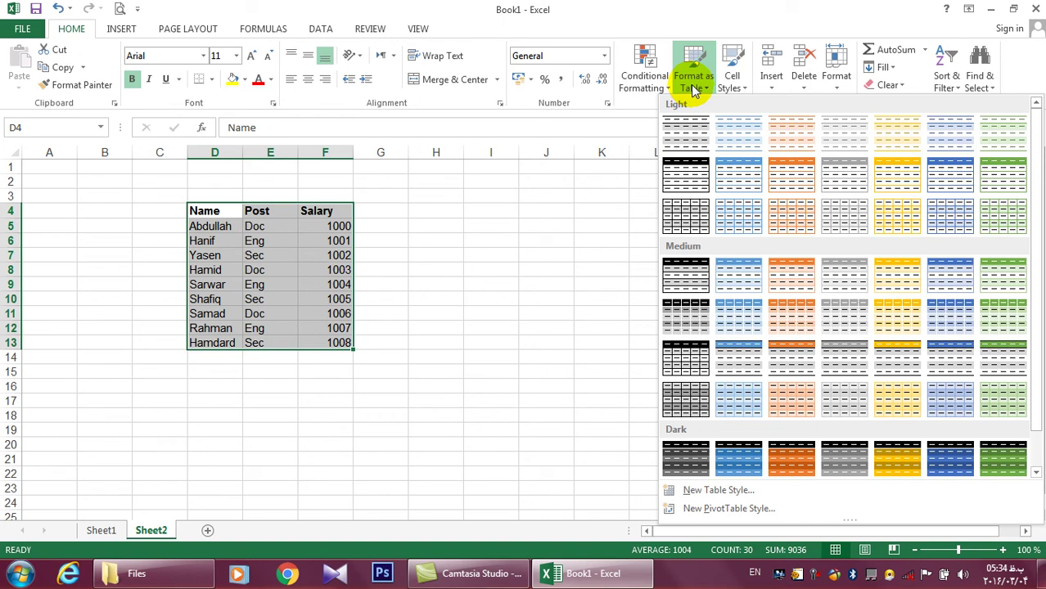
Apply a Medium table style to D4:F13 with 'My table has headers' kept on
scroll(1021, 245, "down", 1)
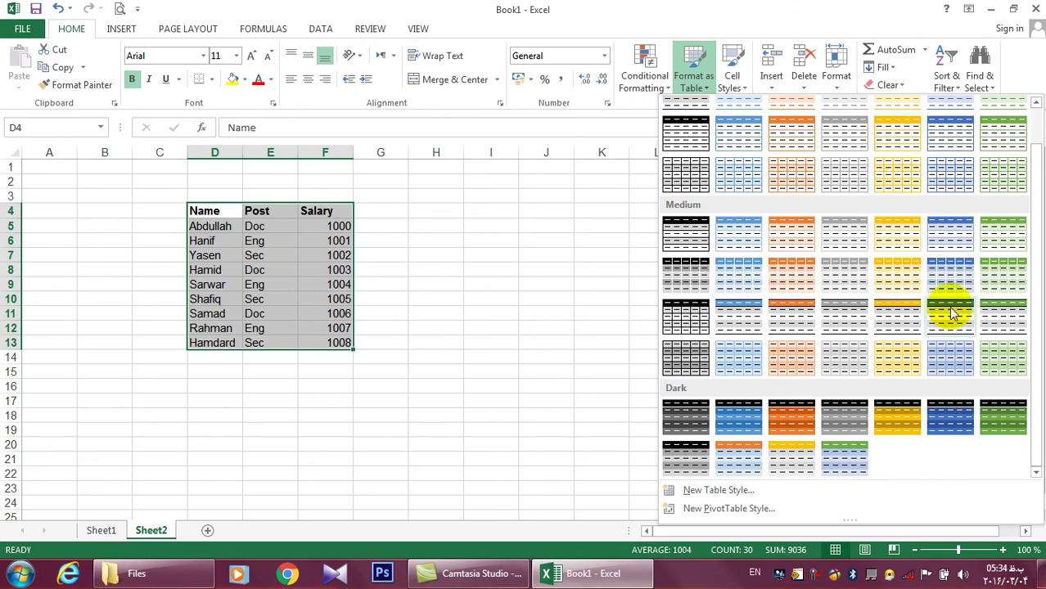
left_click(687, 331)
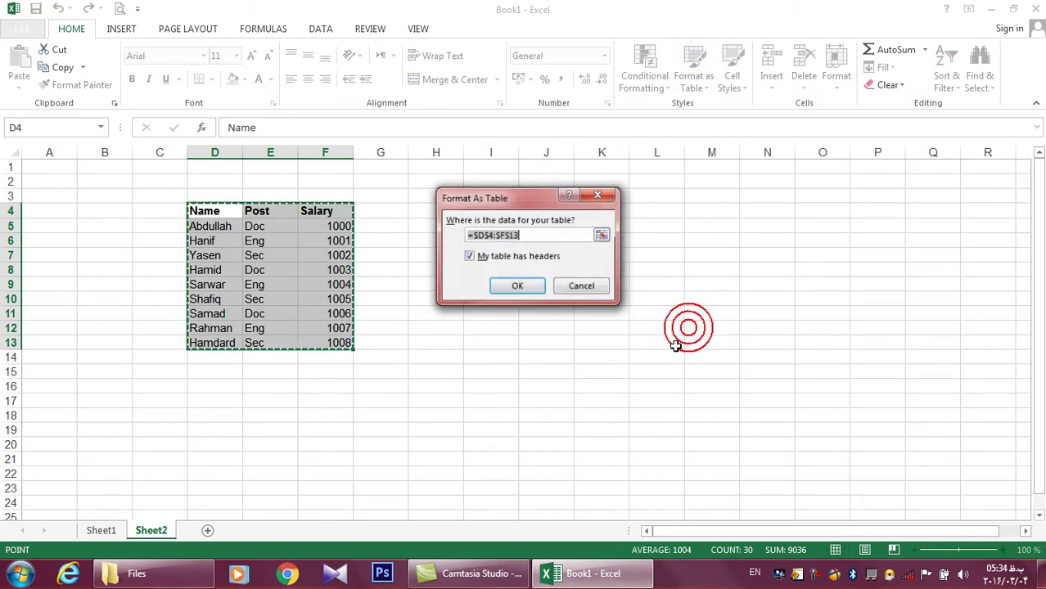
left_click(519, 283)
left_click(541, 285)
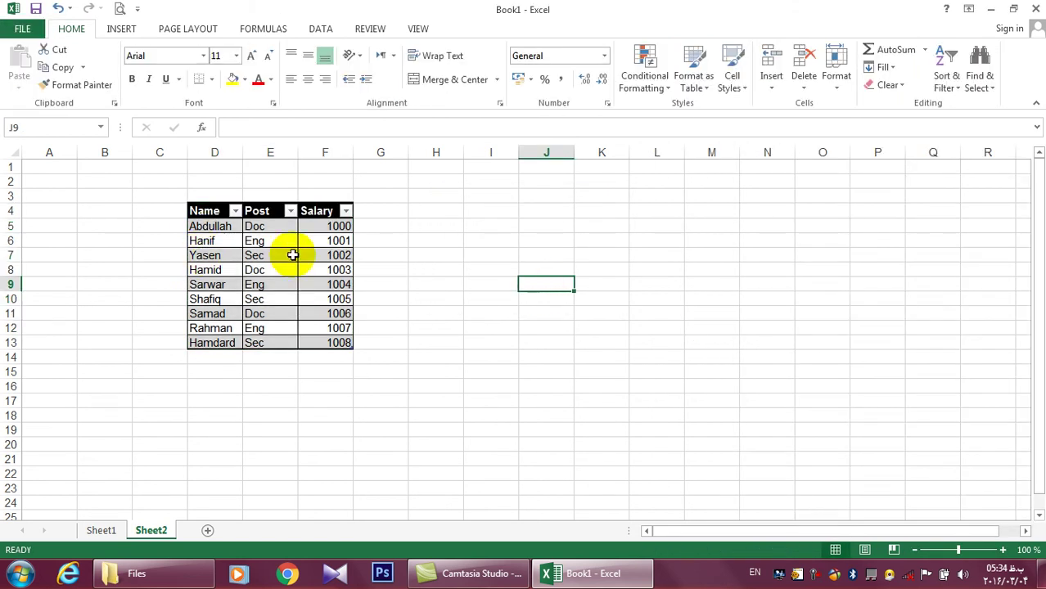
Select and reselect parts of the table, including the Name and Post columns
left_click(272, 256)
left_click(205, 211)
left_click_drag(262, 217, 333, 341)
left_click(421, 296)
left_click_drag(205, 212, 336, 359)
left_click(502, 327)
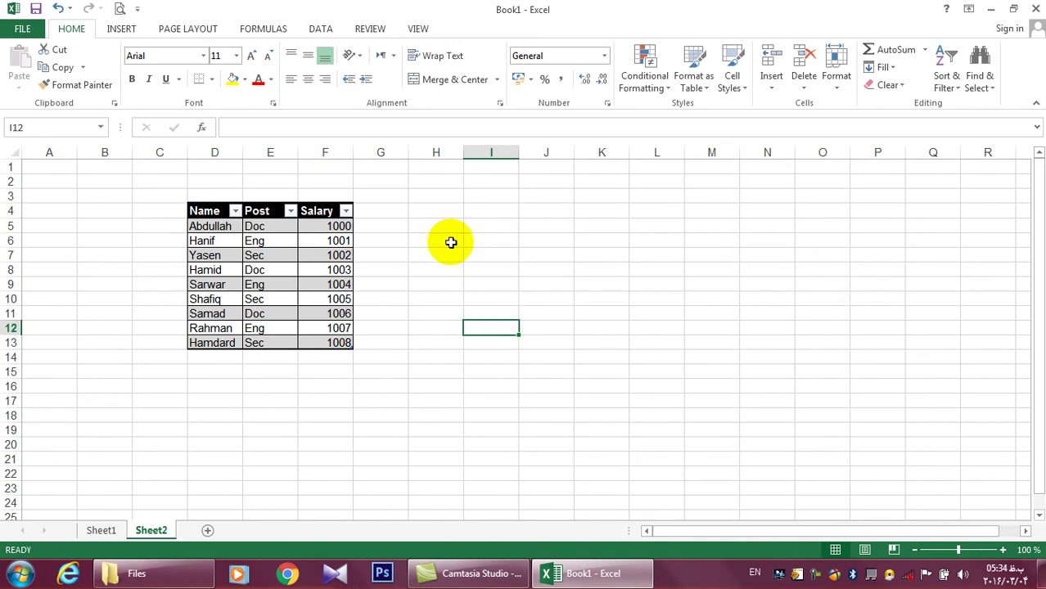
left_click_drag(264, 227, 260, 339)
left_click_drag(261, 229, 260, 344)
left_click(268, 234)
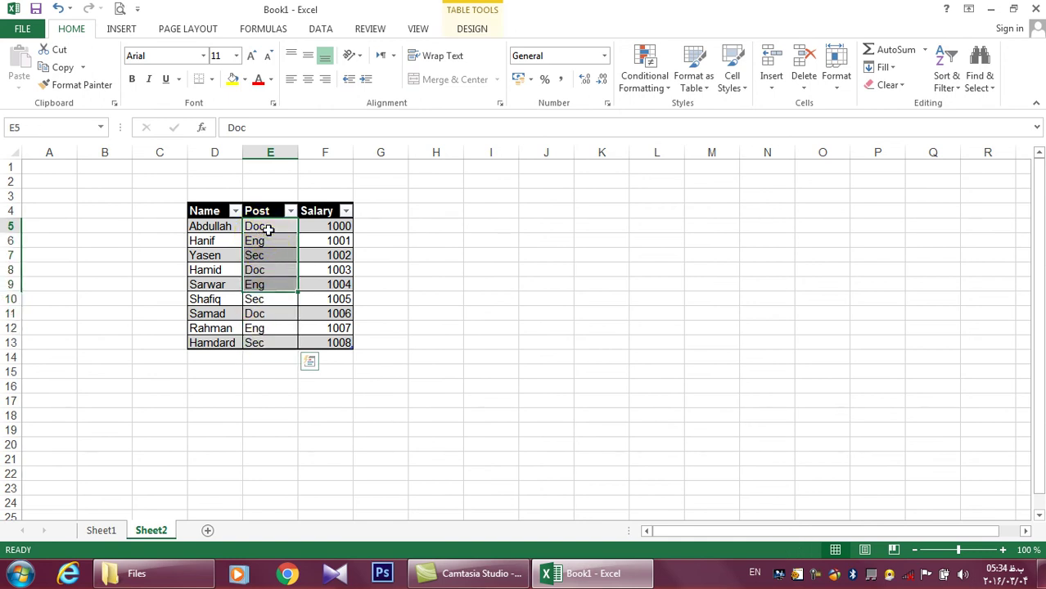
left_click(271, 317)
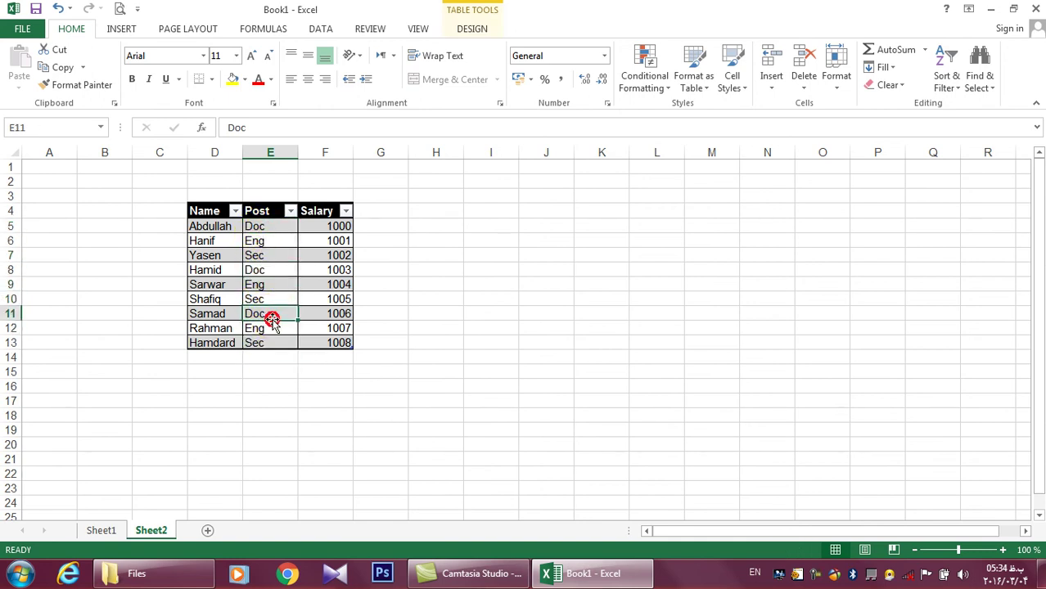
left_click_drag(254, 226, 262, 344)
left_click_drag(219, 230, 218, 343)
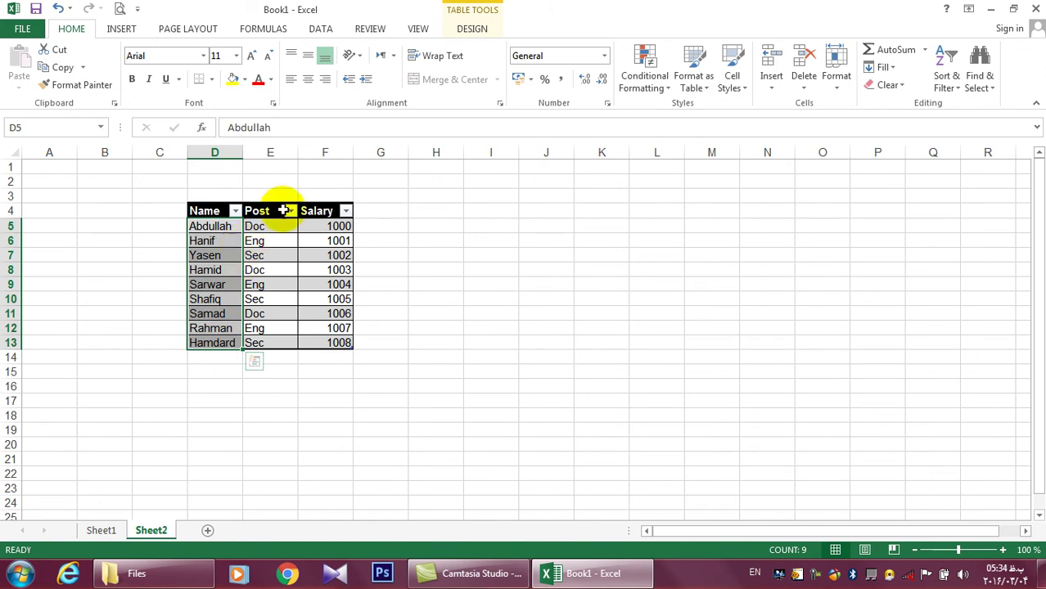
left_click(278, 242)
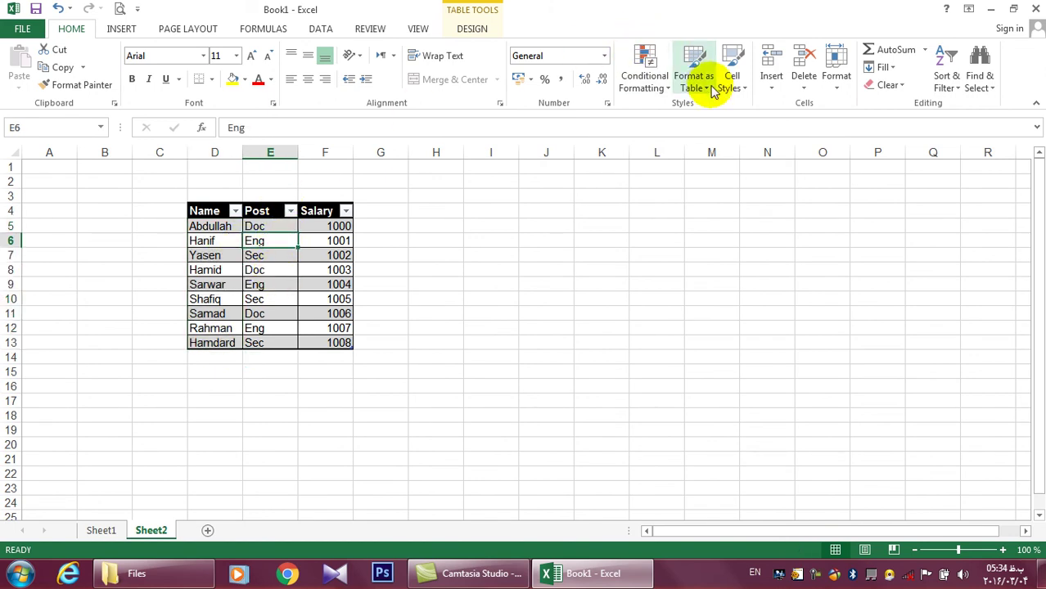
Restyle D4:F13 with the blue banded Medium table style and open the Post filter
left_click(709, 86)
left_click(509, 217)
left_click(206, 211)
left_click_drag(205, 211, 338, 299)
left_click(280, 238)
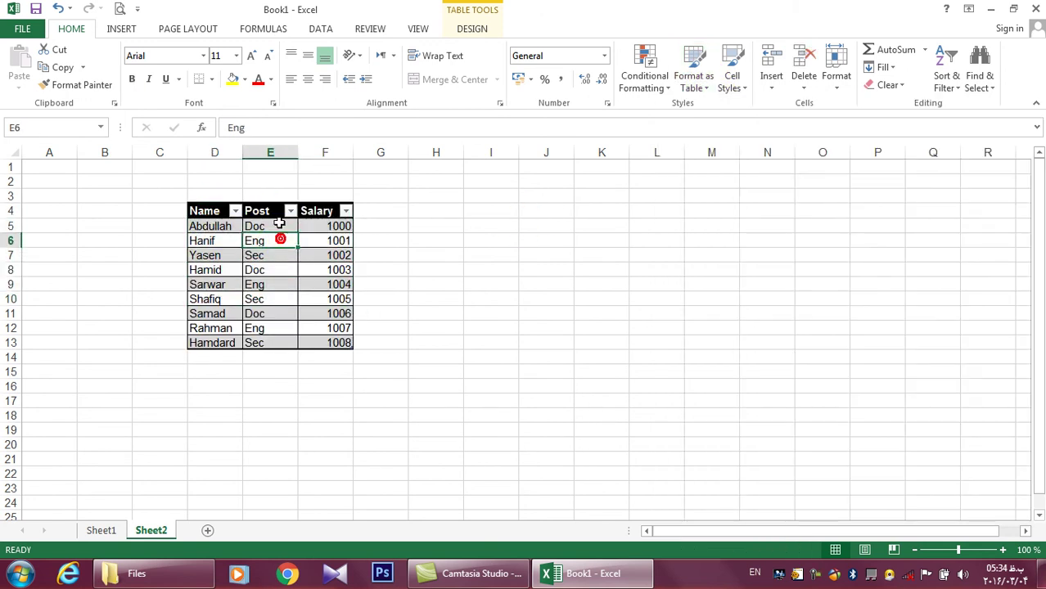
left_click_drag(279, 230, 278, 284)
left_click(198, 206)
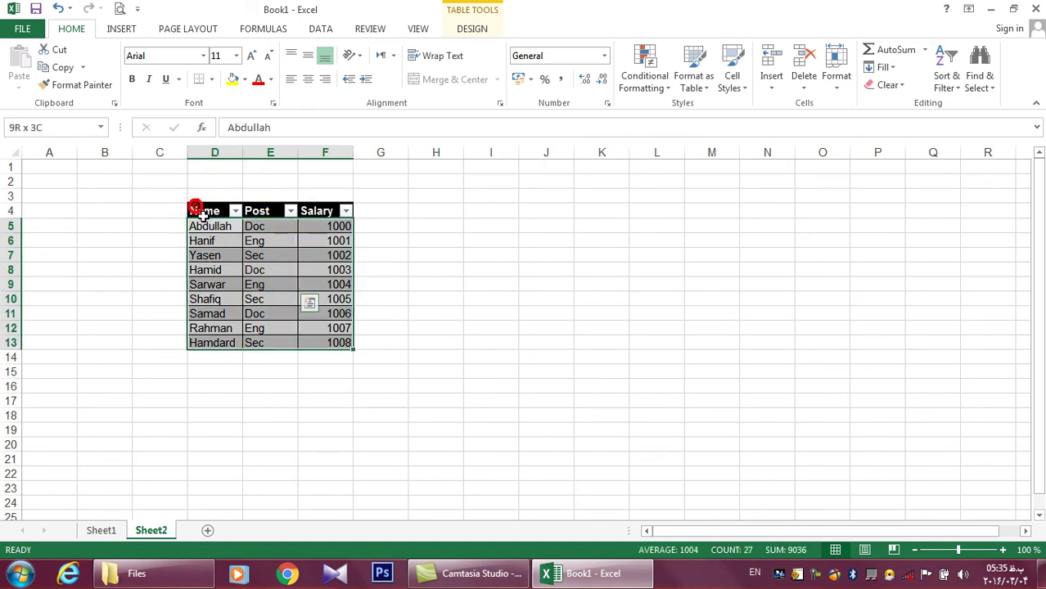
left_click_drag(208, 211, 258, 342)
left_click(693, 78)
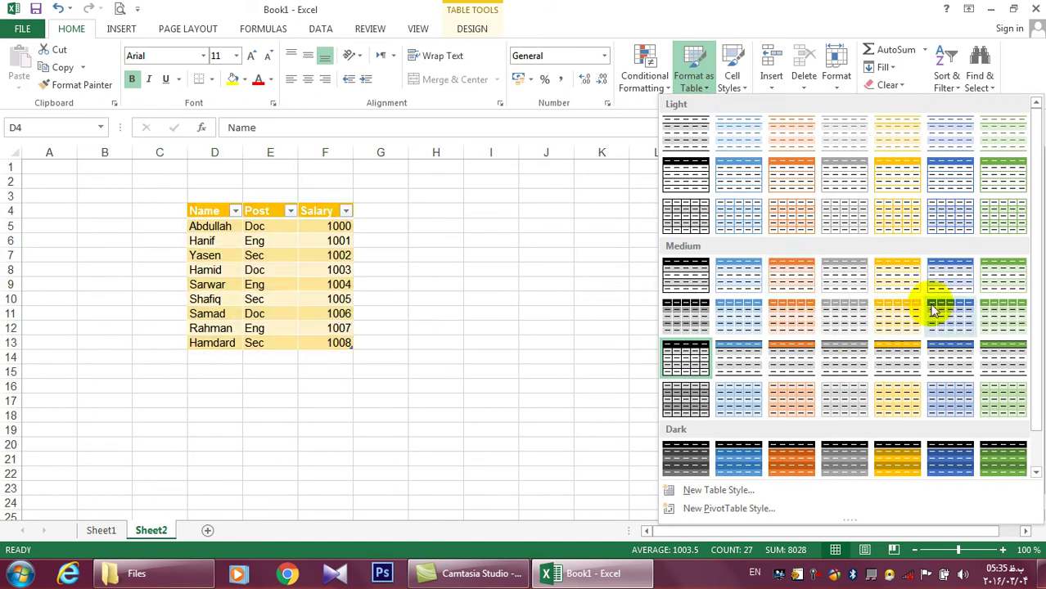
left_click(955, 305)
left_click(612, 244)
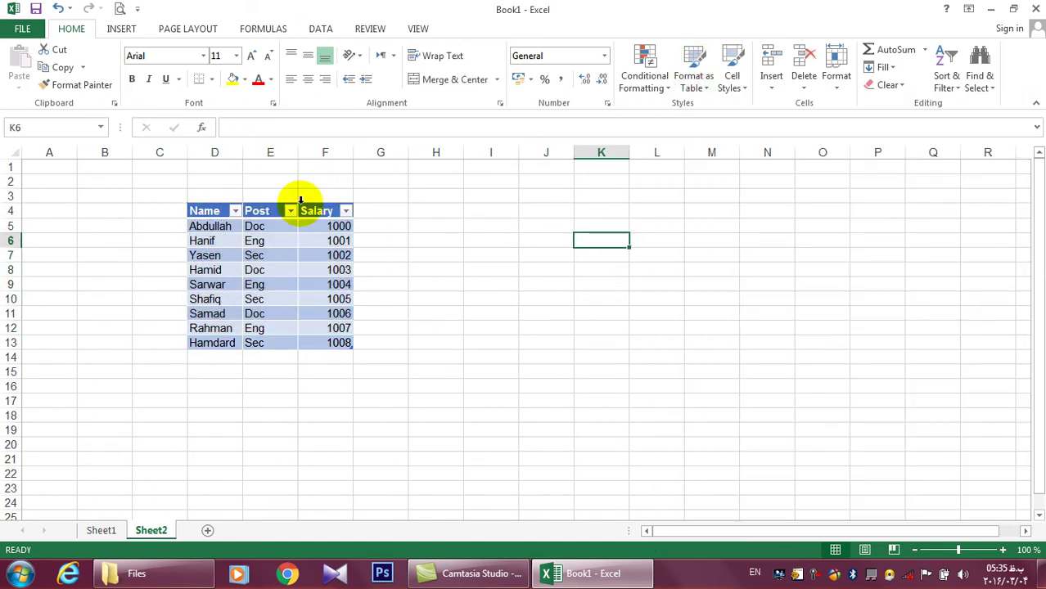
left_click(290, 211)
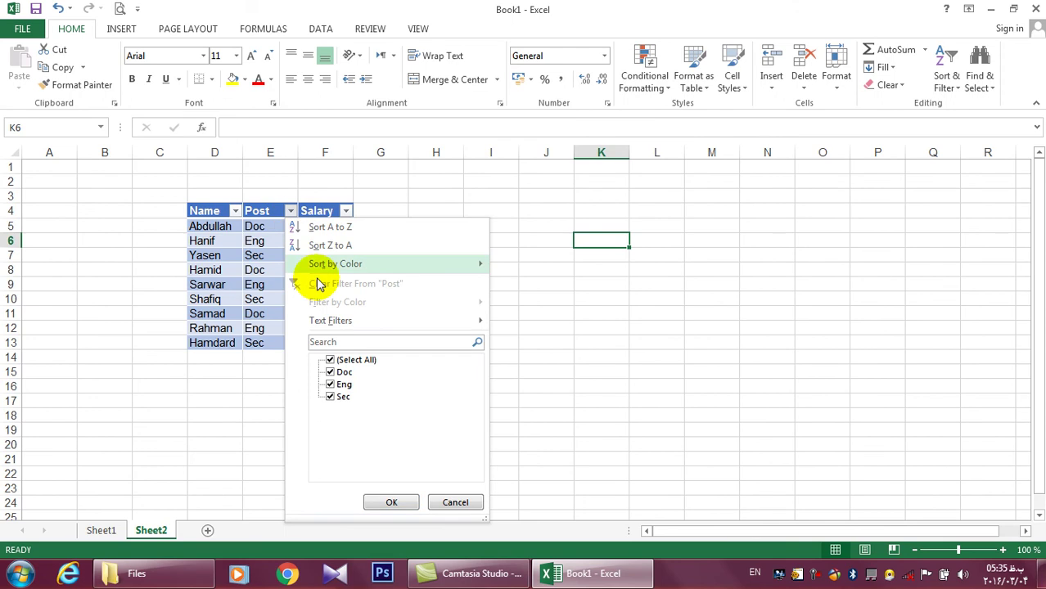
left_click(329, 373)
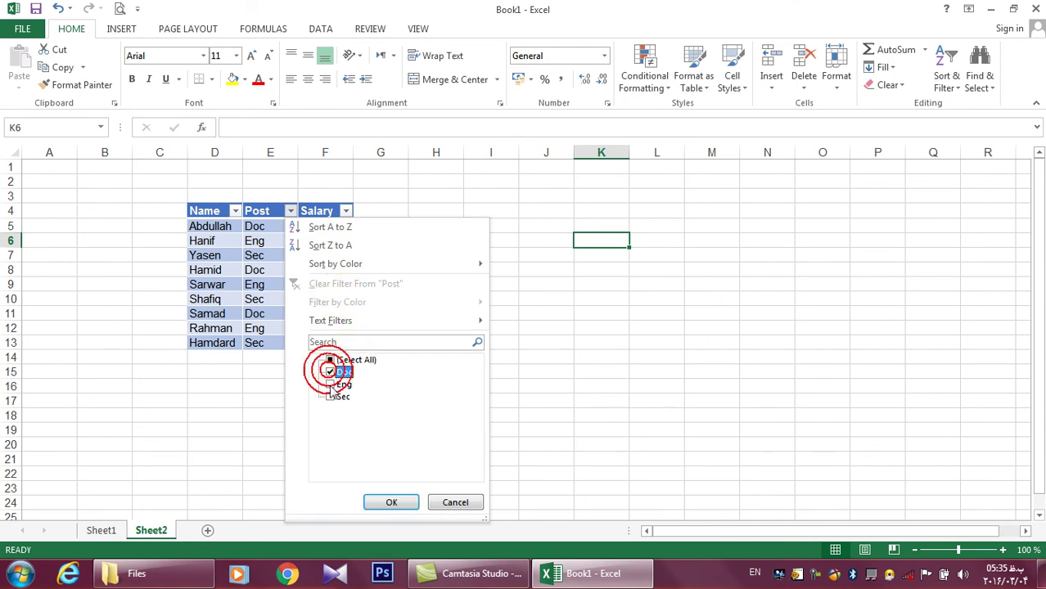
left_click(391, 501)
left_click(421, 463)
left_click_drag(261, 227, 268, 271)
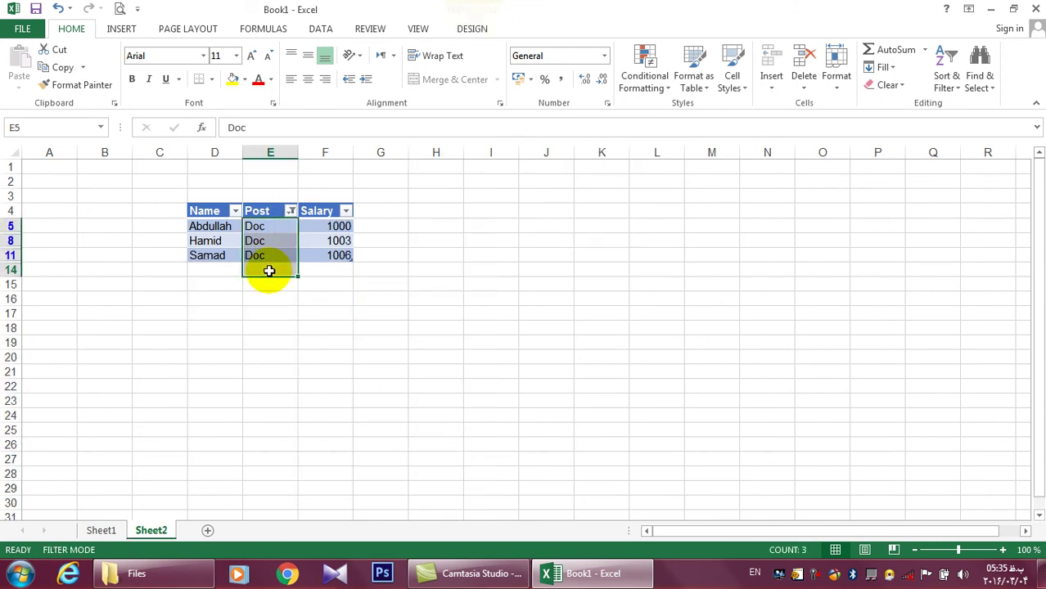
left_click(291, 211)
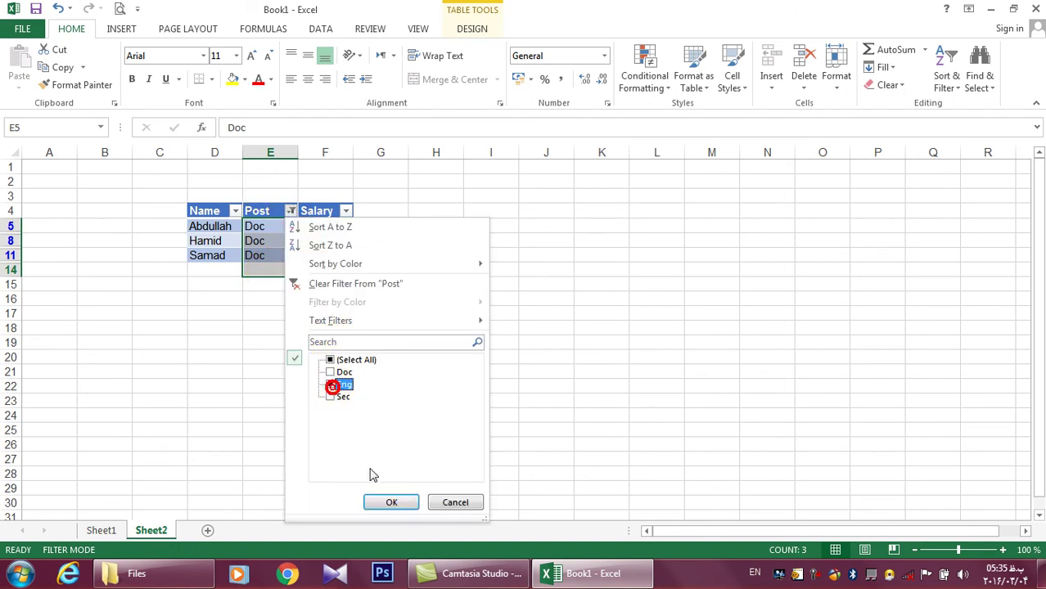
left_click(391, 502)
left_click(356, 455)
mouse_move(264, 228)
left_mouse_down()
mouse_move(266, 247)
mouse_move(266, 230)
left_mouse_up()
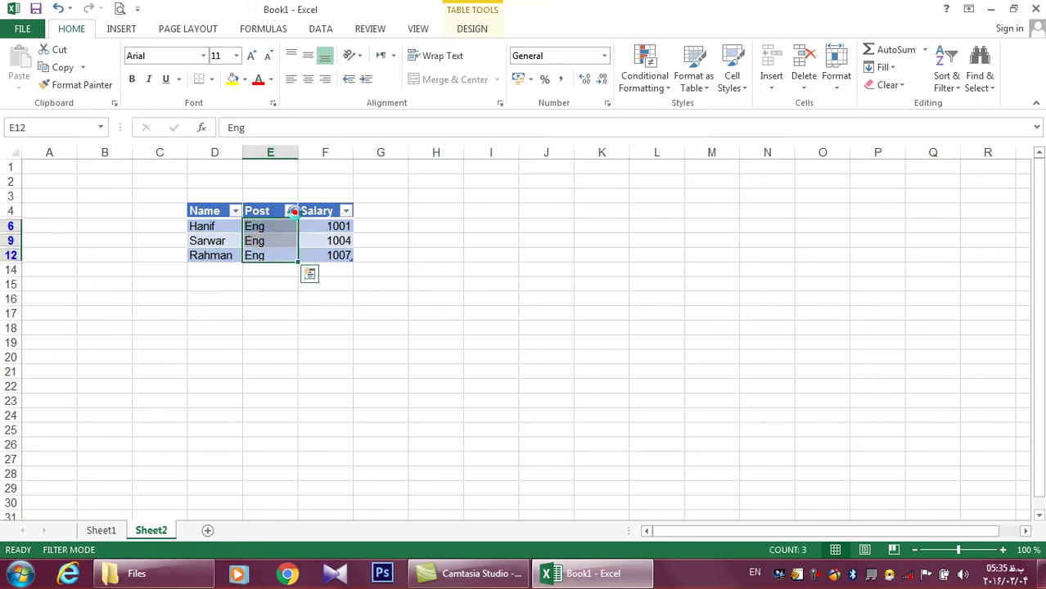
left_click(290, 211)
left_click(330, 357)
left_click(394, 500)
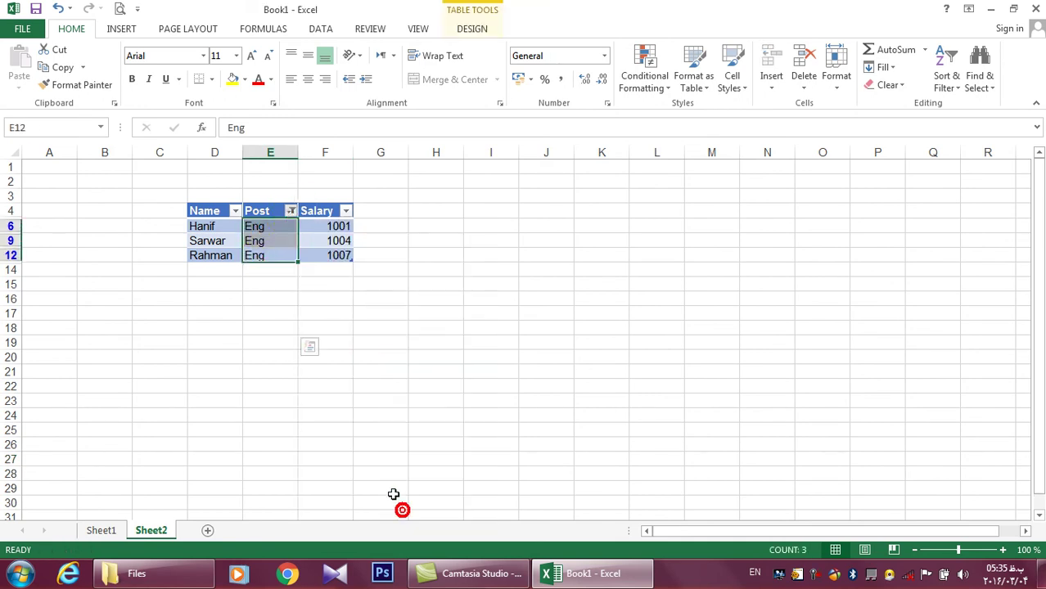
left_click(210, 226)
left_click(234, 212)
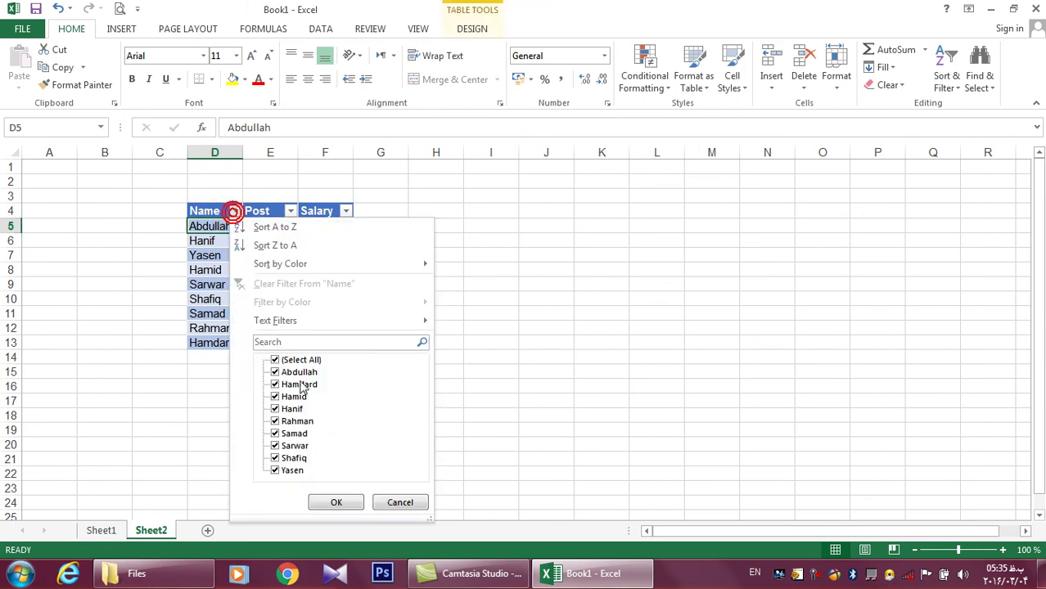
left_click(302, 360)
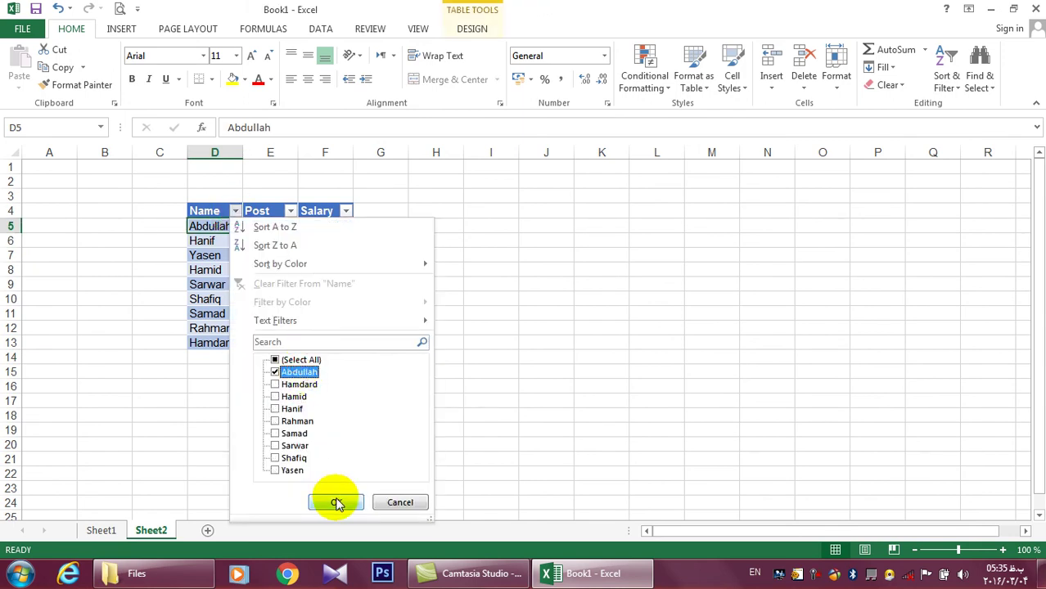
left_click(337, 502)
left_click_drag(200, 228, 345, 227)
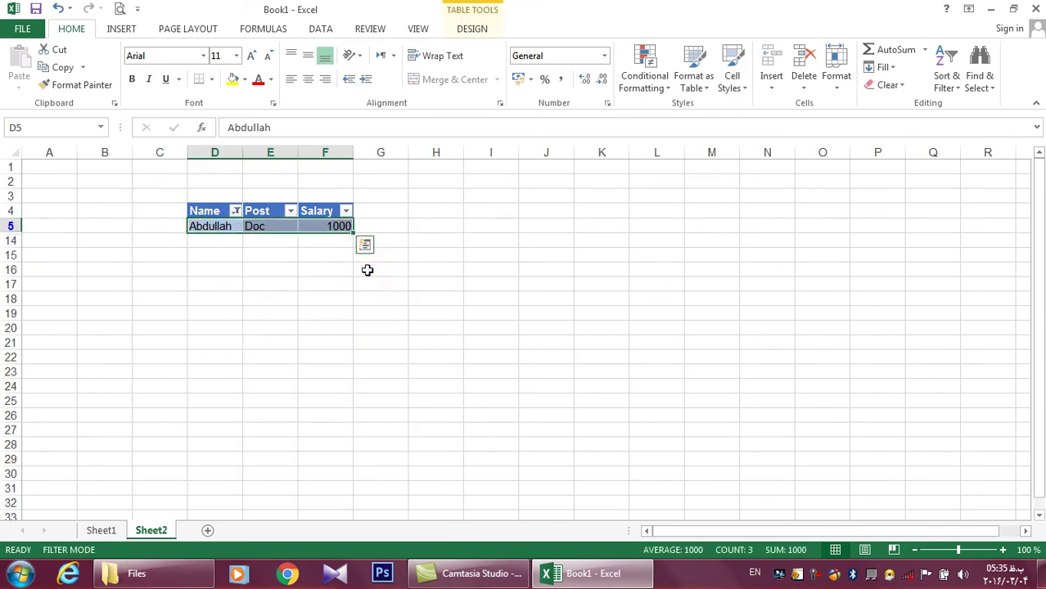
left_click(367, 270)
left_click(236, 211)
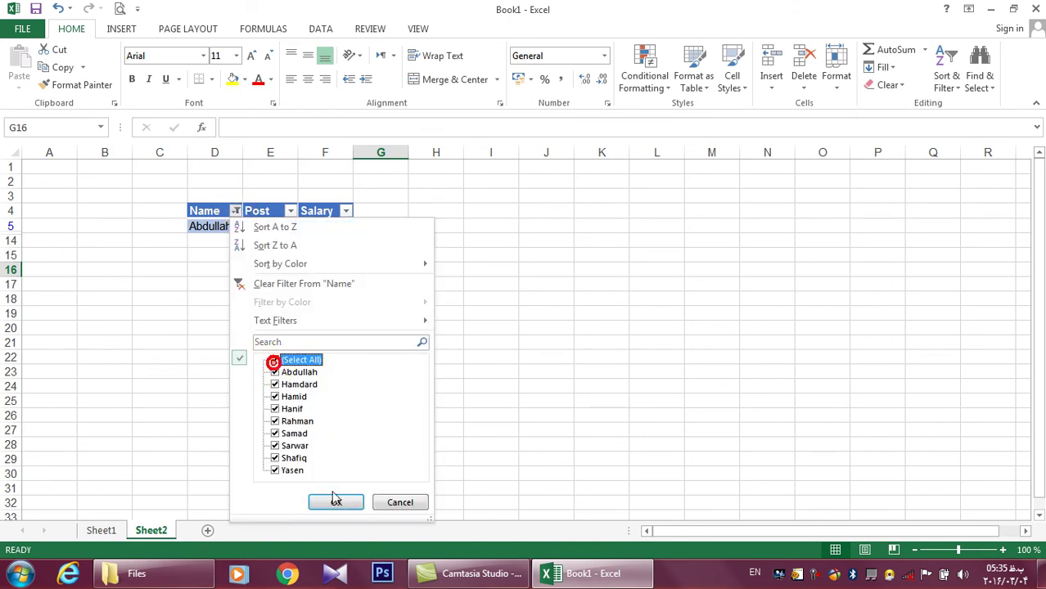
left_click(336, 502)
left_click(323, 369)
left_click(290, 212)
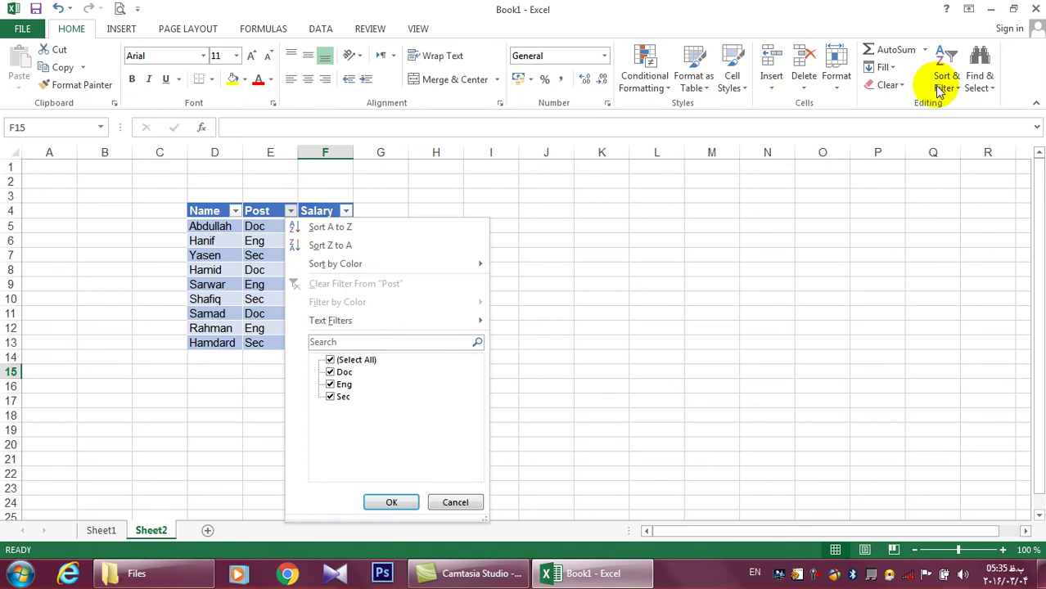
left_click(939, 91)
left_click(468, 248)
left_click(290, 211)
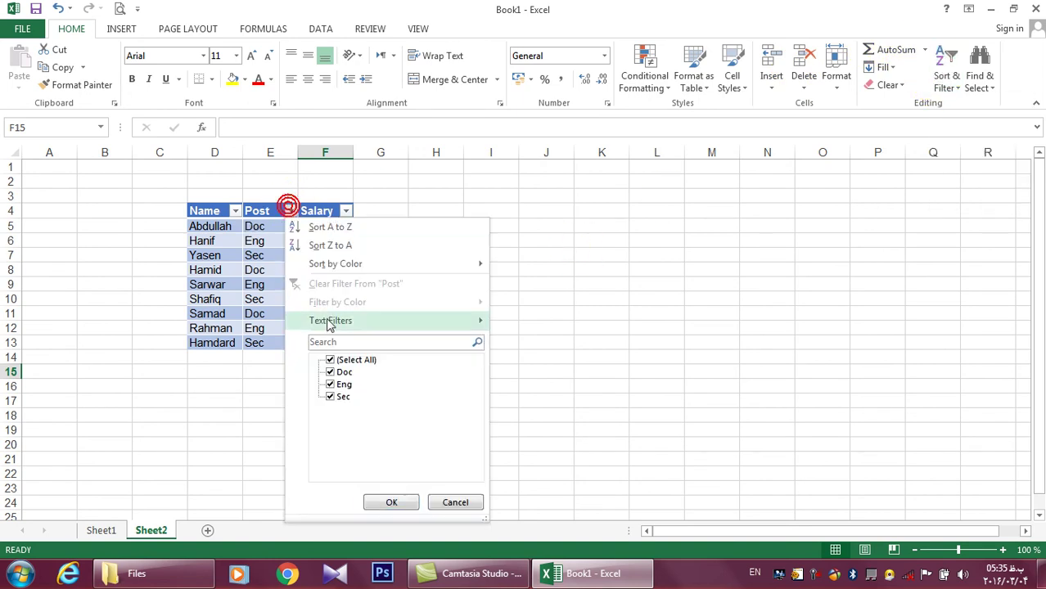
left_click(337, 358)
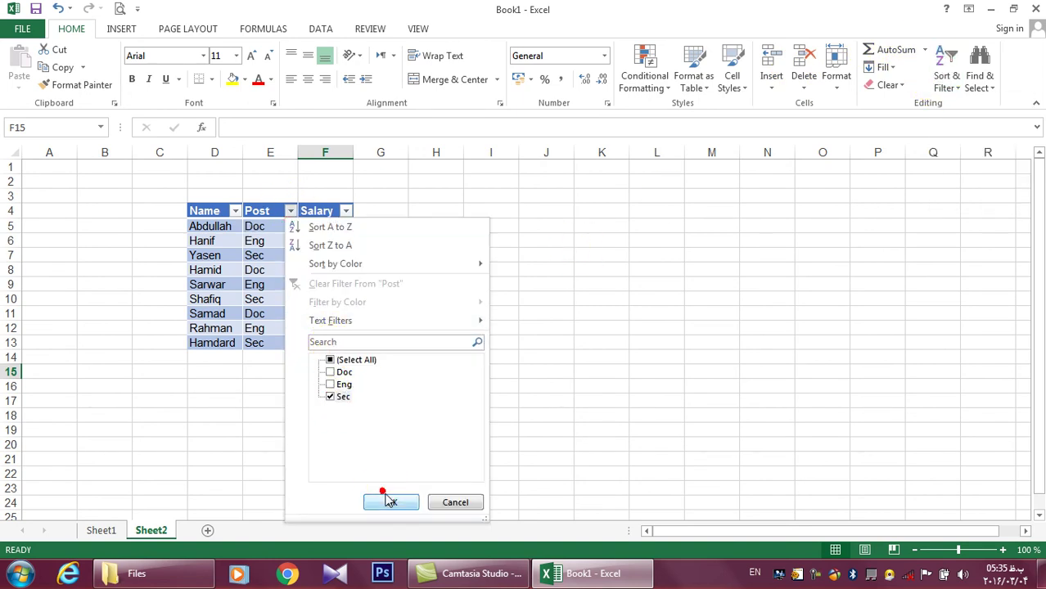
left_click(389, 501)
left_click_drag(266, 226, 272, 256)
left_click(308, 308)
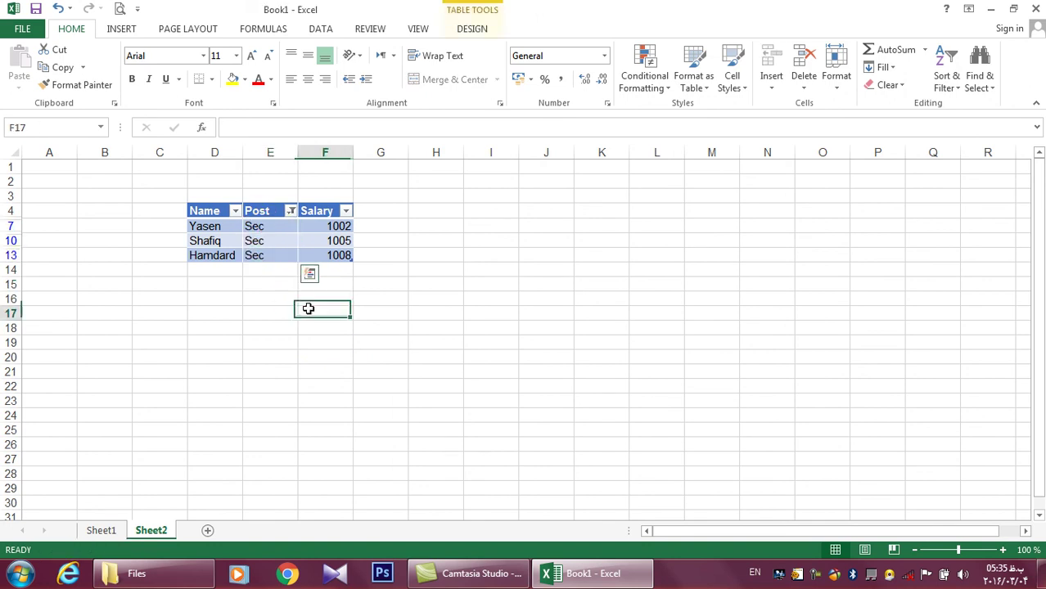
left_click(290, 212)
left_click(365, 361)
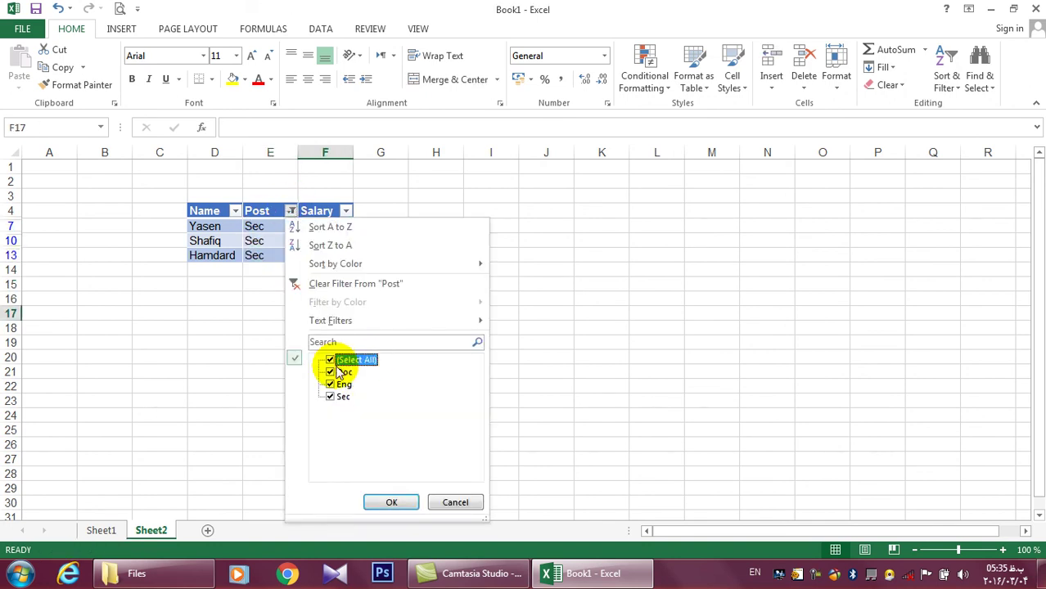
left_click(389, 503)
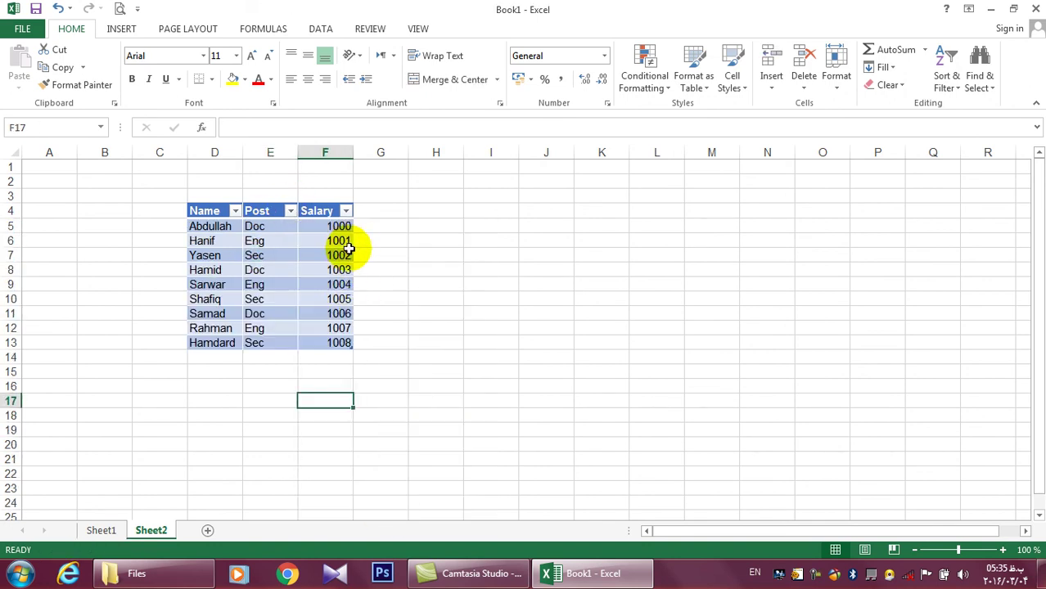
Change the salaries in F10 and F13 to 1000
left_click(337, 297)
type("1000")
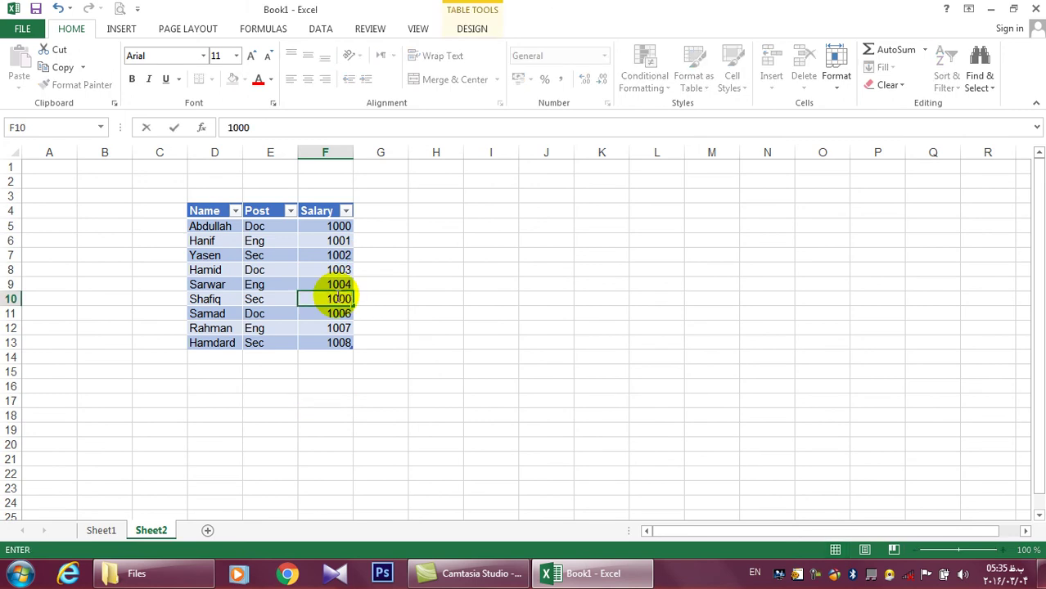
key("Return")
key("ctrl+a")
left_click(331, 343)
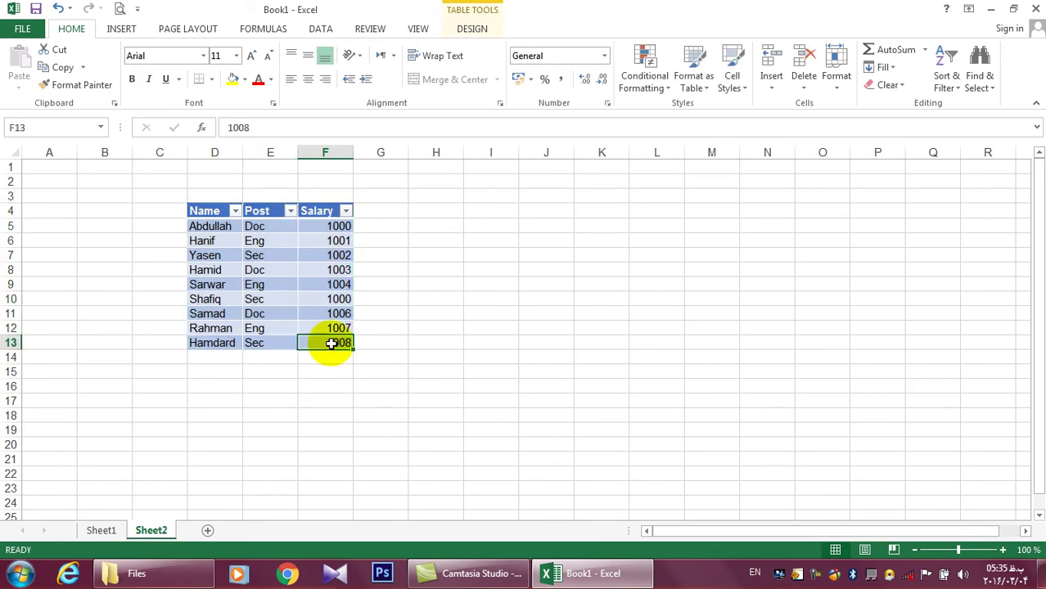
type("10")
key("Return")
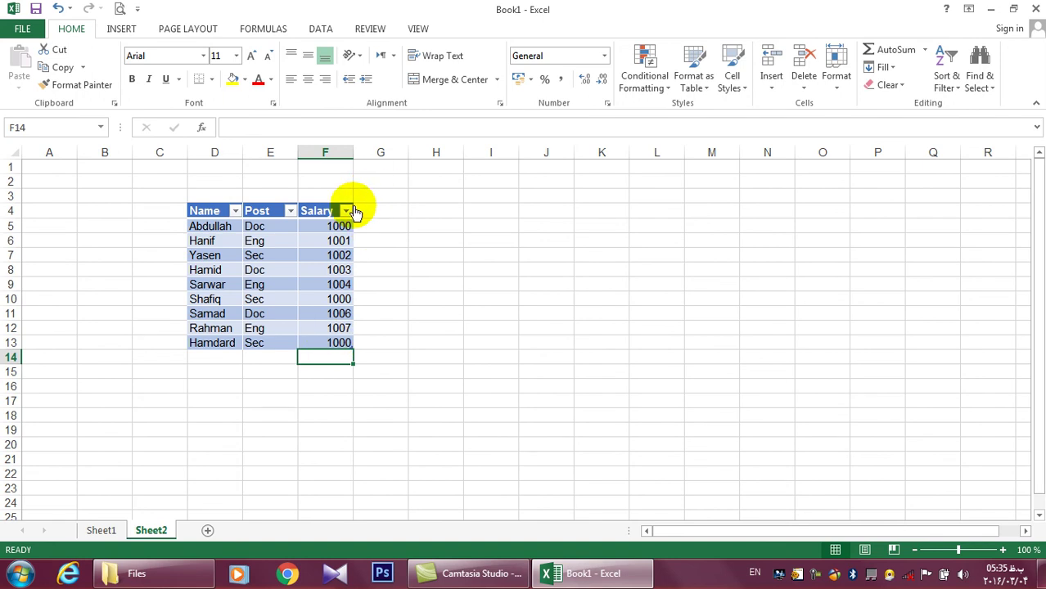
Filter the Salary column to show only 1000, then clear that filter
left_click(345, 211)
left_click(385, 372)
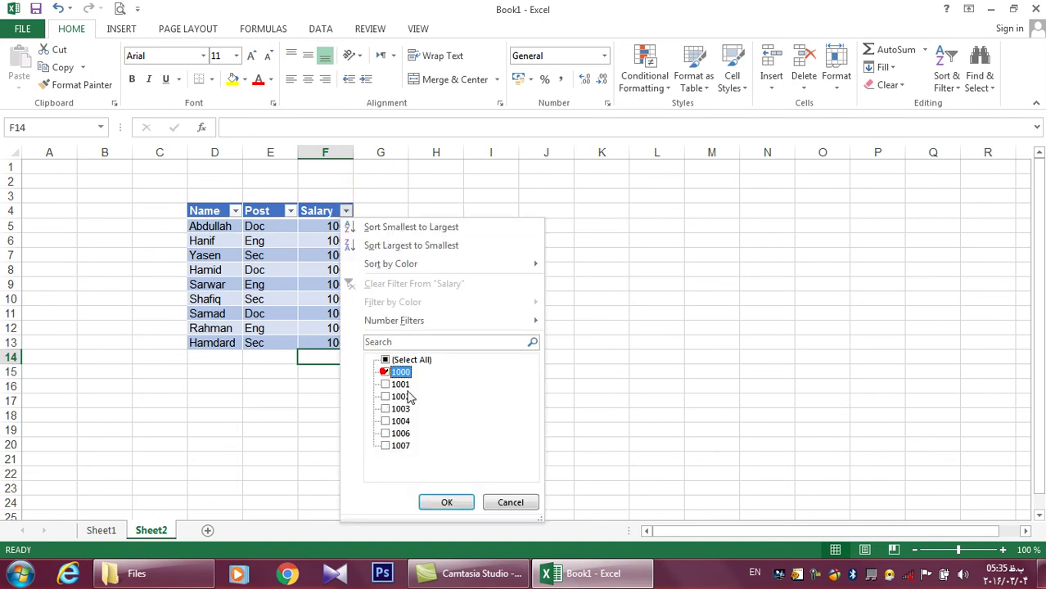
left_click(446, 502)
left_click_drag(332, 226, 339, 253)
left_click(345, 211)
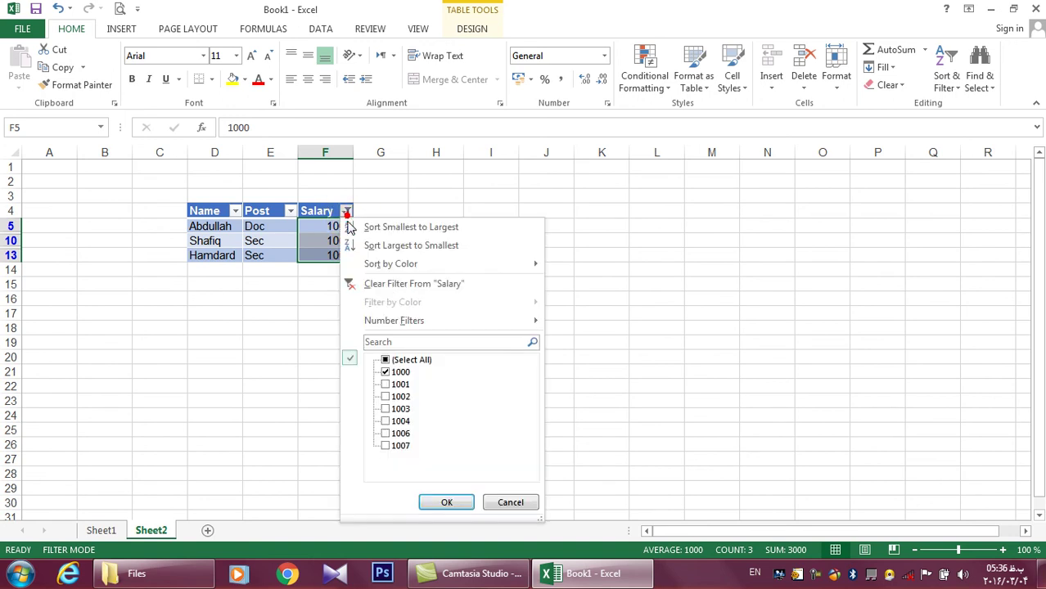
left_click(387, 284)
left_click(345, 211)
left_click(626, 382)
Change the salaries in F10 and F6 to 2000
left_click(334, 298)
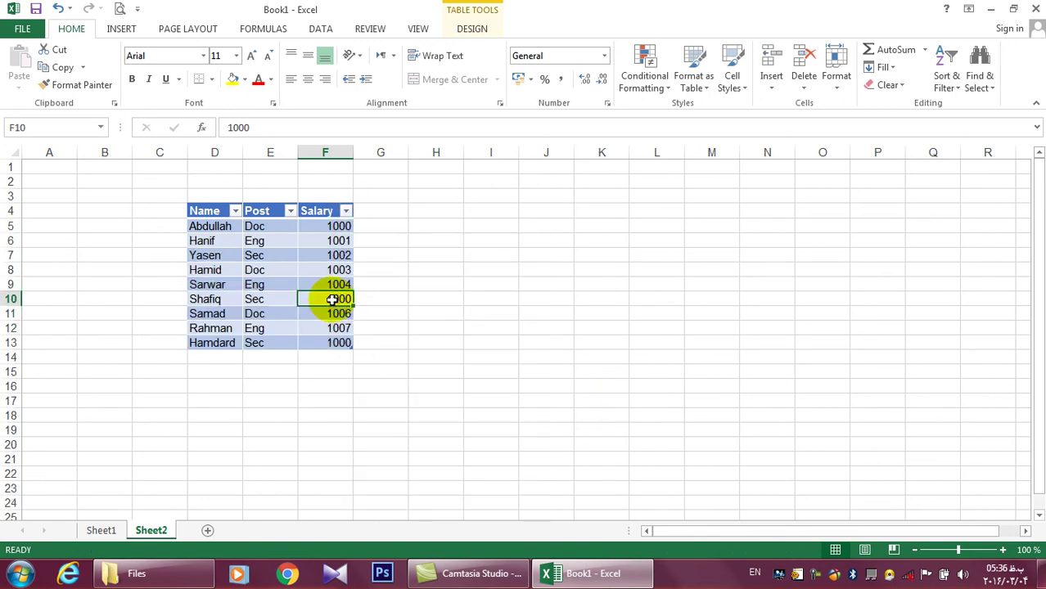
type("20")
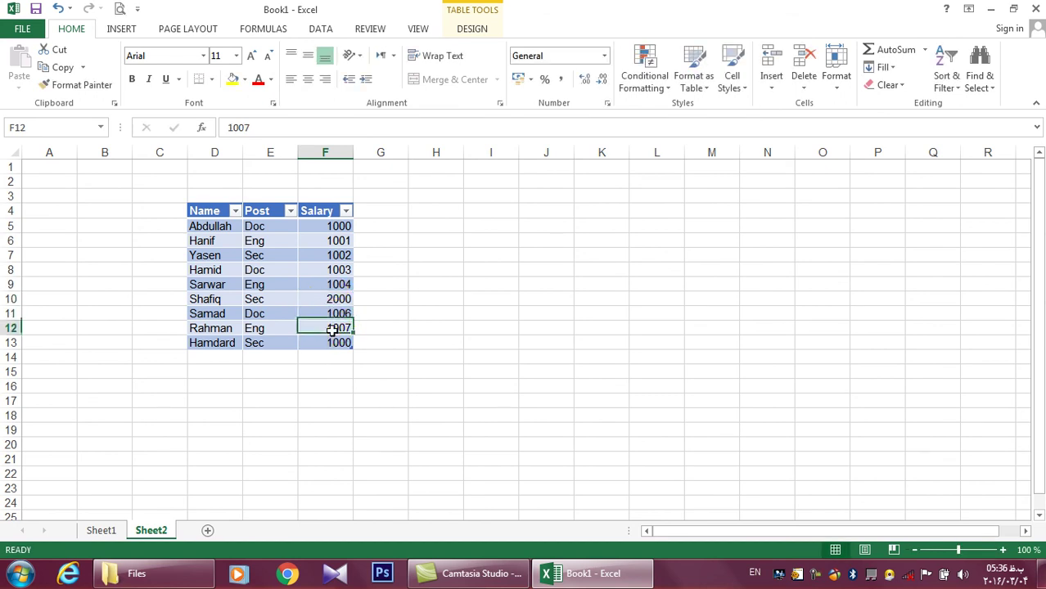
type("2000")
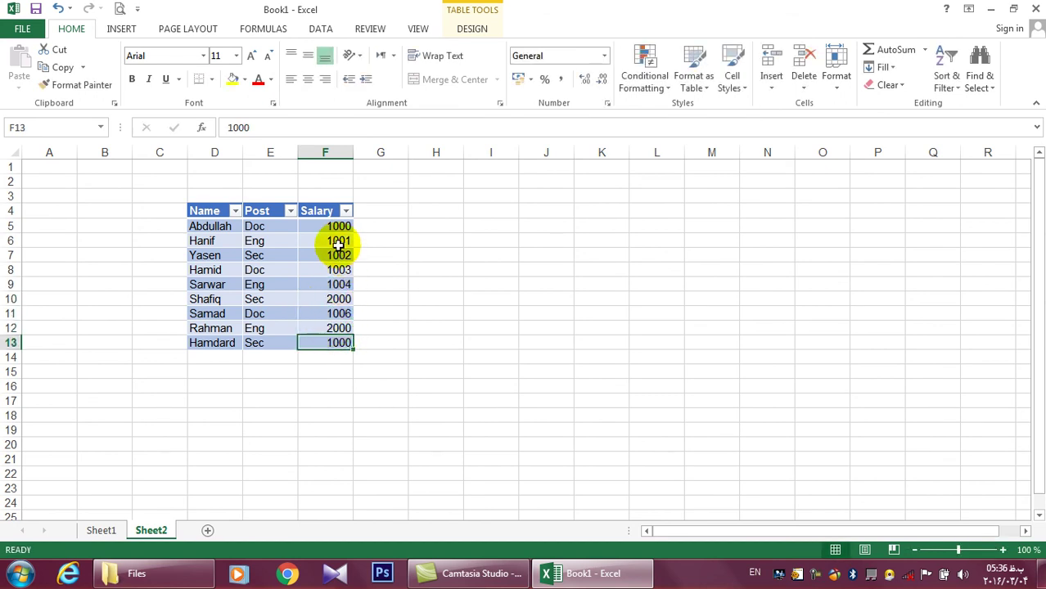
left_click(338, 243)
type("2000")
key("Return")
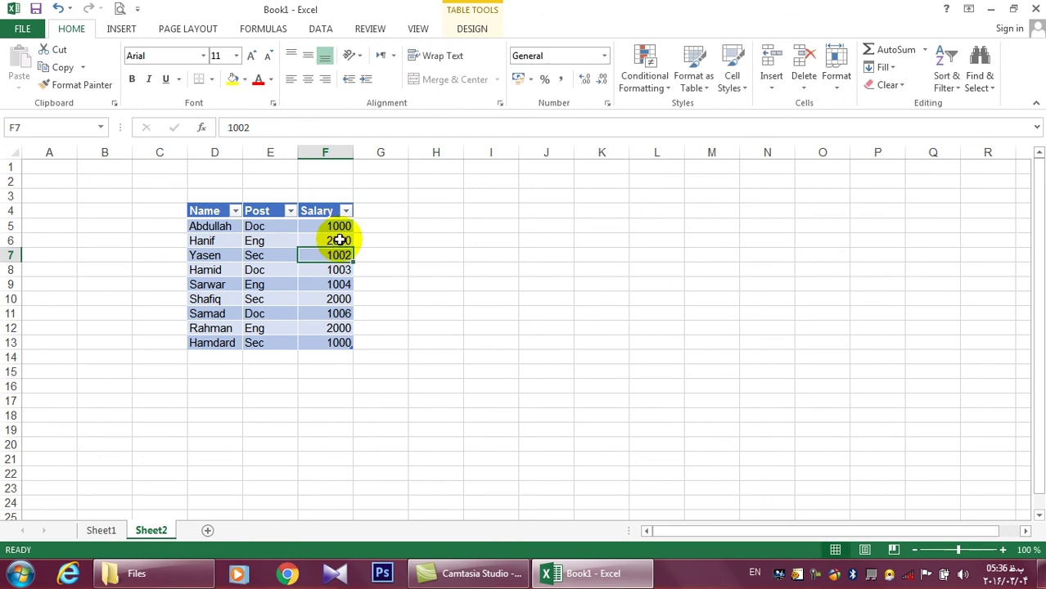
left_click(353, 211)
Filter Salary to show only the 2000 rows and check their total
left_click(346, 211)
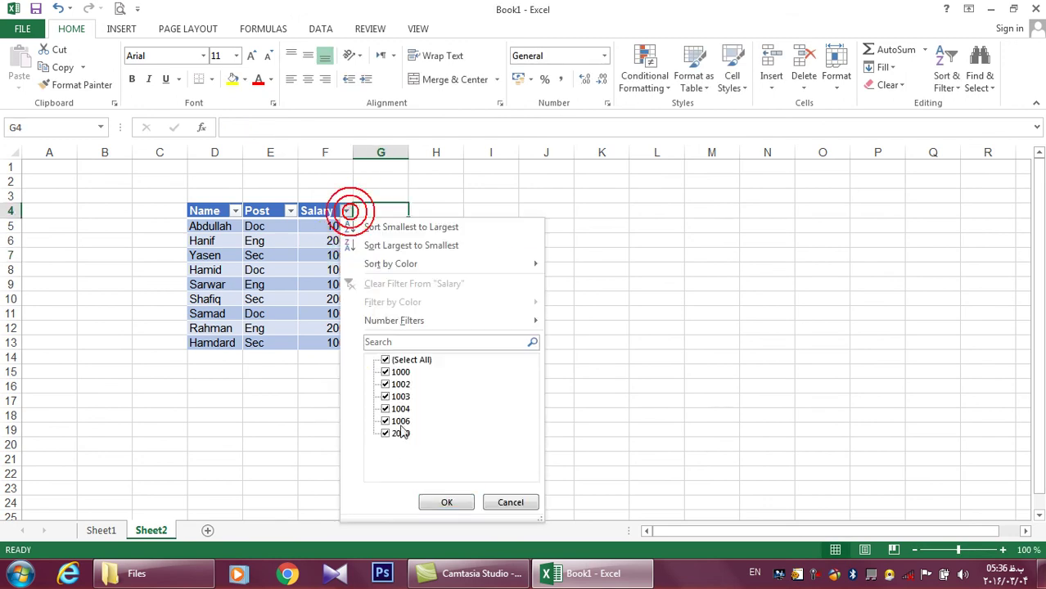
left_click(386, 360)
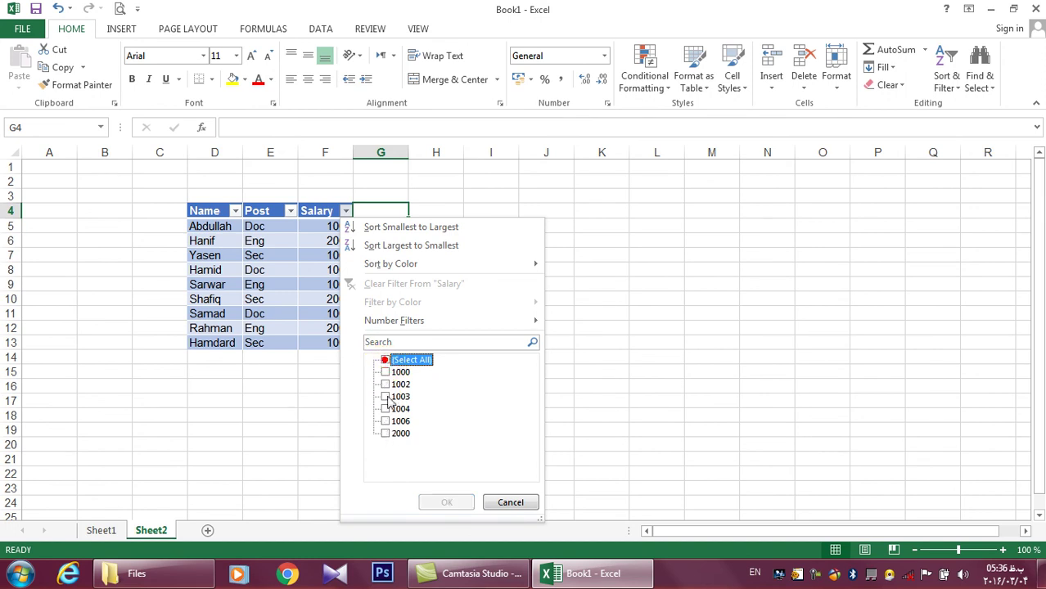
left_click(386, 433)
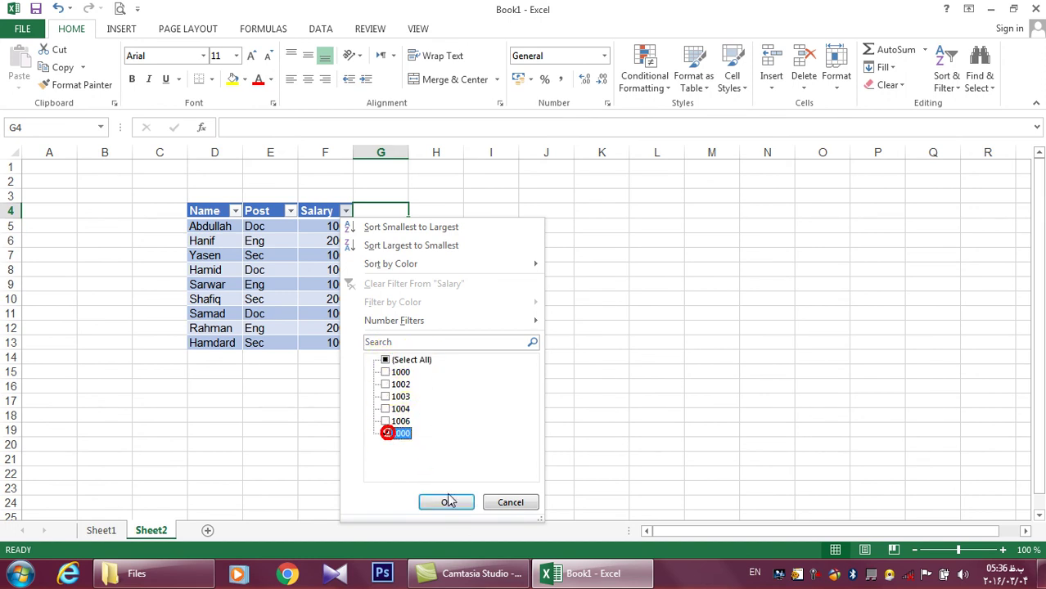
left_click(447, 501)
left_click(509, 414)
left_click_drag(339, 230, 343, 269)
left_click(547, 316)
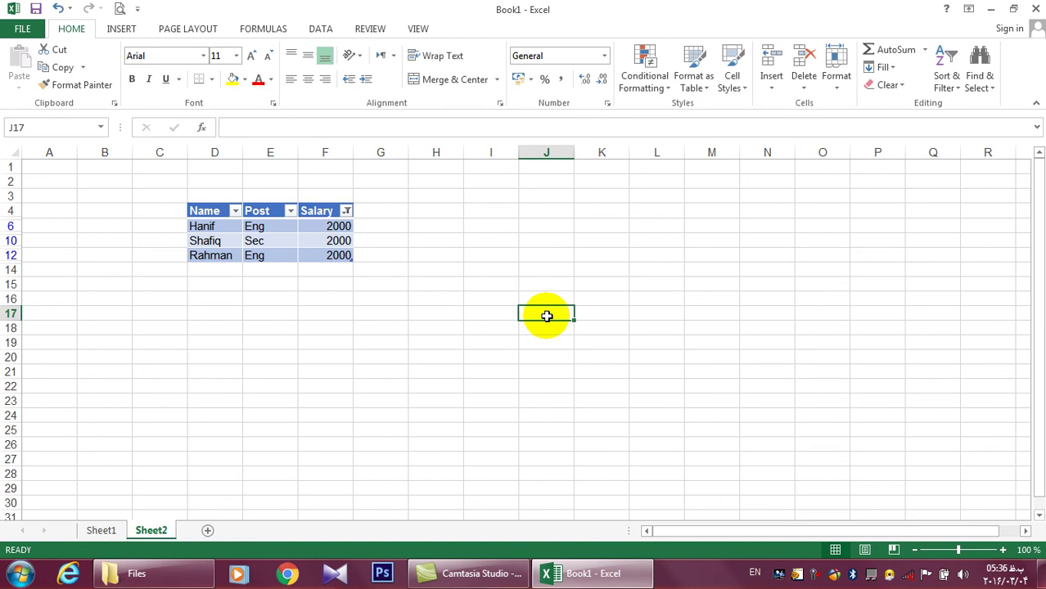
Clear the Salary filter so all nine rows show again
left_click(346, 211)
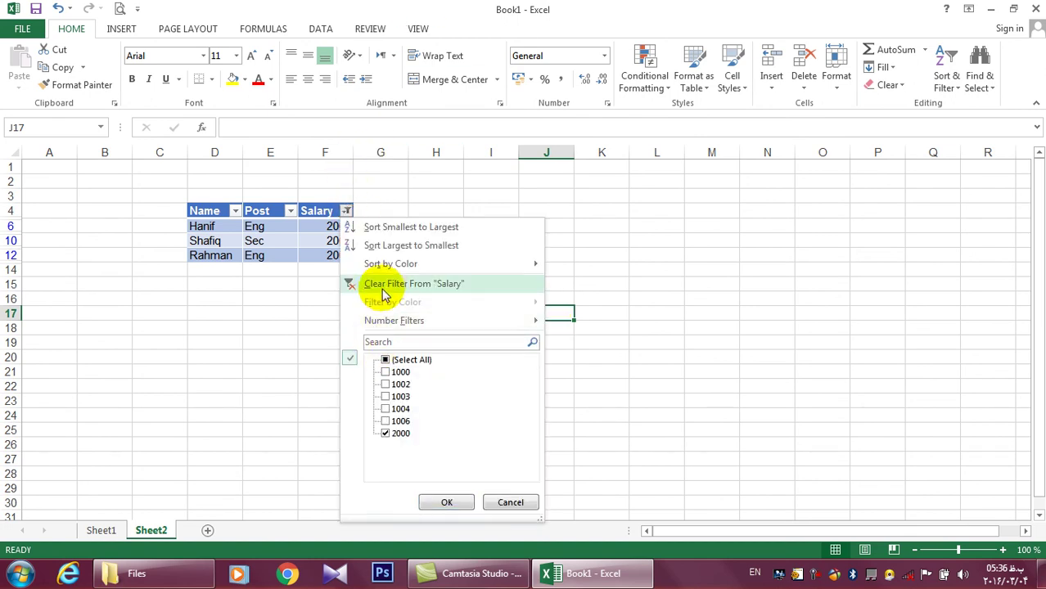
left_click(385, 283)
left_click(774, 296)
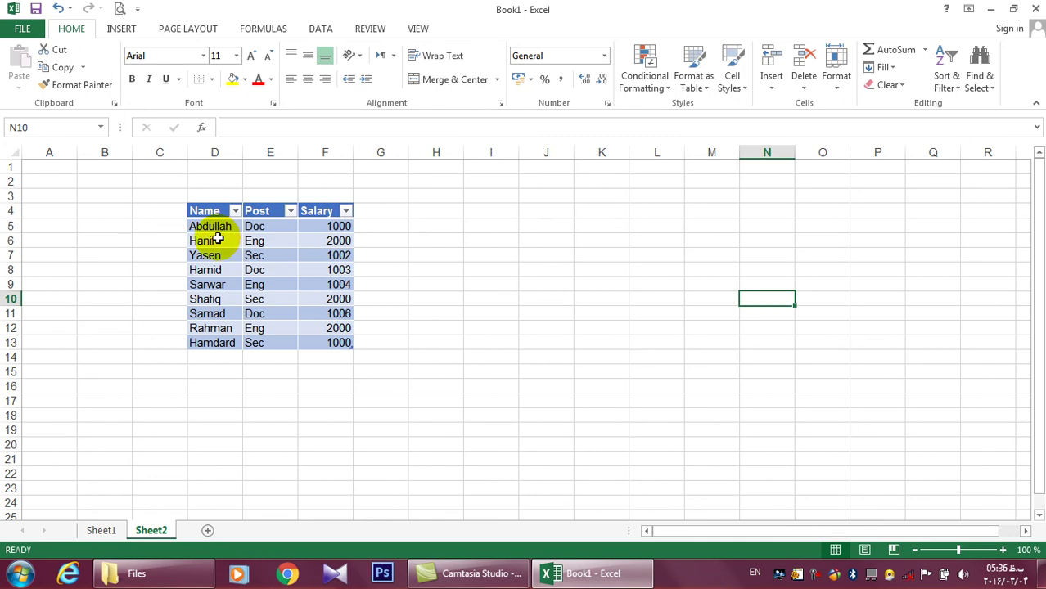
Copy the table to H5 and clear the pasted copy's formatting
left_click(491, 272)
left_click_drag(198, 211, 274, 341)
key("ctrl+c")
left_click(434, 227)
key("ctrl+v")
left_click(886, 84)
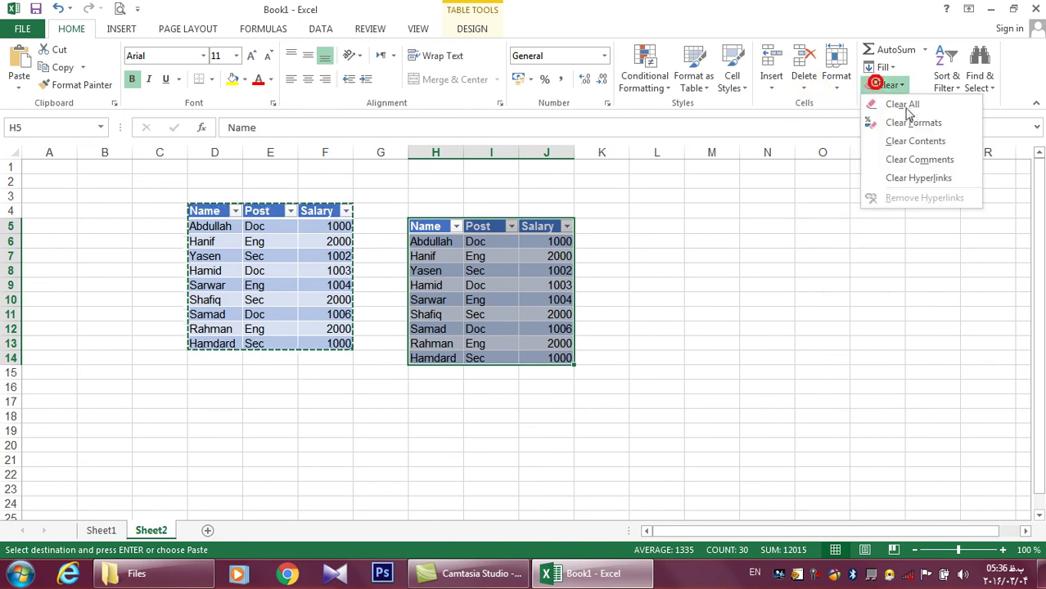
left_click(915, 120)
left_click(820, 247)
left_click_drag(420, 227, 559, 357)
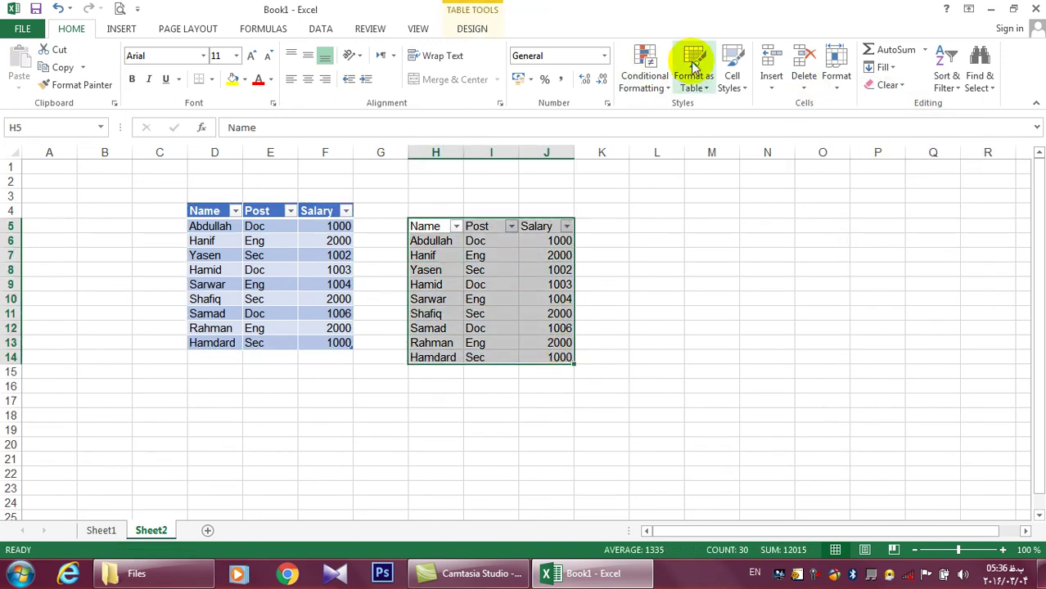
left_click(700, 256)
Undo the paste, filter changes and table formatting with Ctrl+Z
key("ctrl+z")
key("ctrl+z")
key("ctrl+z")
key("ctrl+z")
key("ctrl+z")
key("ctrl+z")
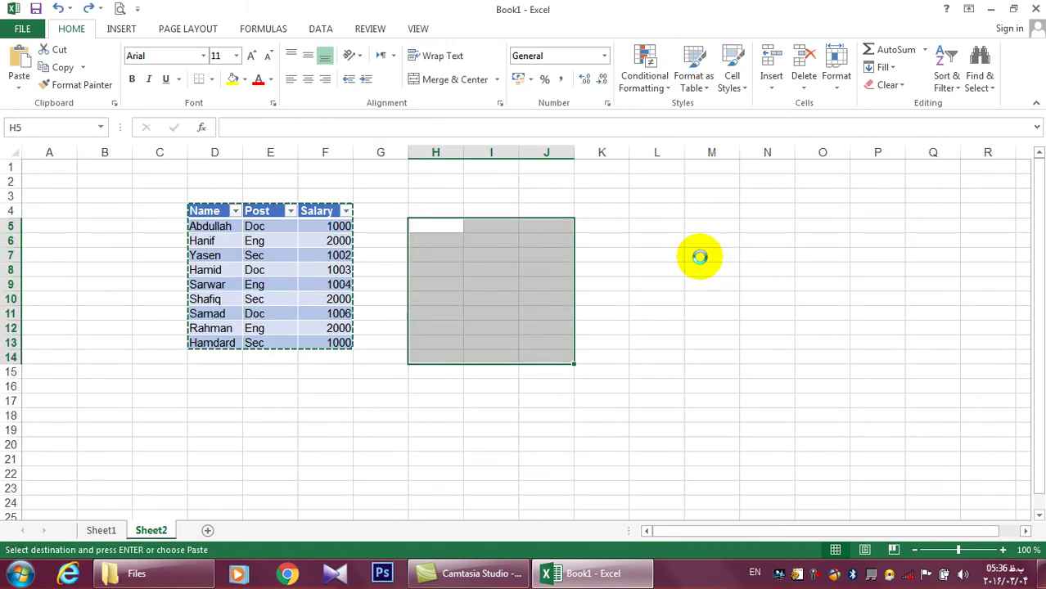
key("ctrl+z")
key("ctrl+z")
key("ctrl+z")
key("ctrl+z")
key("ctrl+z")
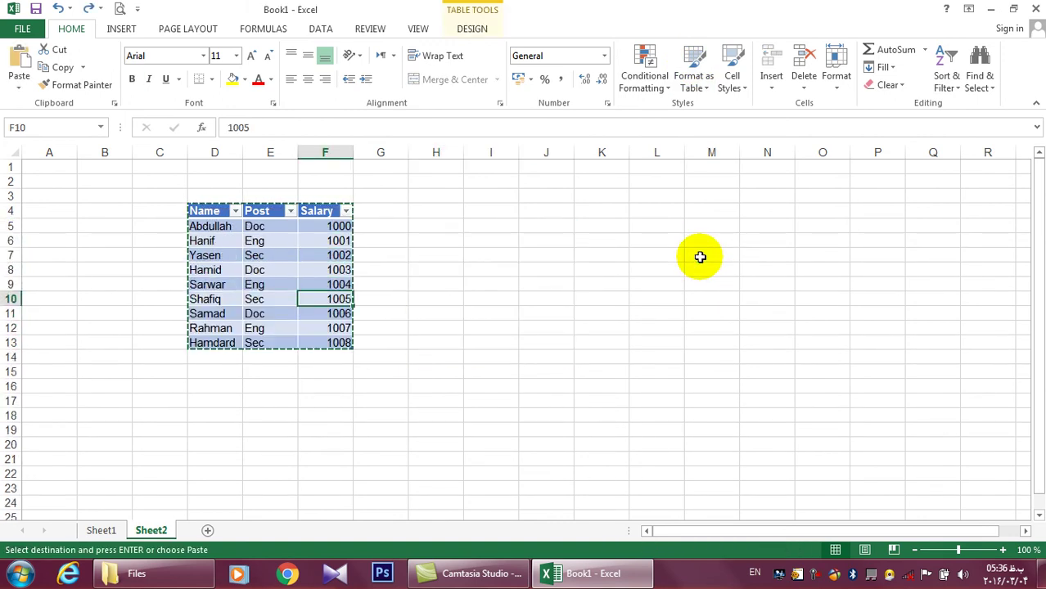
key("ctrl+z")
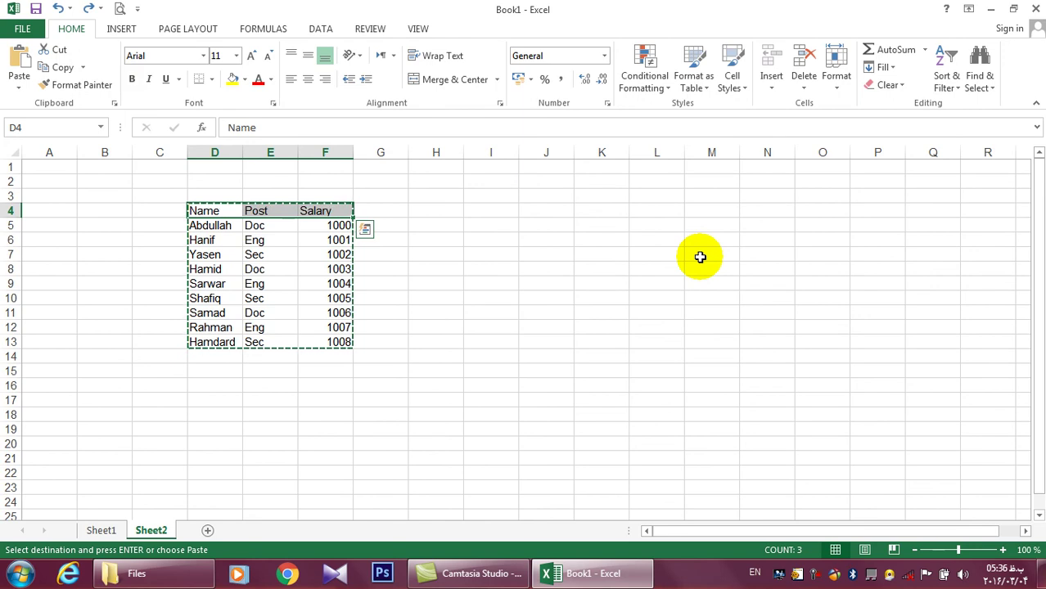
left_click(604, 254)
left_click(544, 254)
left_click(350, 238)
Make the Name, Post and Salary headers in D4:F4 bold
left_click_drag(184, 206, 327, 210)
left_click(131, 78)
left_click(226, 199)
Copy D4:F13, paste it at G4 and move the copy to H4:J13
left_click_drag(214, 208, 332, 339)
key("ctrl+c")
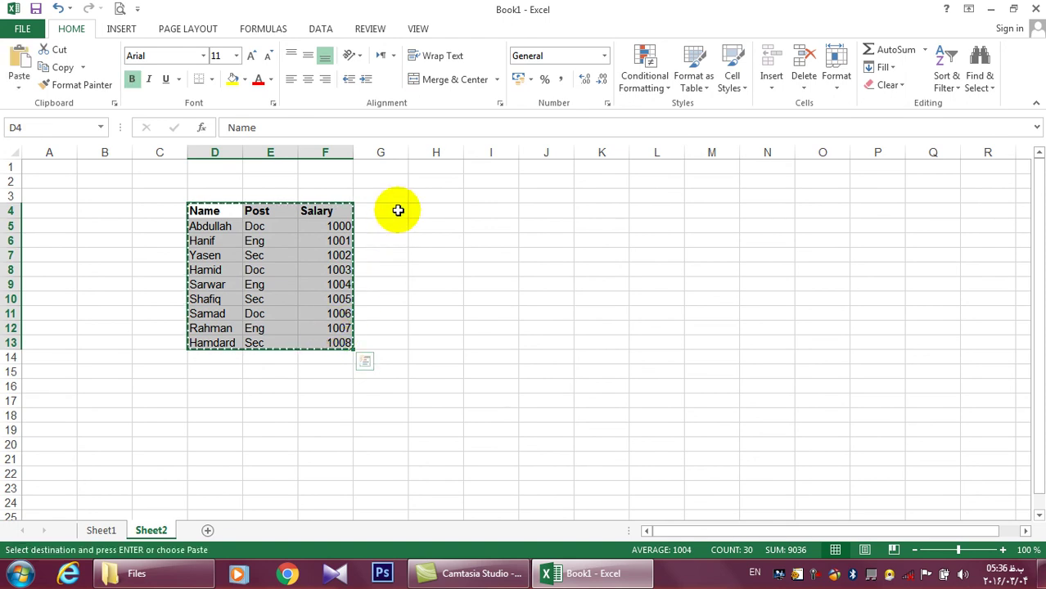
left_click(397, 209)
key("ctrl+v")
left_click_drag(413, 206, 520, 343)
left_click(667, 207)
left_click(656, 223)
left_click_drag(416, 210, 551, 211)
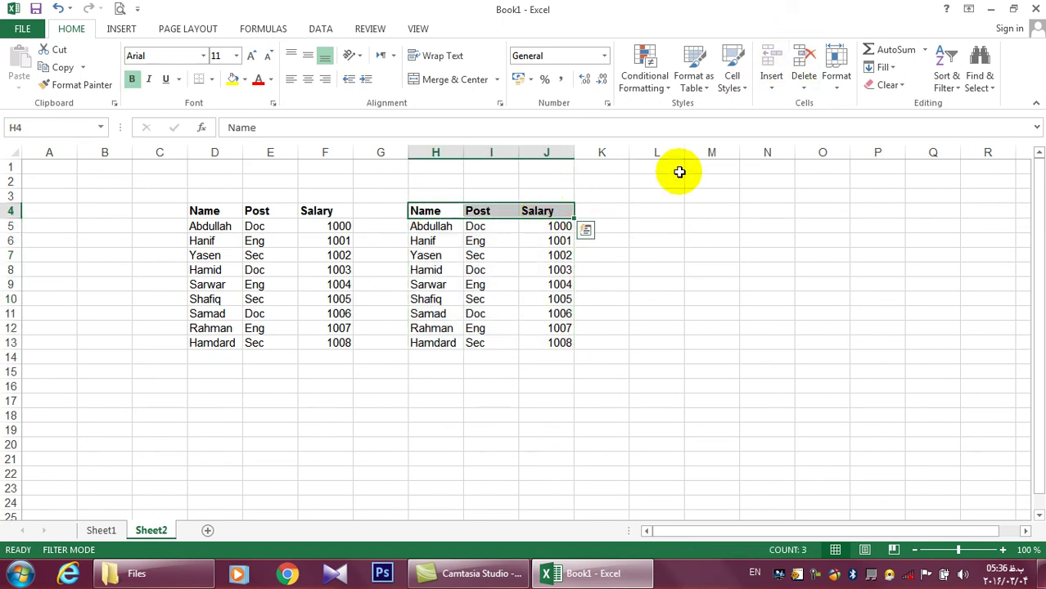
Apply the Heading 2 cell style to the copied table's headers H4:J4
left_click(732, 82)
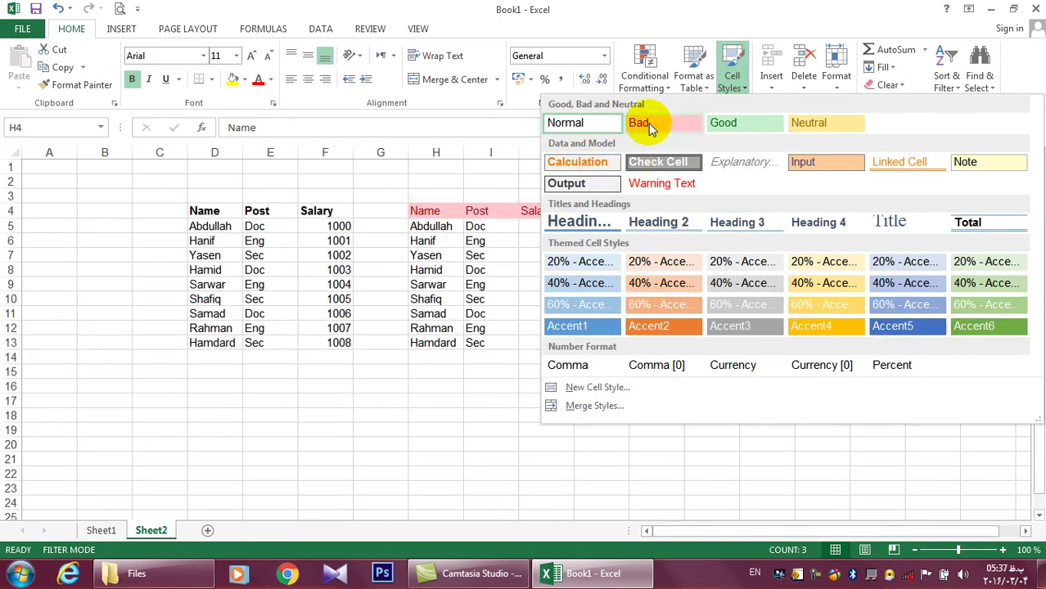
left_click(407, 284)
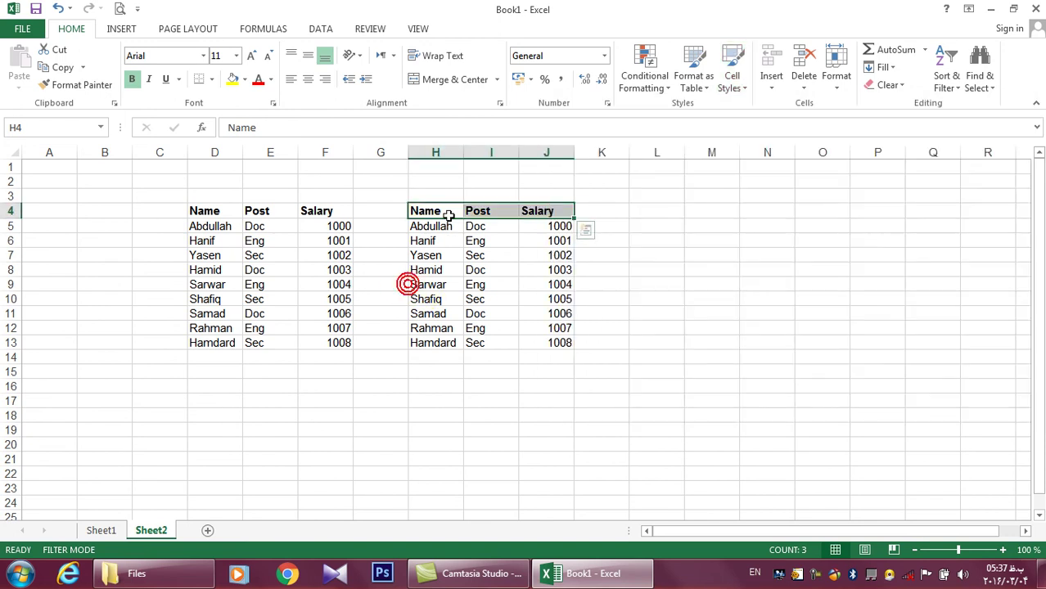
left_click(738, 86)
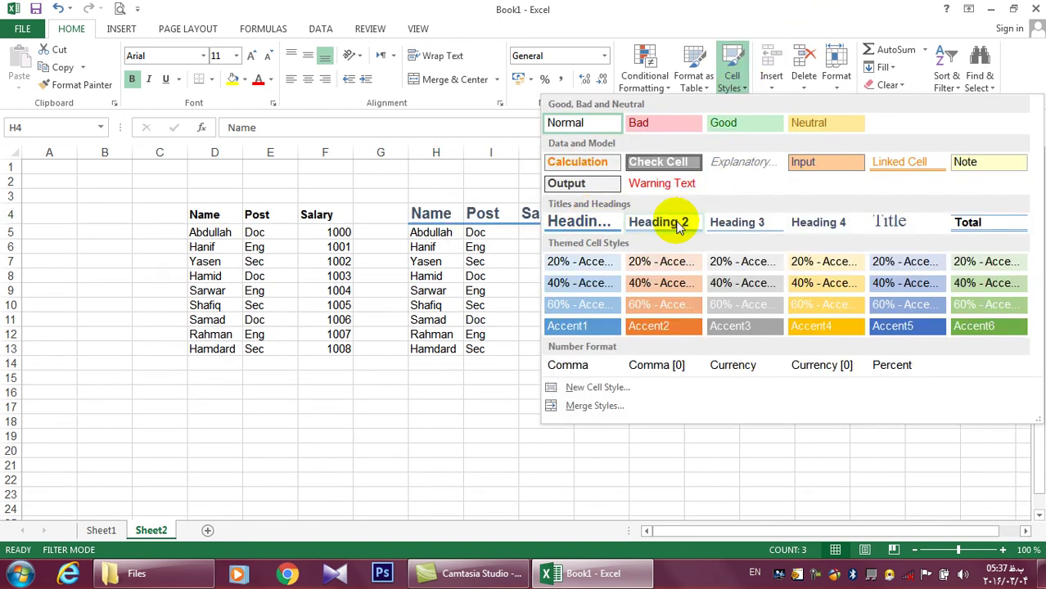
left_click(483, 293)
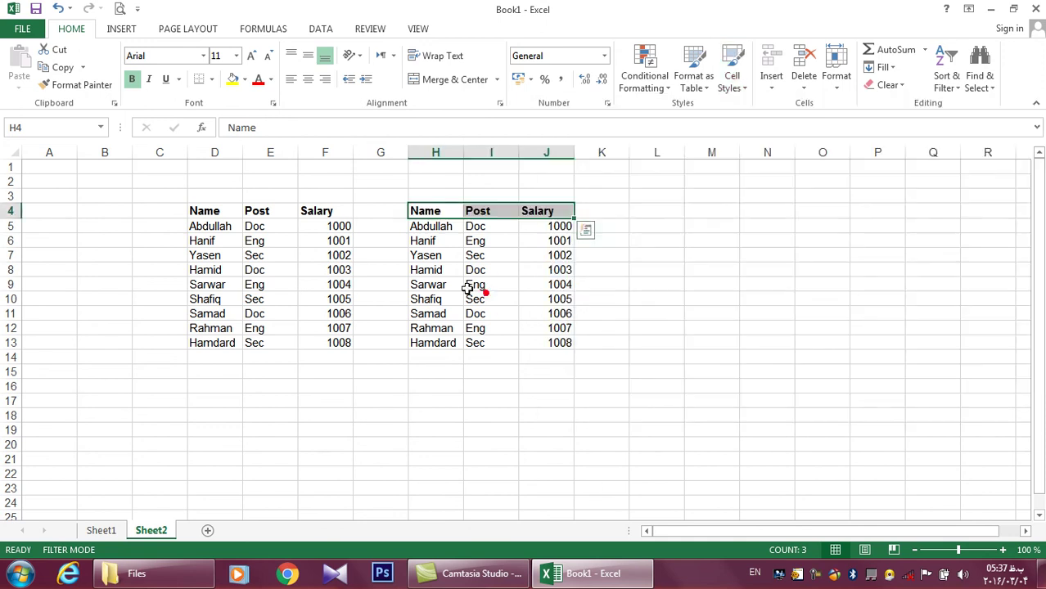
left_click(719, 87)
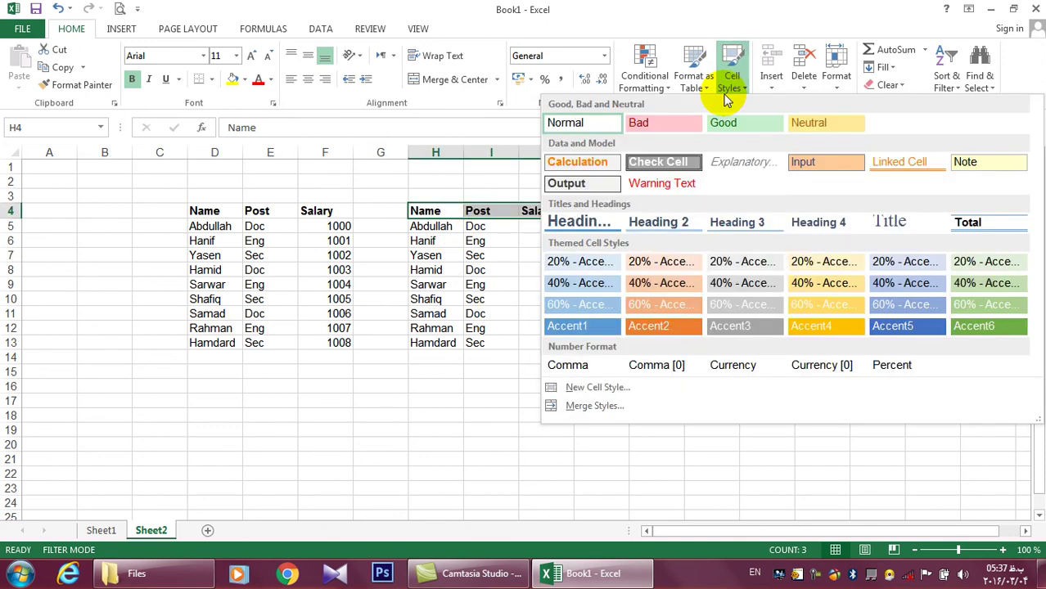
left_click(665, 222)
Shade the copied data rows H5:J13 with the 20% - Accent3 cell style
left_click(566, 274)
left_click_drag(432, 231, 552, 348)
left_click(732, 78)
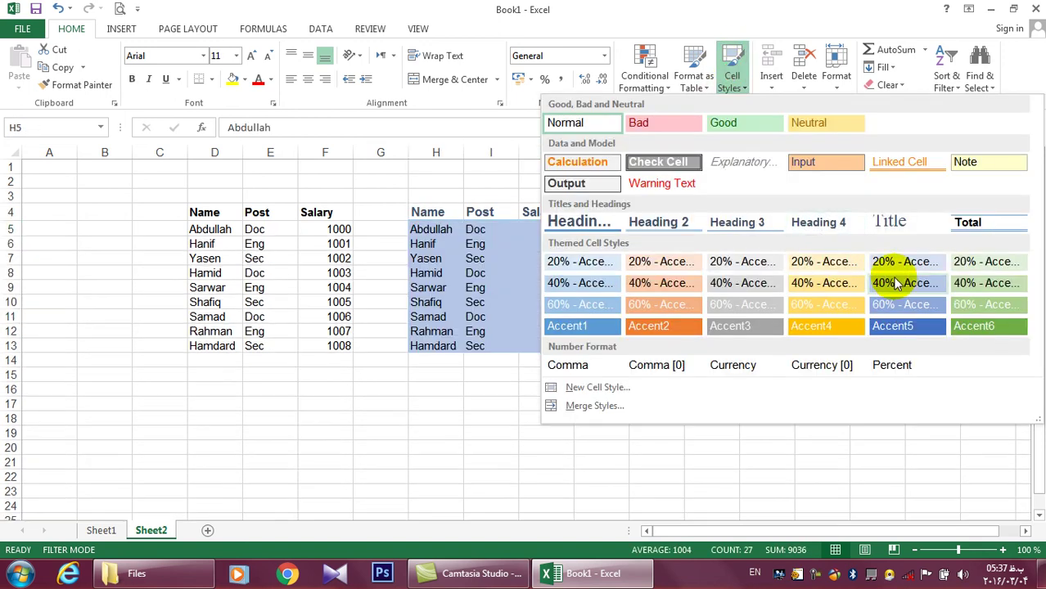
left_click(723, 262)
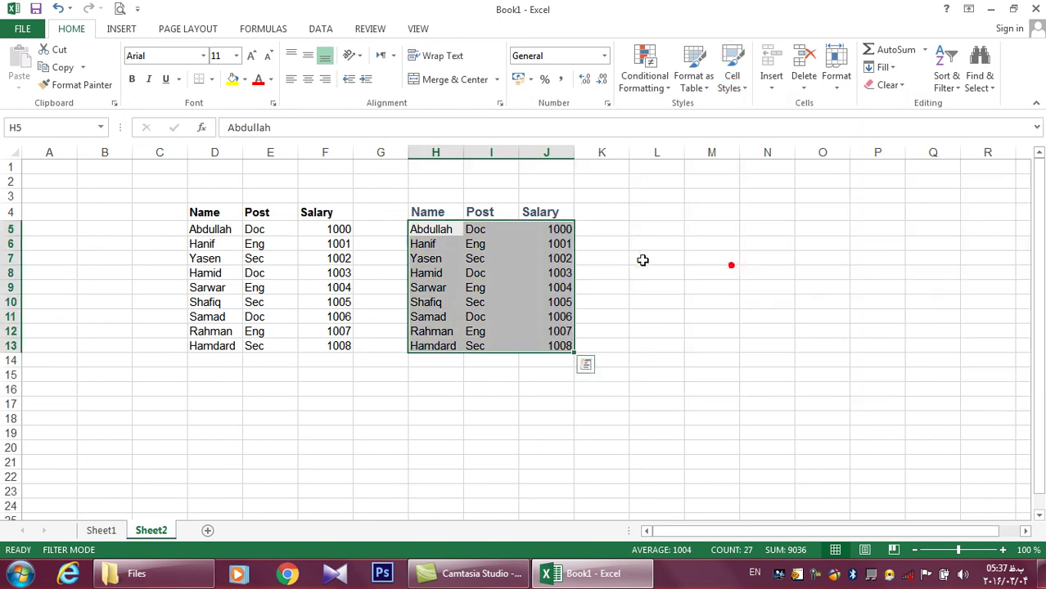
left_click(429, 214)
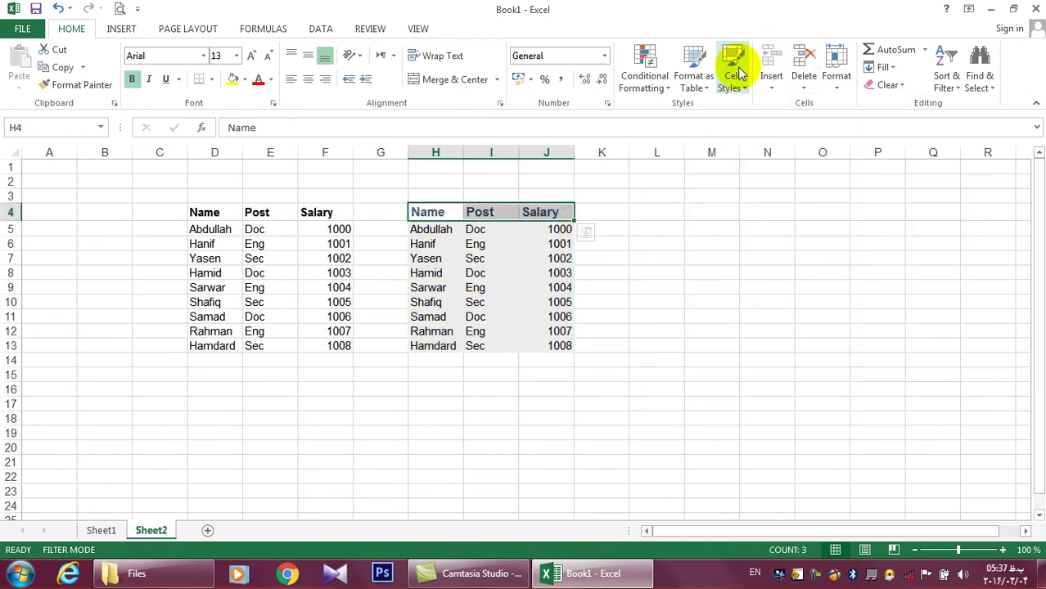
left_click(729, 70)
Give the header row H4:J4 a dark blue Accent style with bold text
left_click(909, 319)
left_click(131, 79)
left_click(419, 257)
Apply All Borders to the whole copied table H4:J13
left_click_drag(430, 212, 560, 344)
left_click(211, 80)
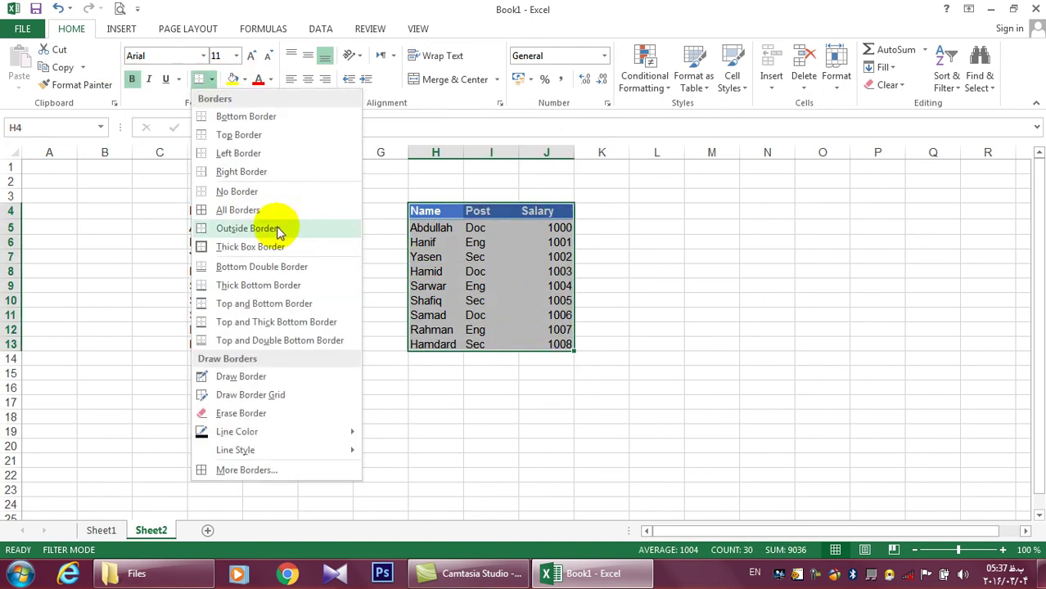
left_click(274, 210)
left_click(766, 369)
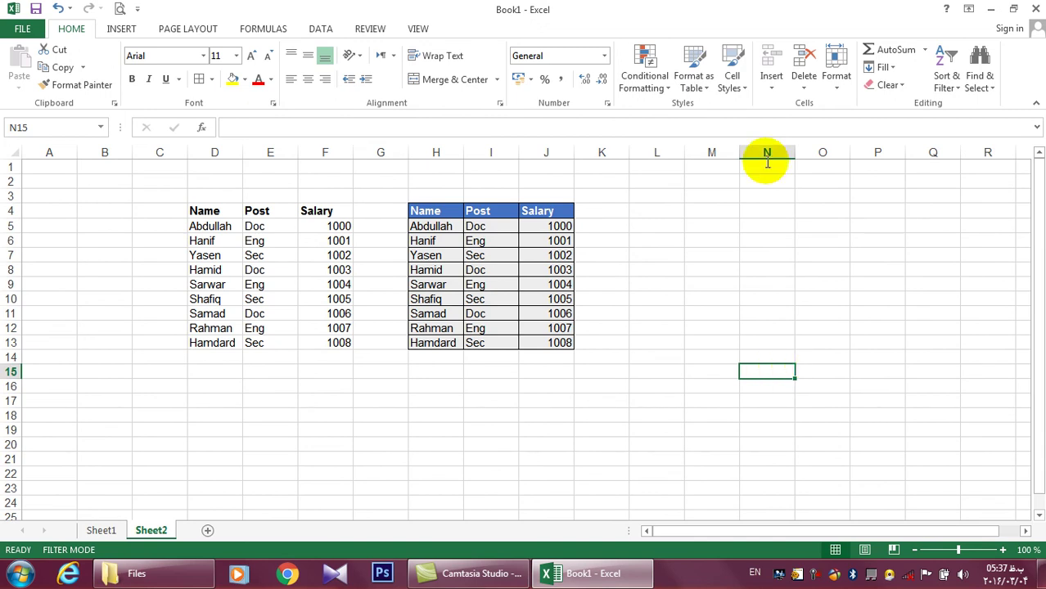
Minimise Excel to the desktop and stop the screen recording
left_click(990, 9)
key("alt+shift")
left_click(814, 573)
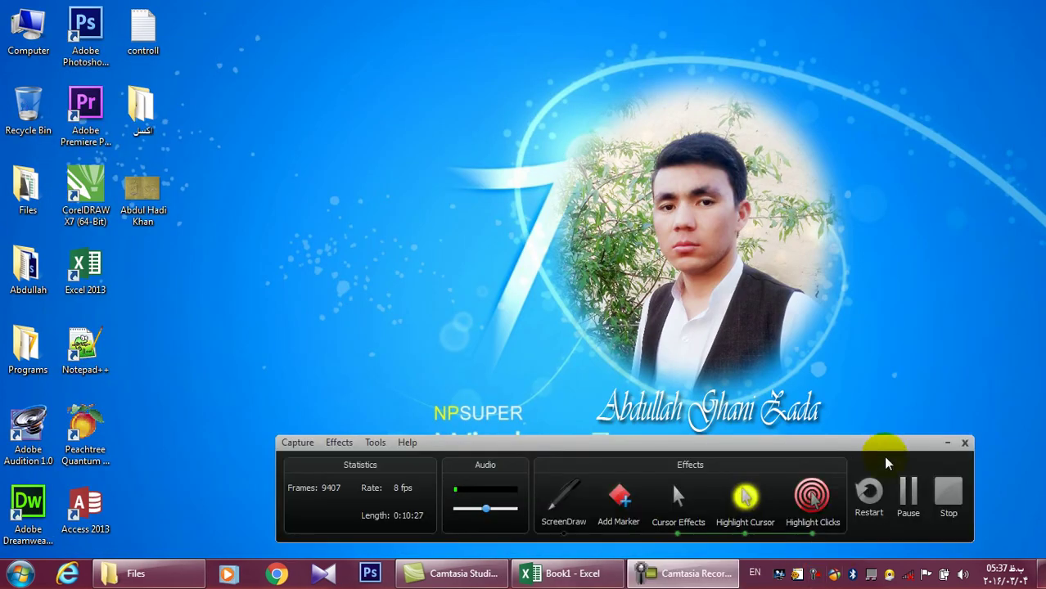
left_click(964, 573)
left_click(895, 483)
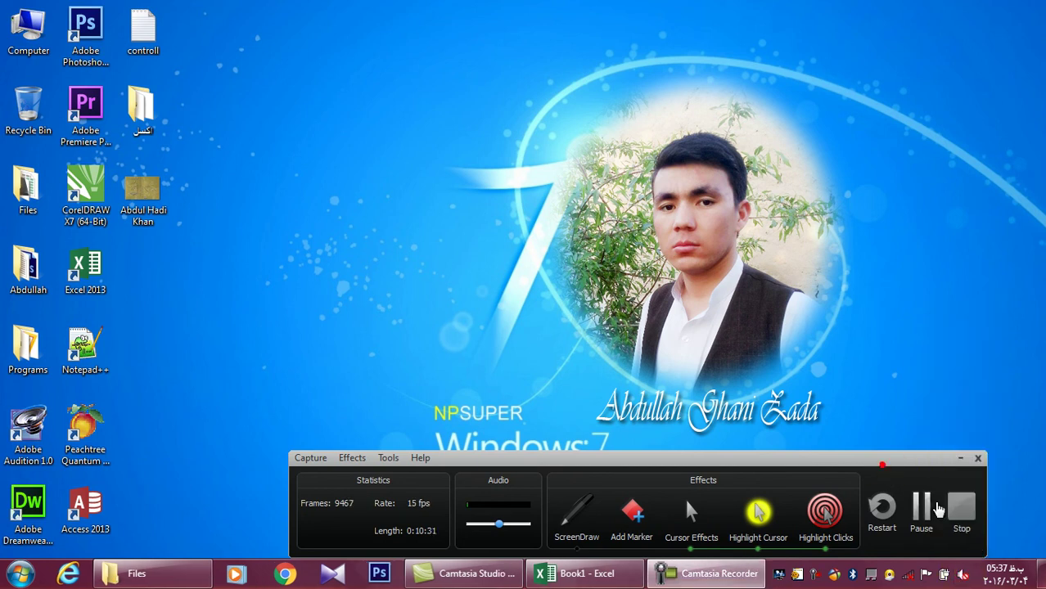